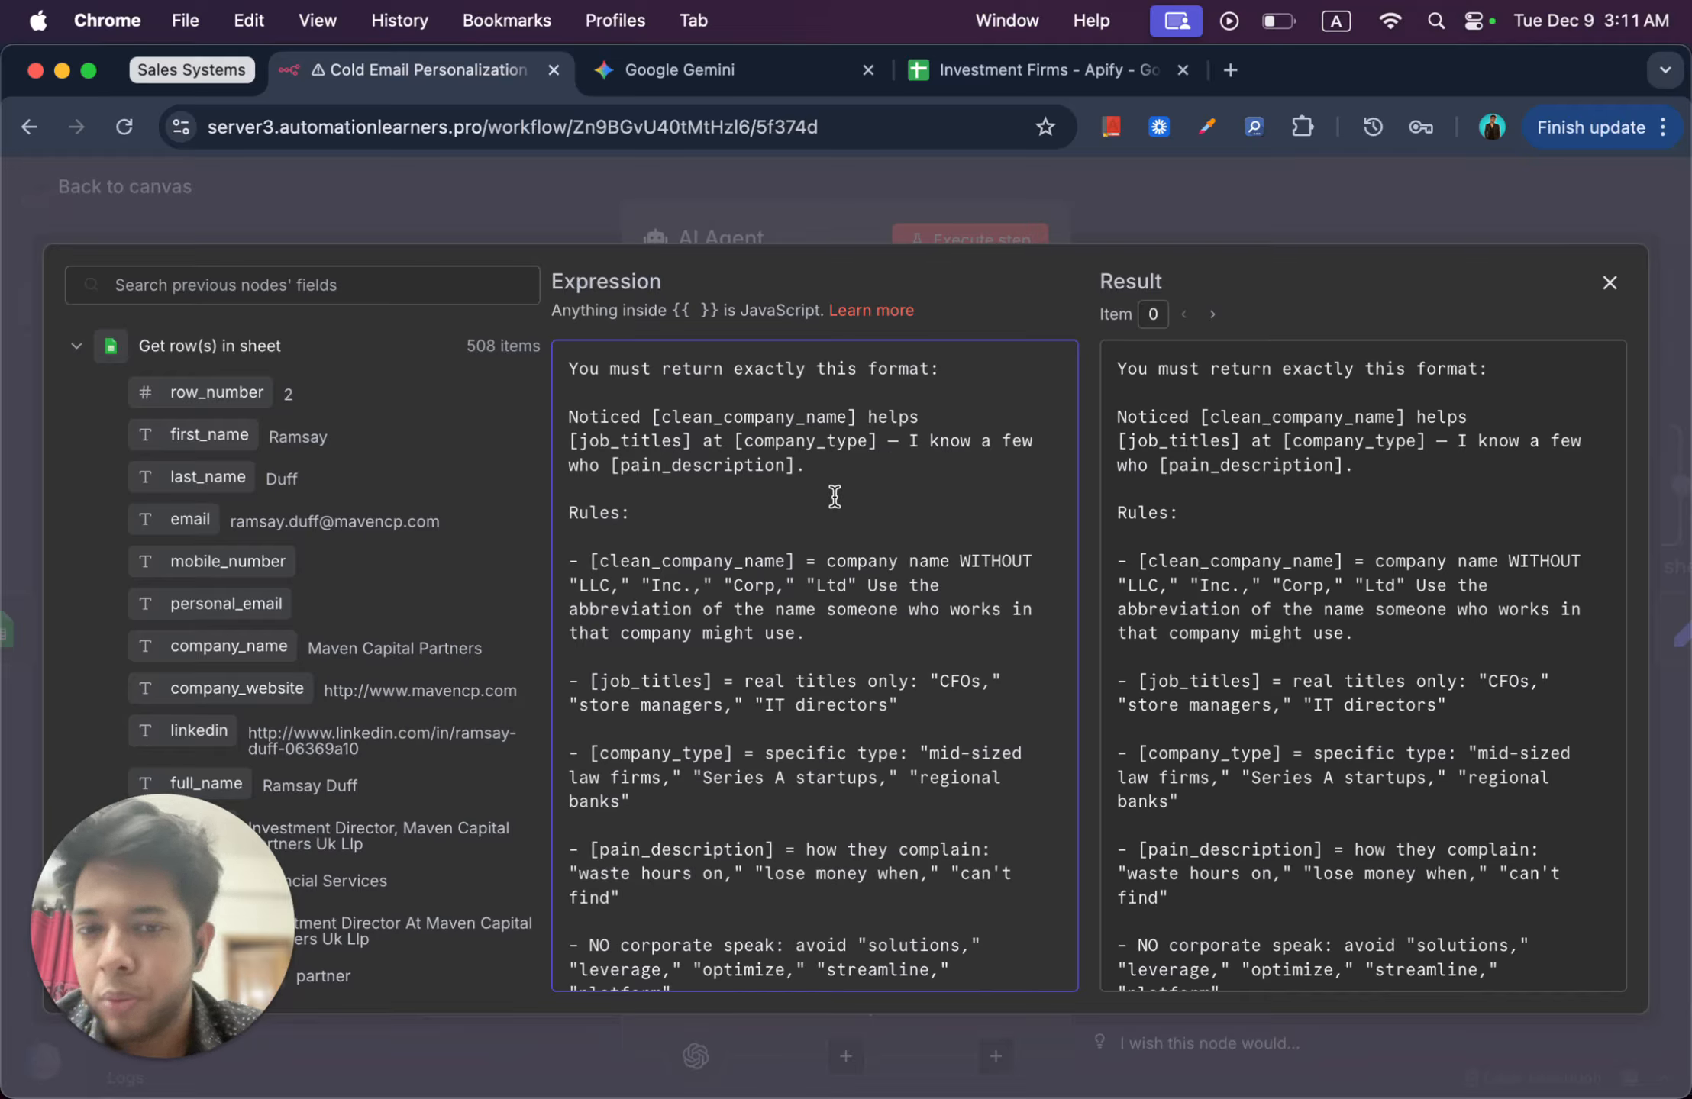
Step: Review the AI Agent prompt's required output format, writing rules and perfect example for investment firms
scroll(835, 496, "down", 3)
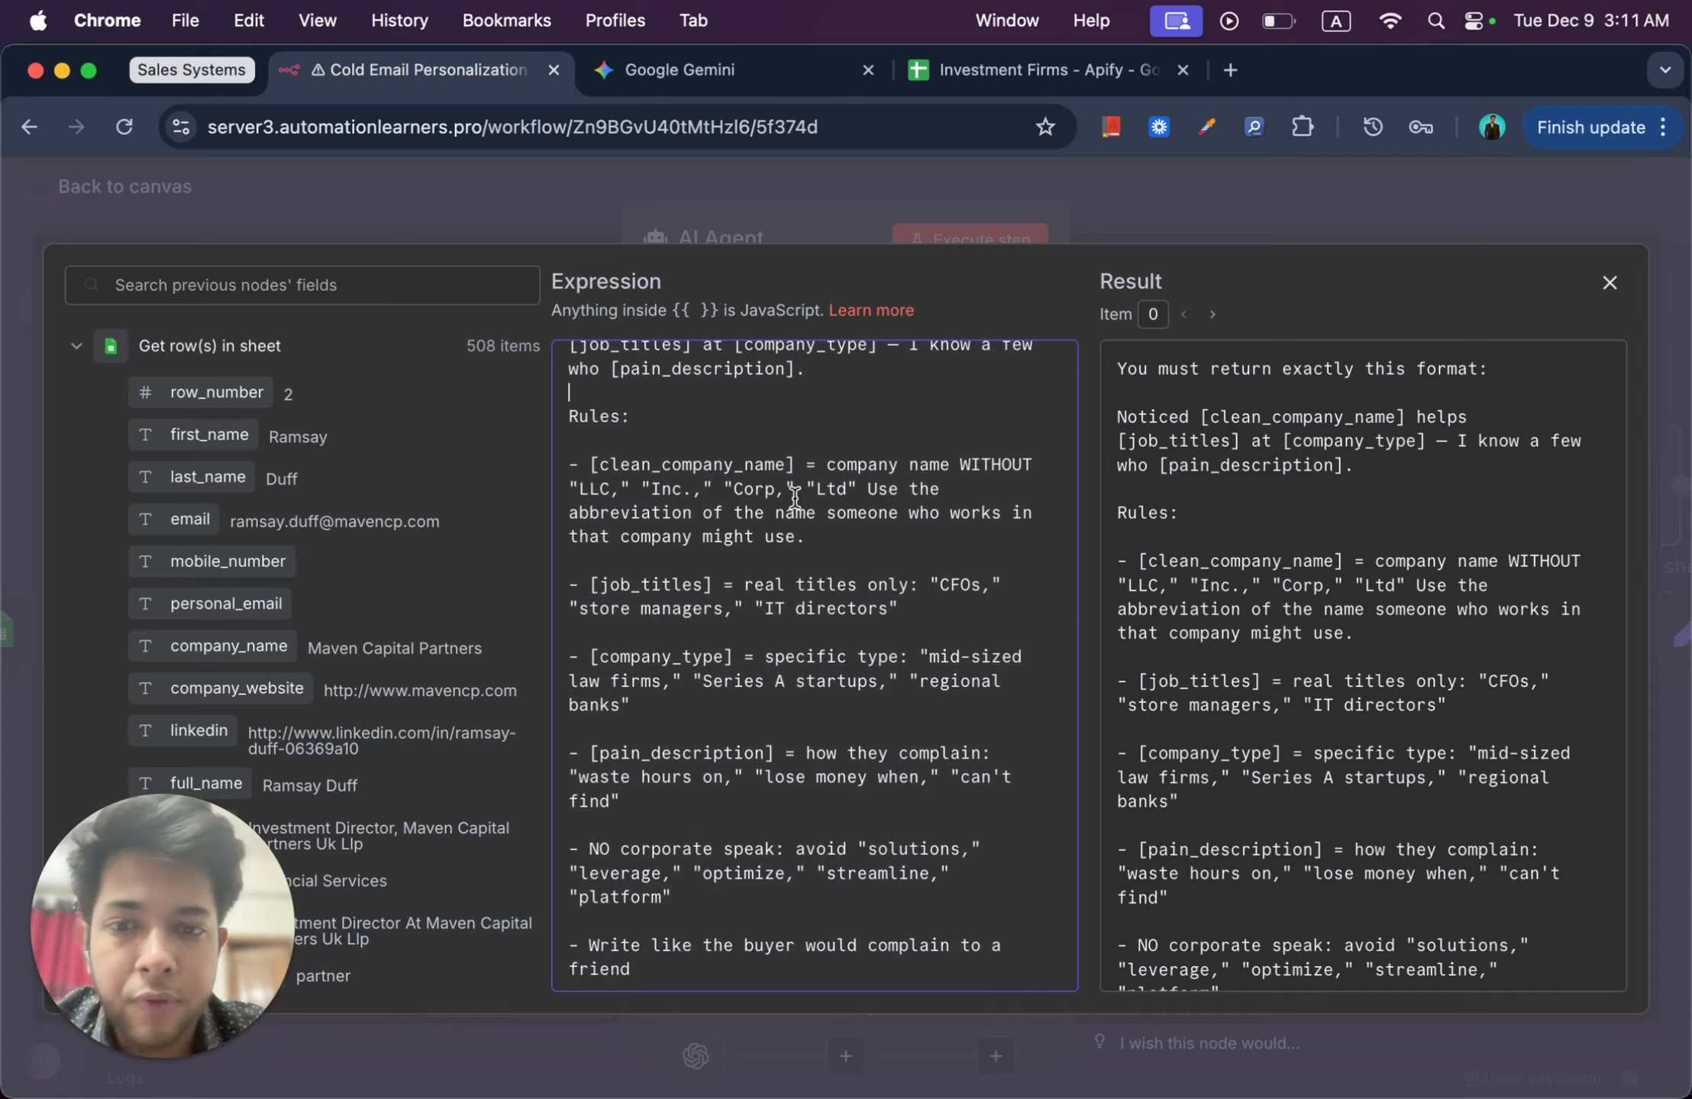
scroll(807, 498, "down", 2)
scroll(806, 497, "up", 3)
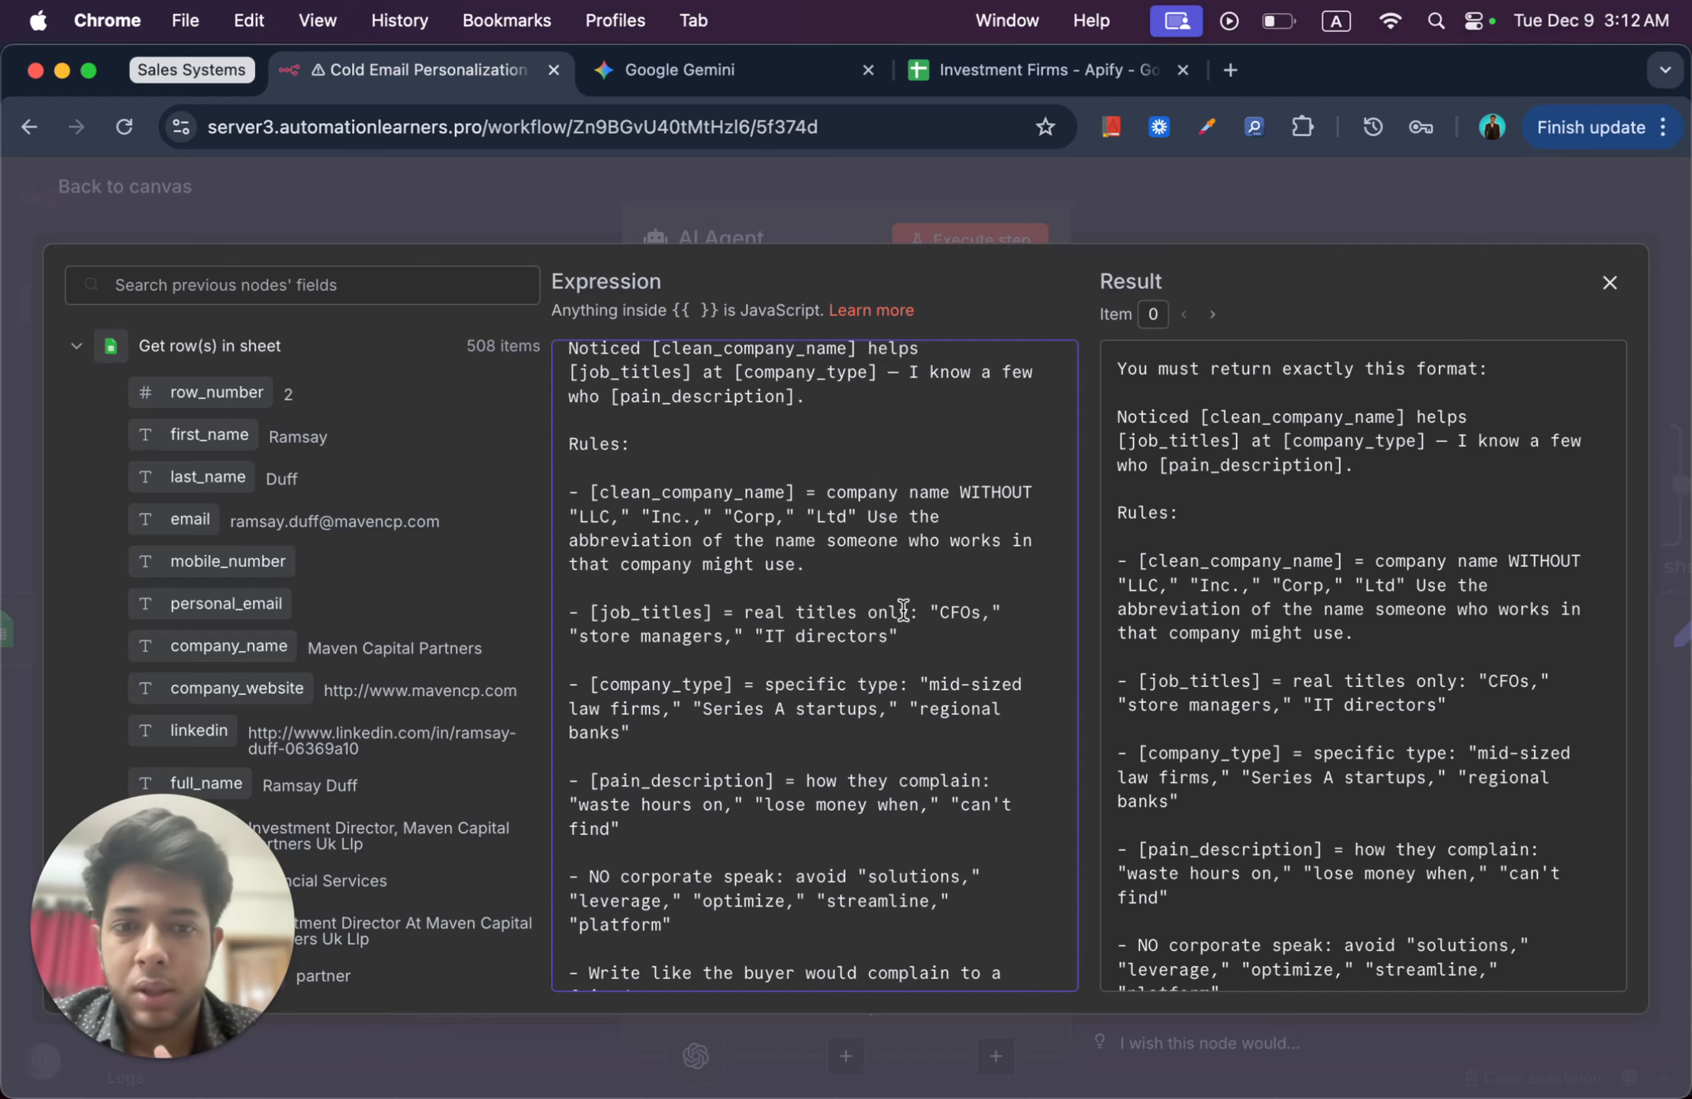
scroll(903, 608, "down", 5)
scroll(903, 609, "down", 3)
scroll(903, 609, "up", 9)
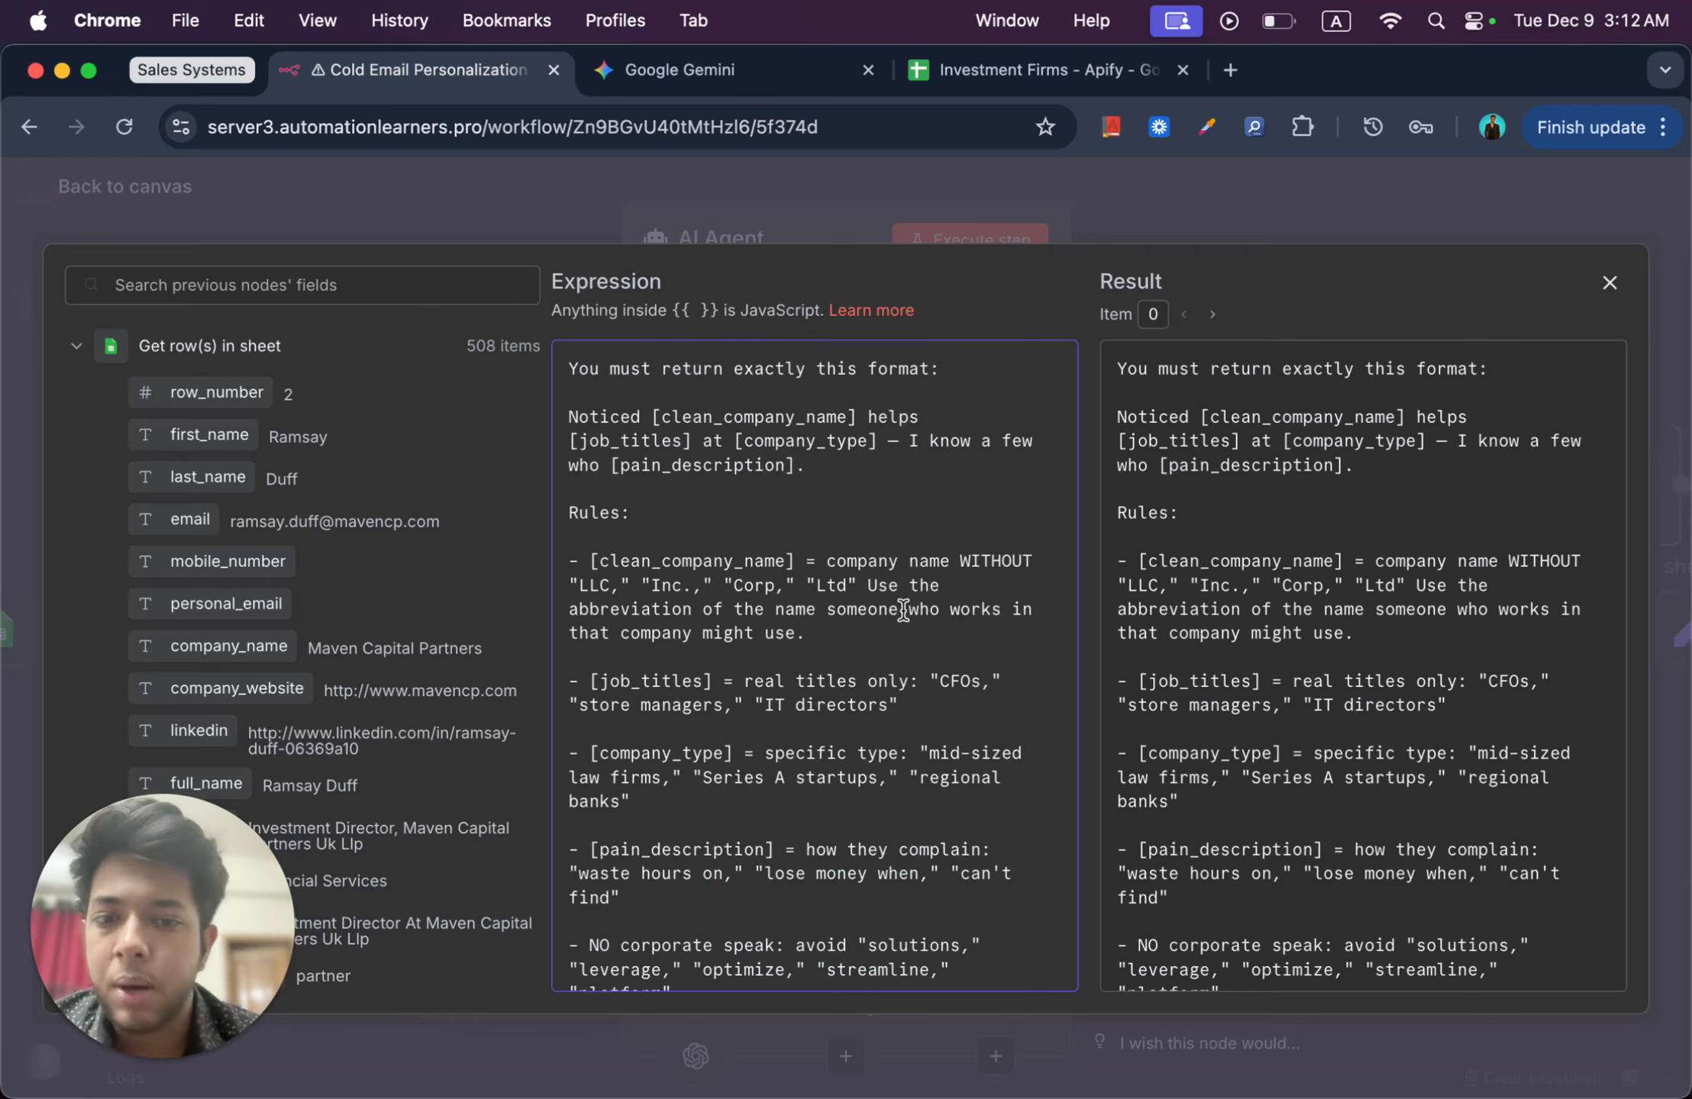
scroll(903, 609, "down", 8)
left_click(774, 651)
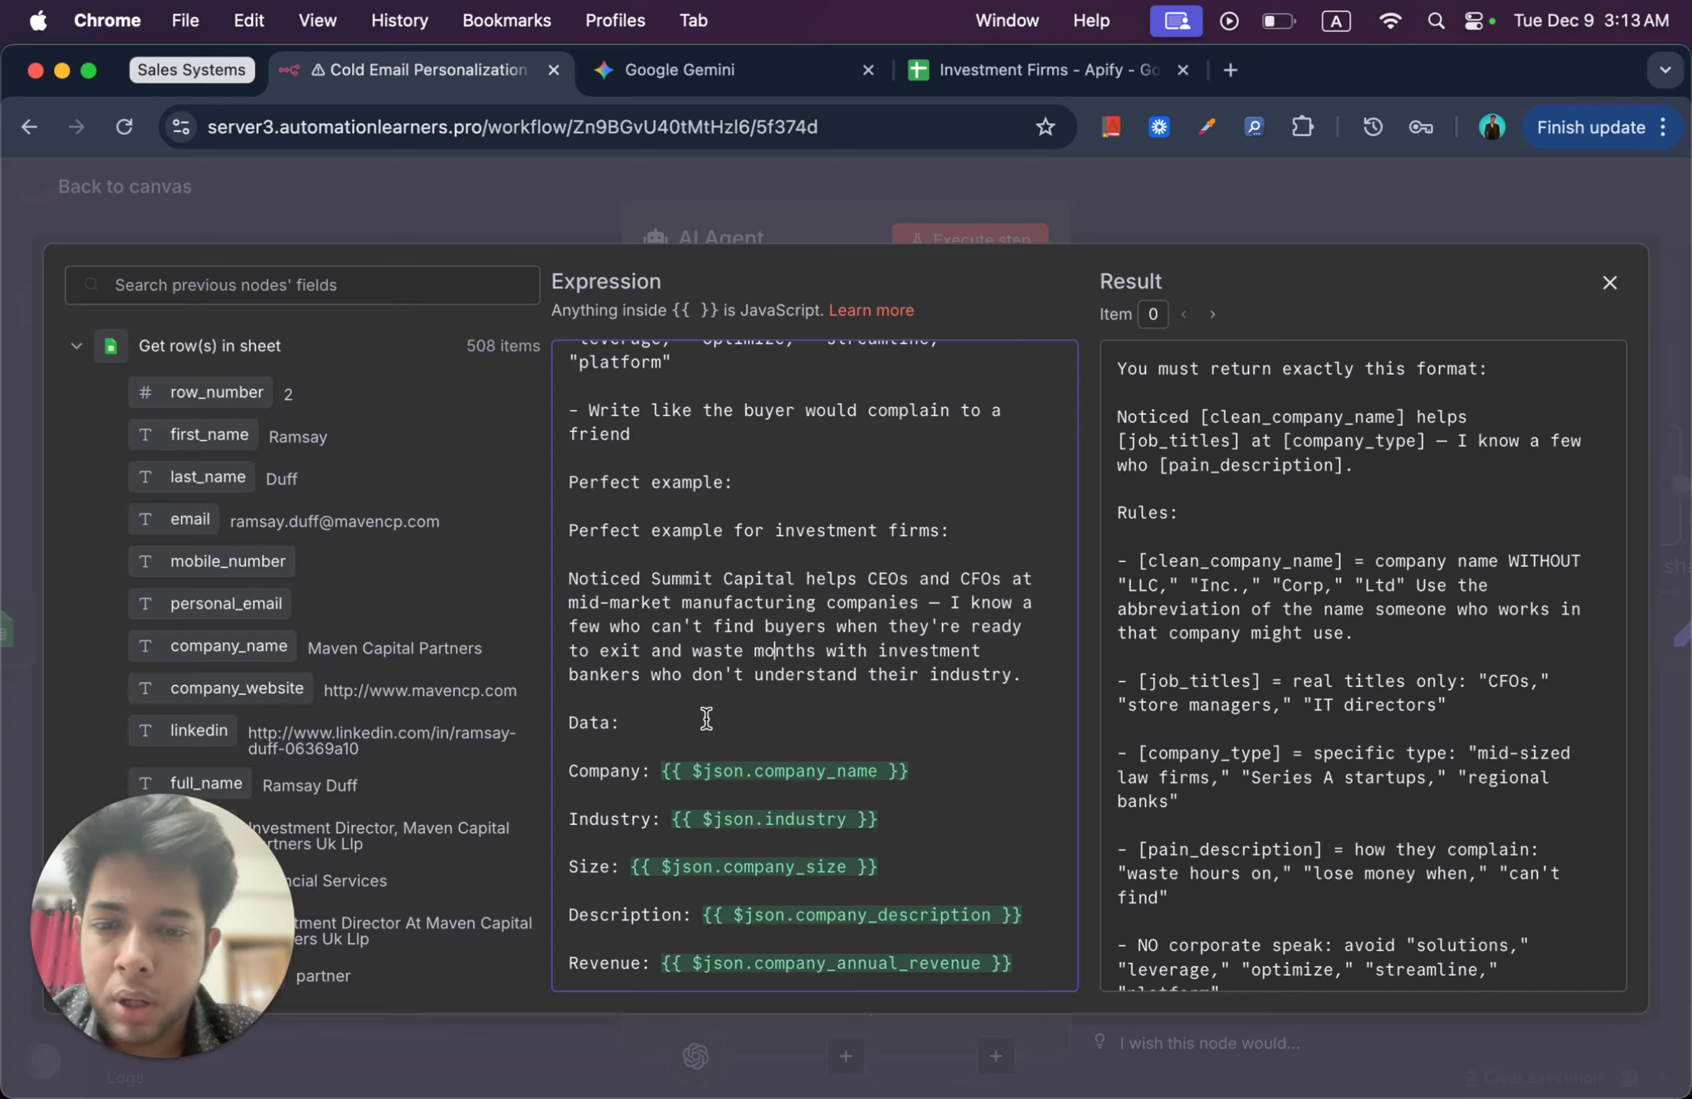
scroll(706, 718, "up", 1)
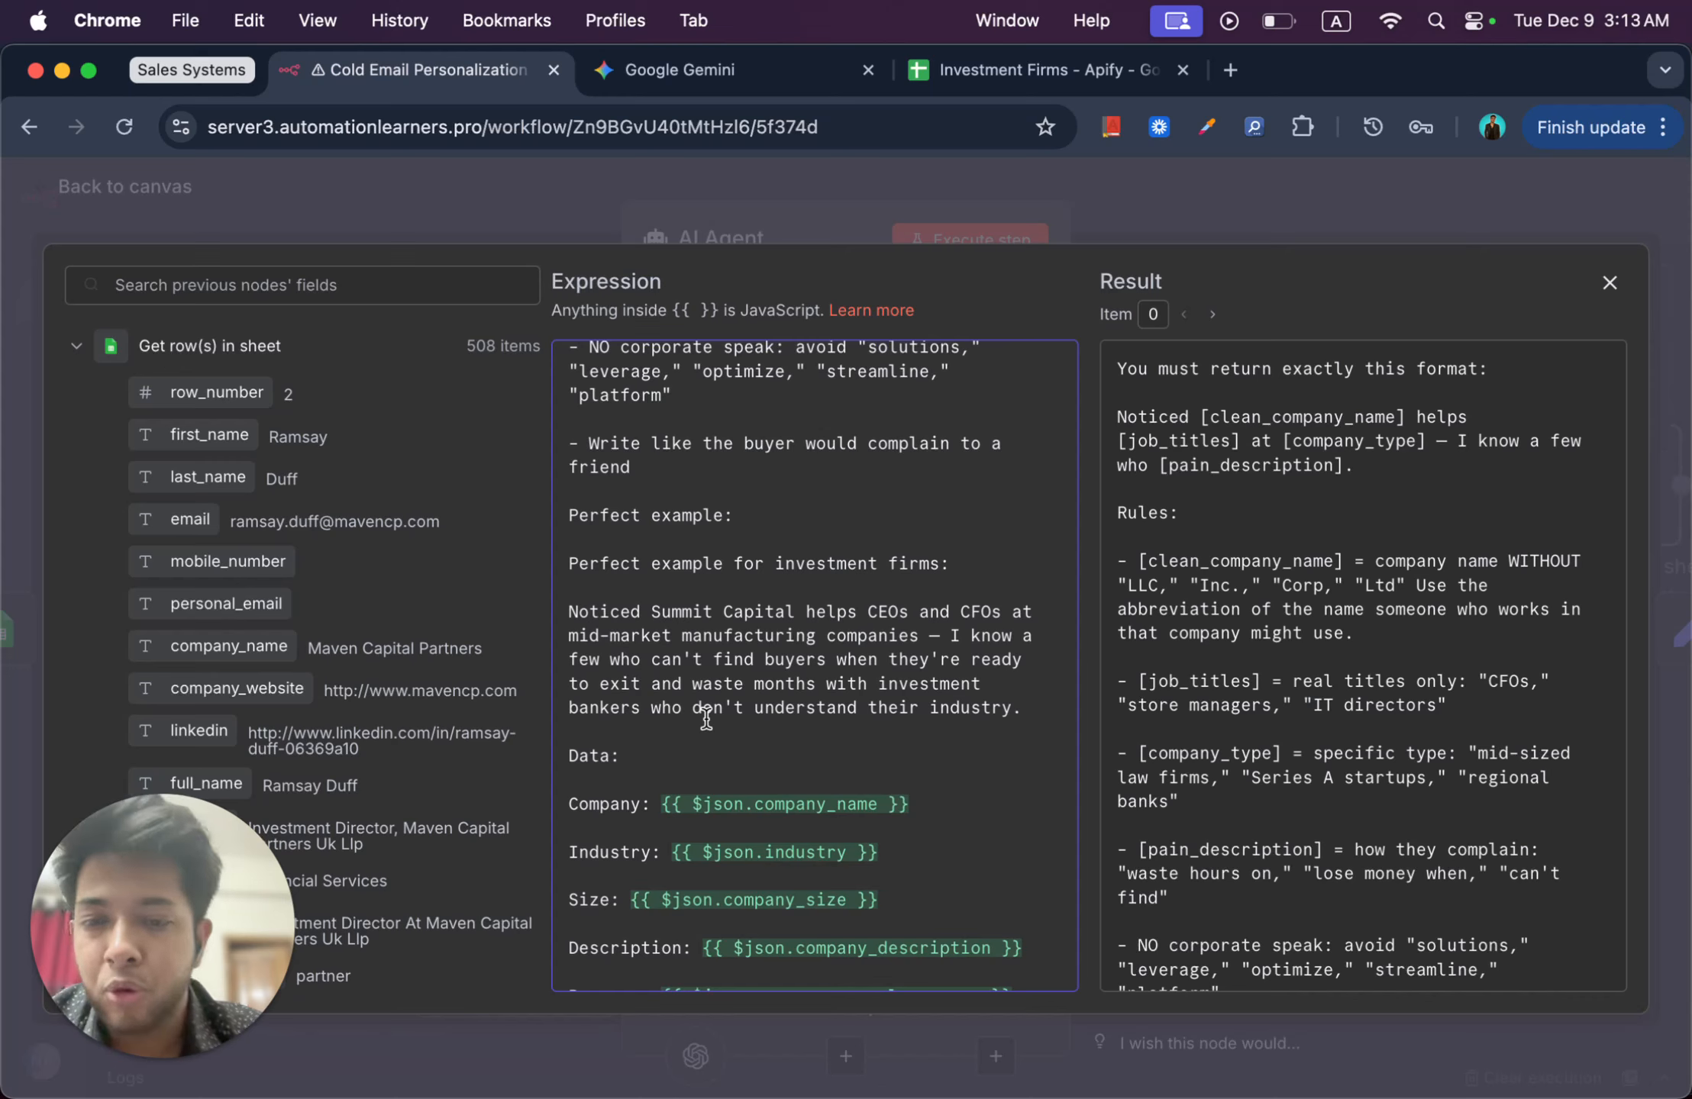
scroll(706, 718, "down", 1)
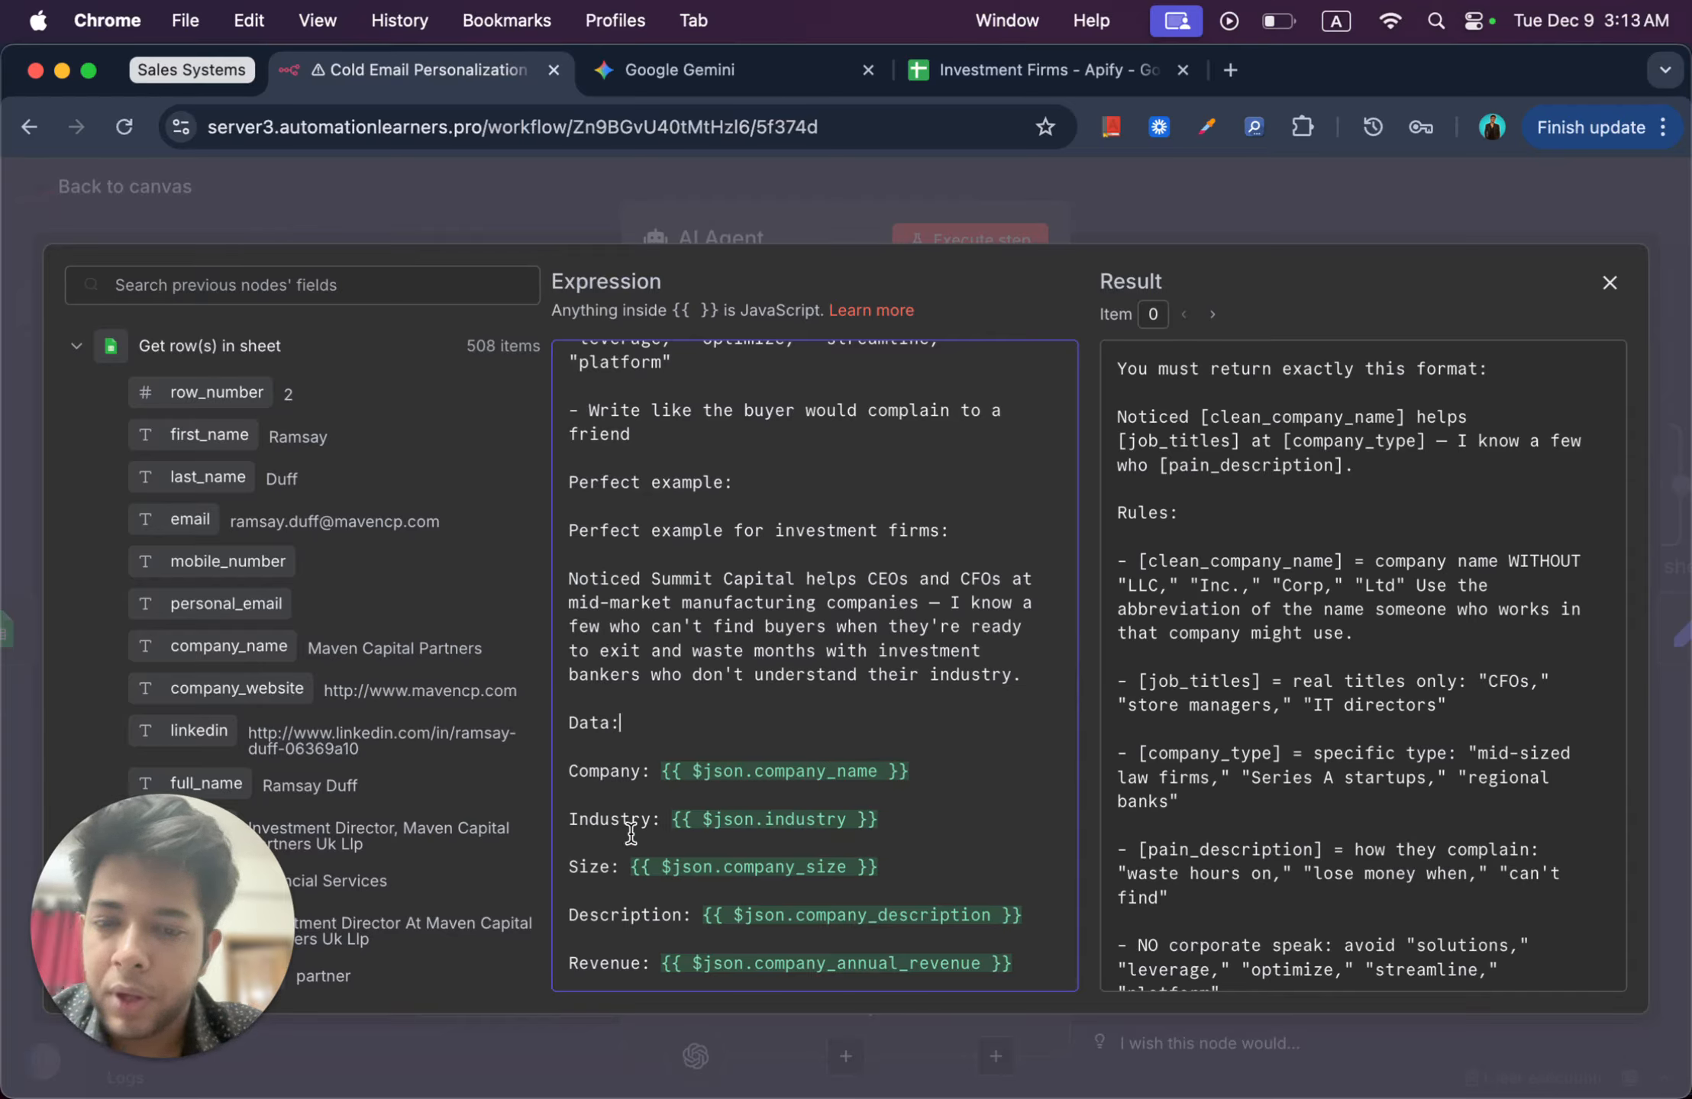
Step: Compare the prompt's Data expressions with the sheet's fields, highlight the Summit Capital example, and return to the canvas
scroll(397, 687, "down", 8)
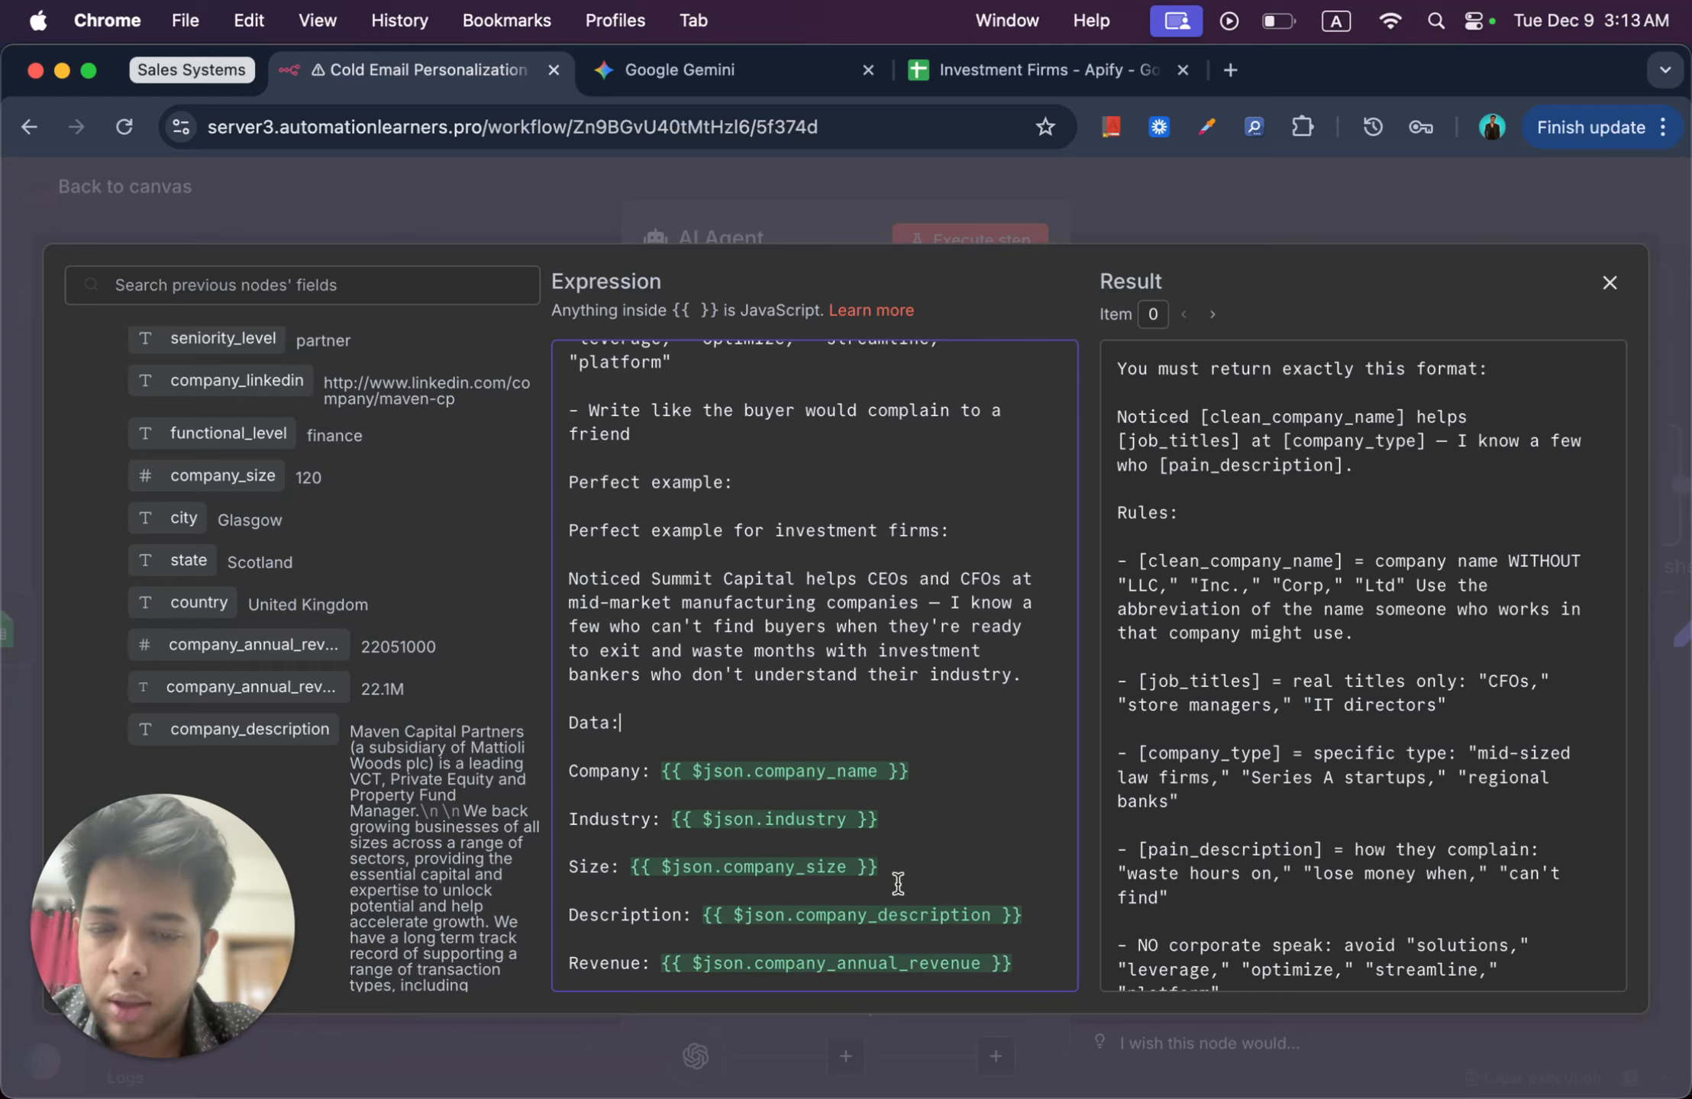
scroll(904, 952, "up", 3)
scroll(904, 952, "down", 3)
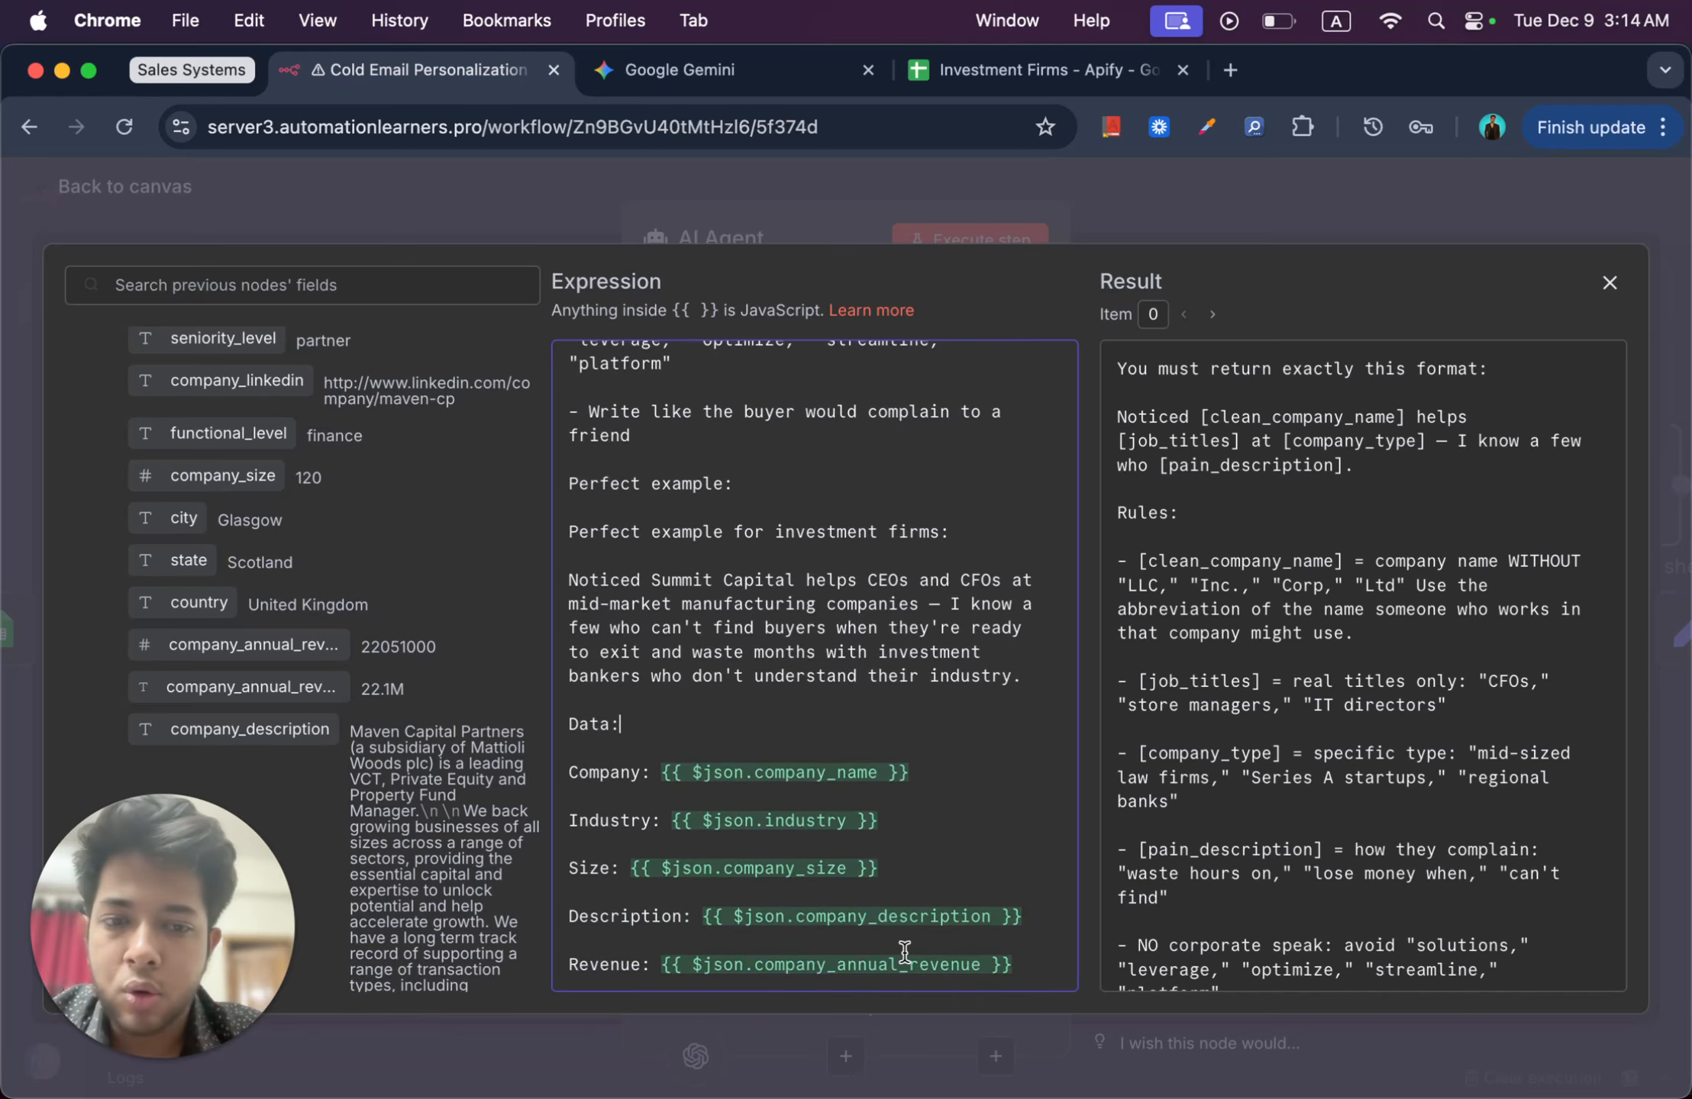
scroll(905, 904, "up", 3)
left_click_drag(1023, 786, 568, 684)
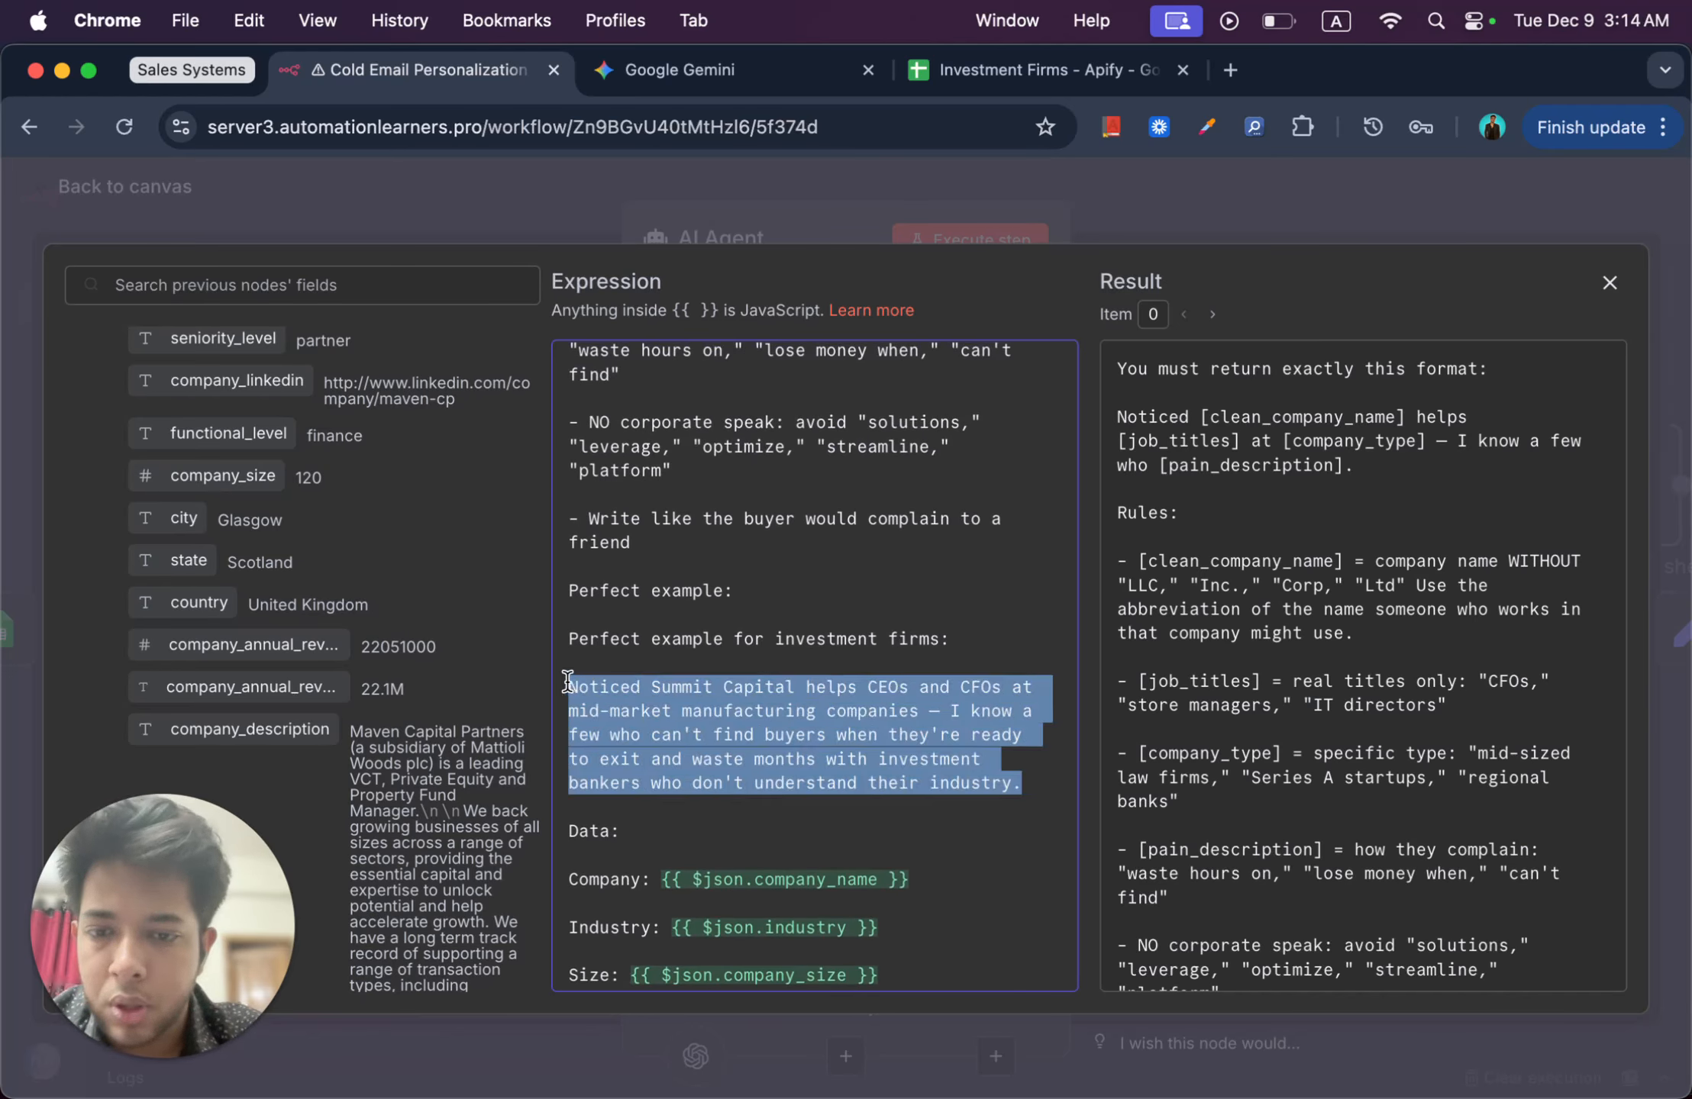
left_click(1609, 283)
left_click(125, 187)
Step: Open the Edit Fields node, inspect the {{ $json.output }} expression in final copy and the available input nodes, then close it
double_click(1298, 489)
scroll(855, 633, "down", 1)
left_click_drag(895, 605, 706, 611)
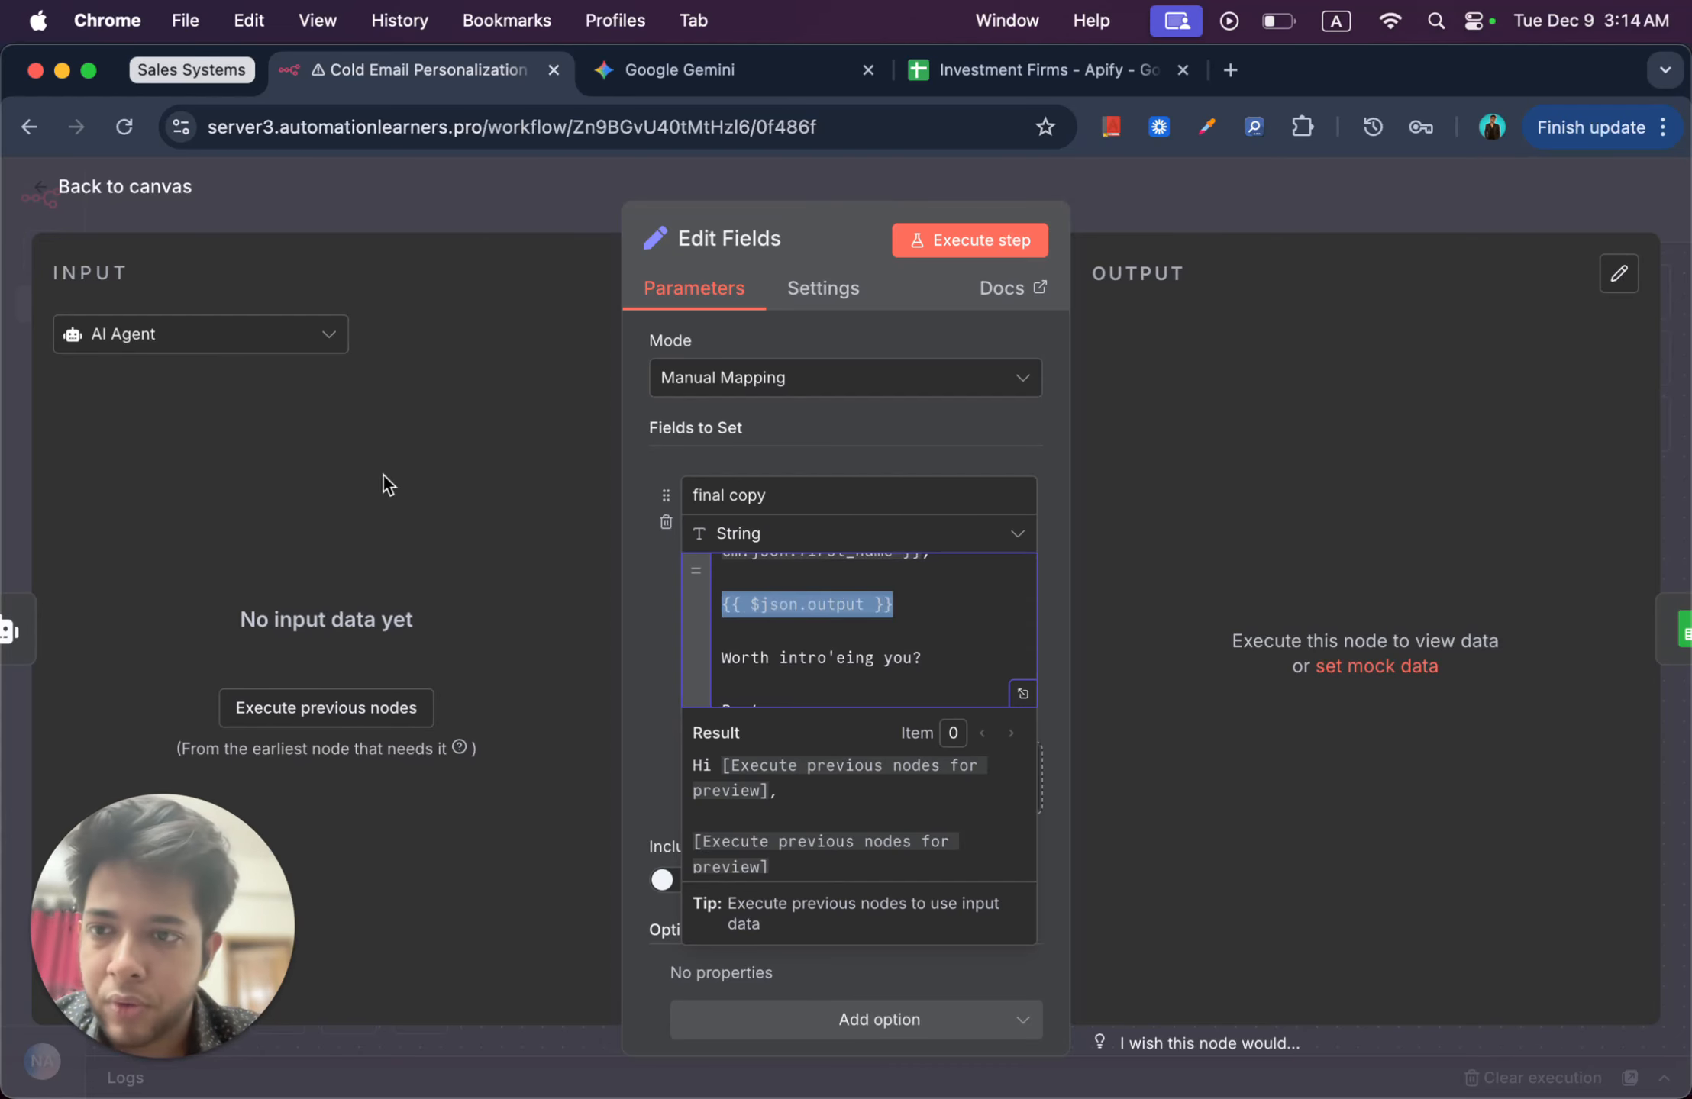
left_click(294, 338)
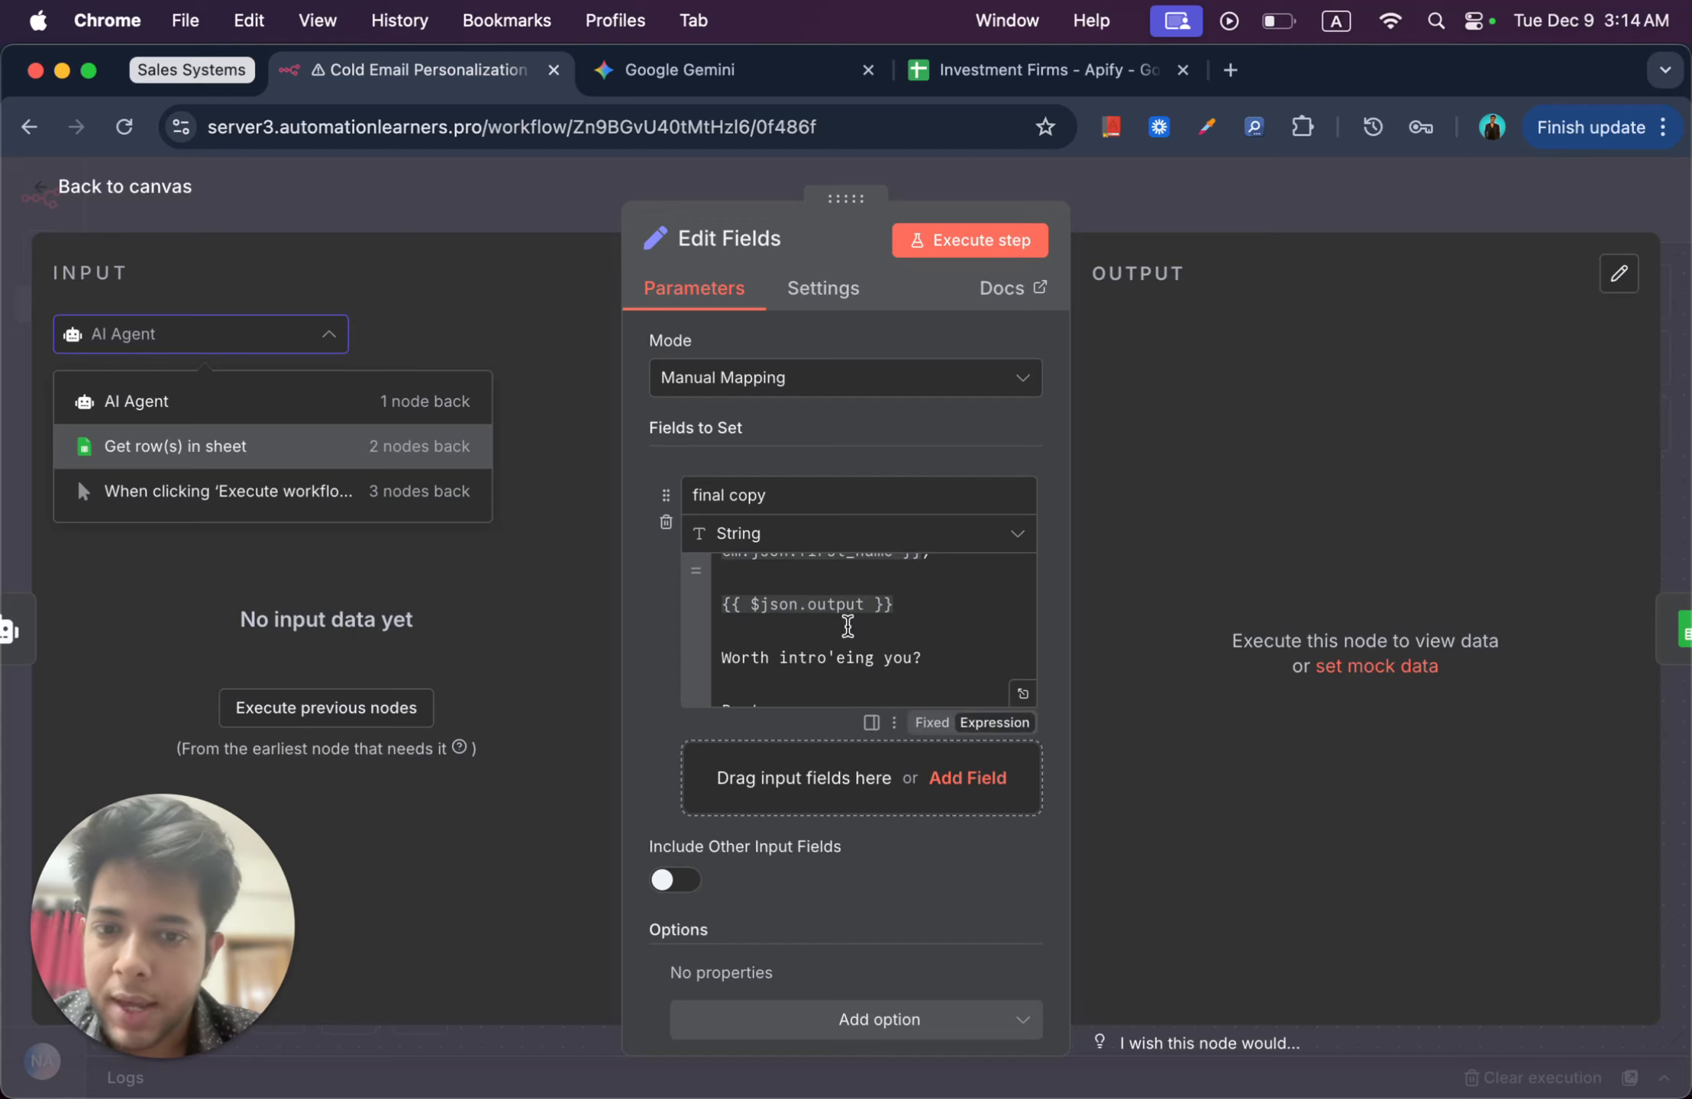
left_click(917, 623)
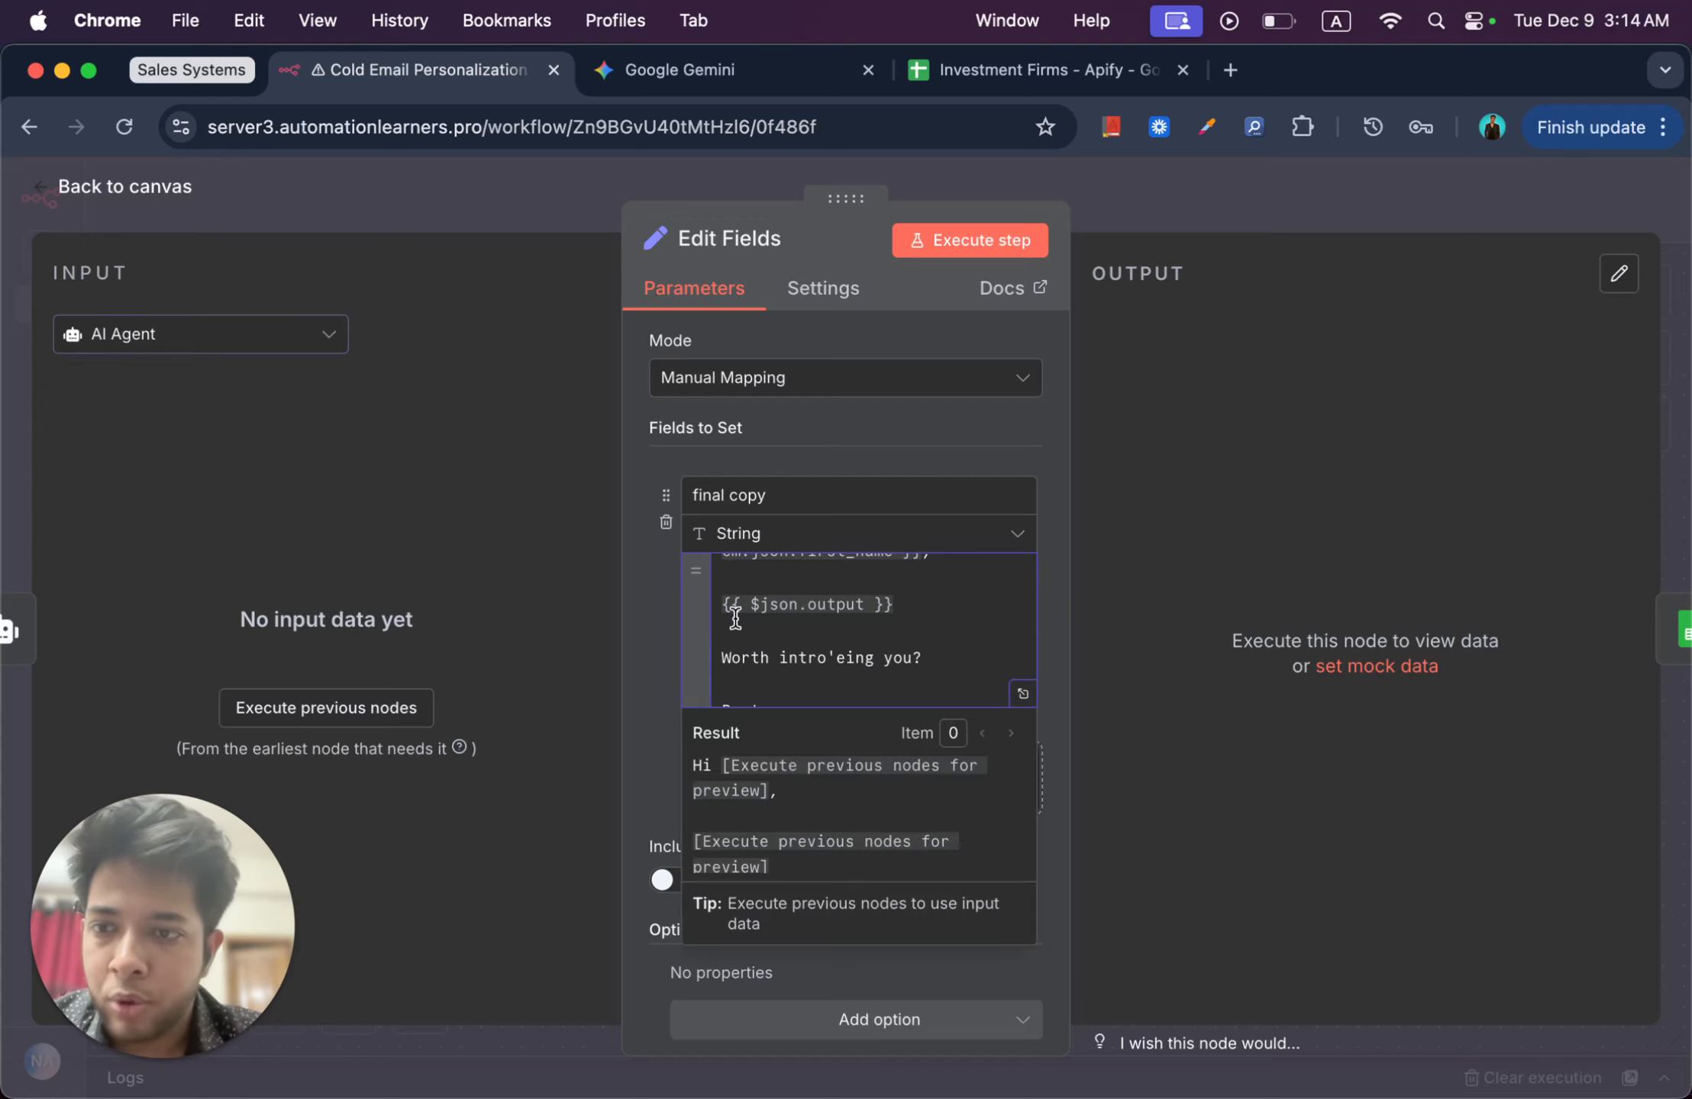
left_click(219, 334)
left_click(857, 630)
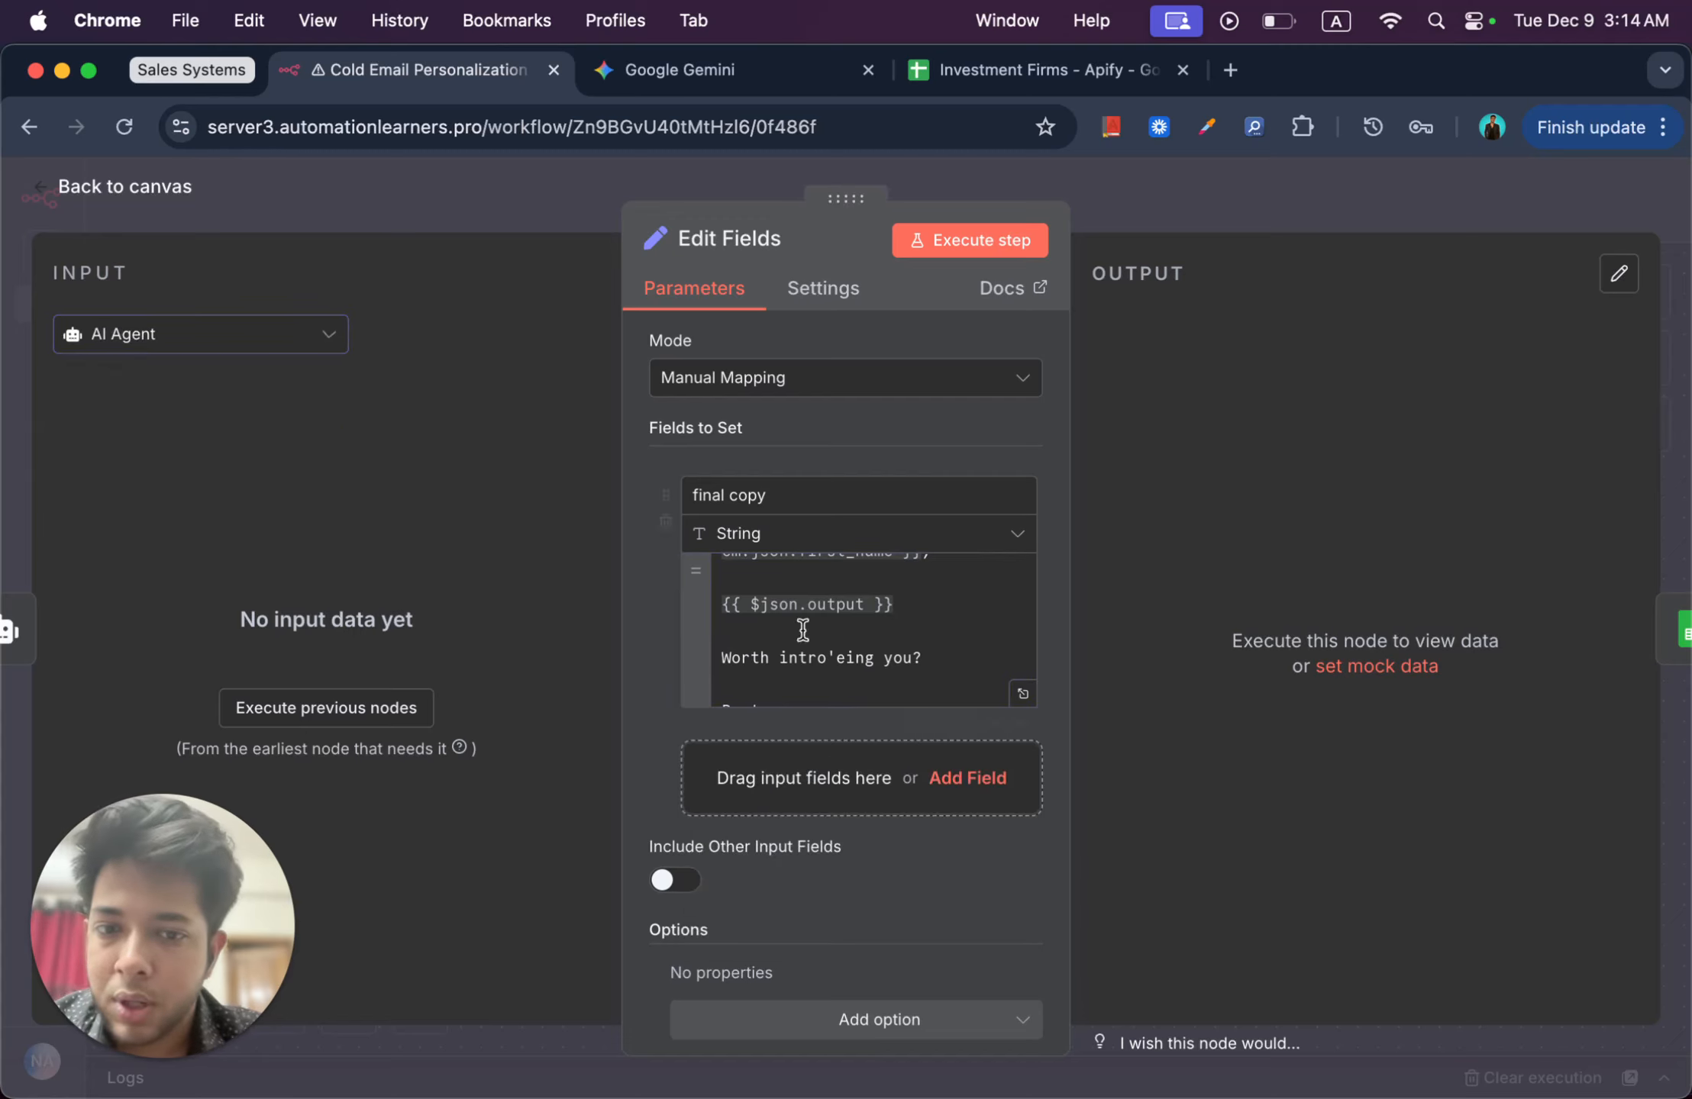
key("Escape")
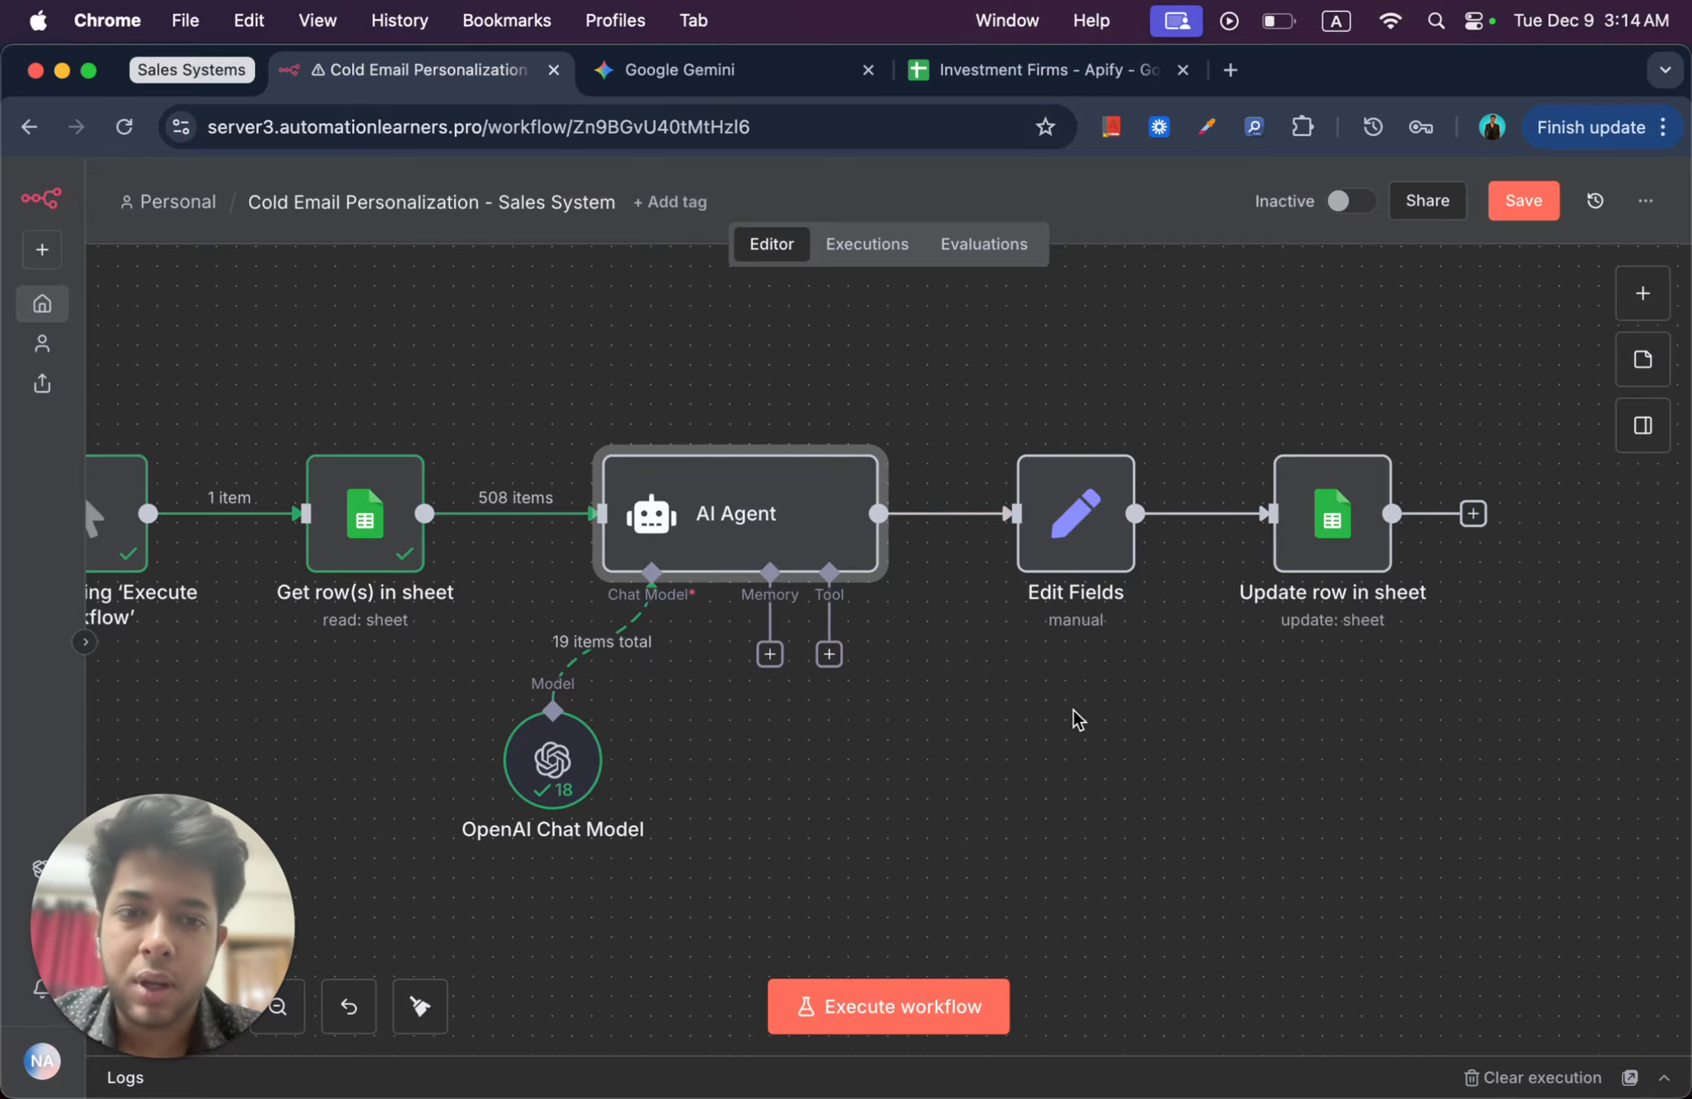
Step: Reopen the Edit Fields node and review the final copy template's greeting, AI output, "Worth intro'eing you?" line and sign-off
double_click(1076, 513)
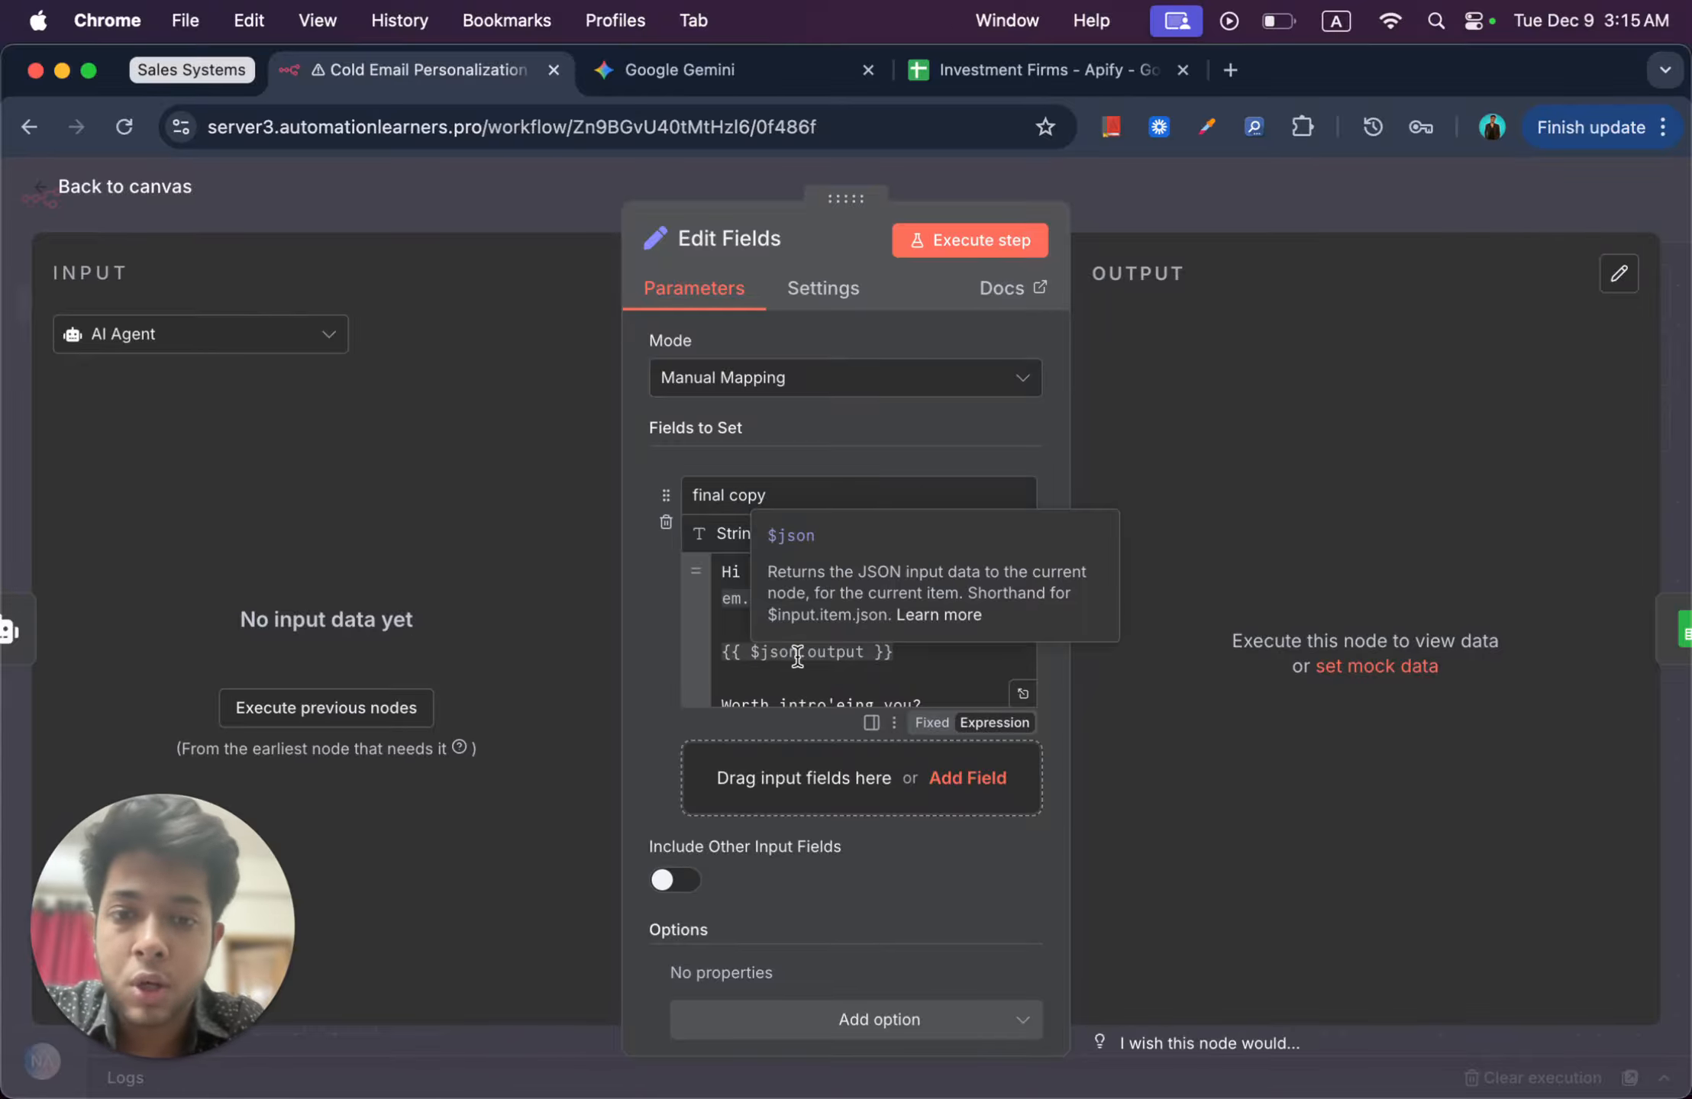
left_click(931, 655)
scroll(934, 655, "down", 1)
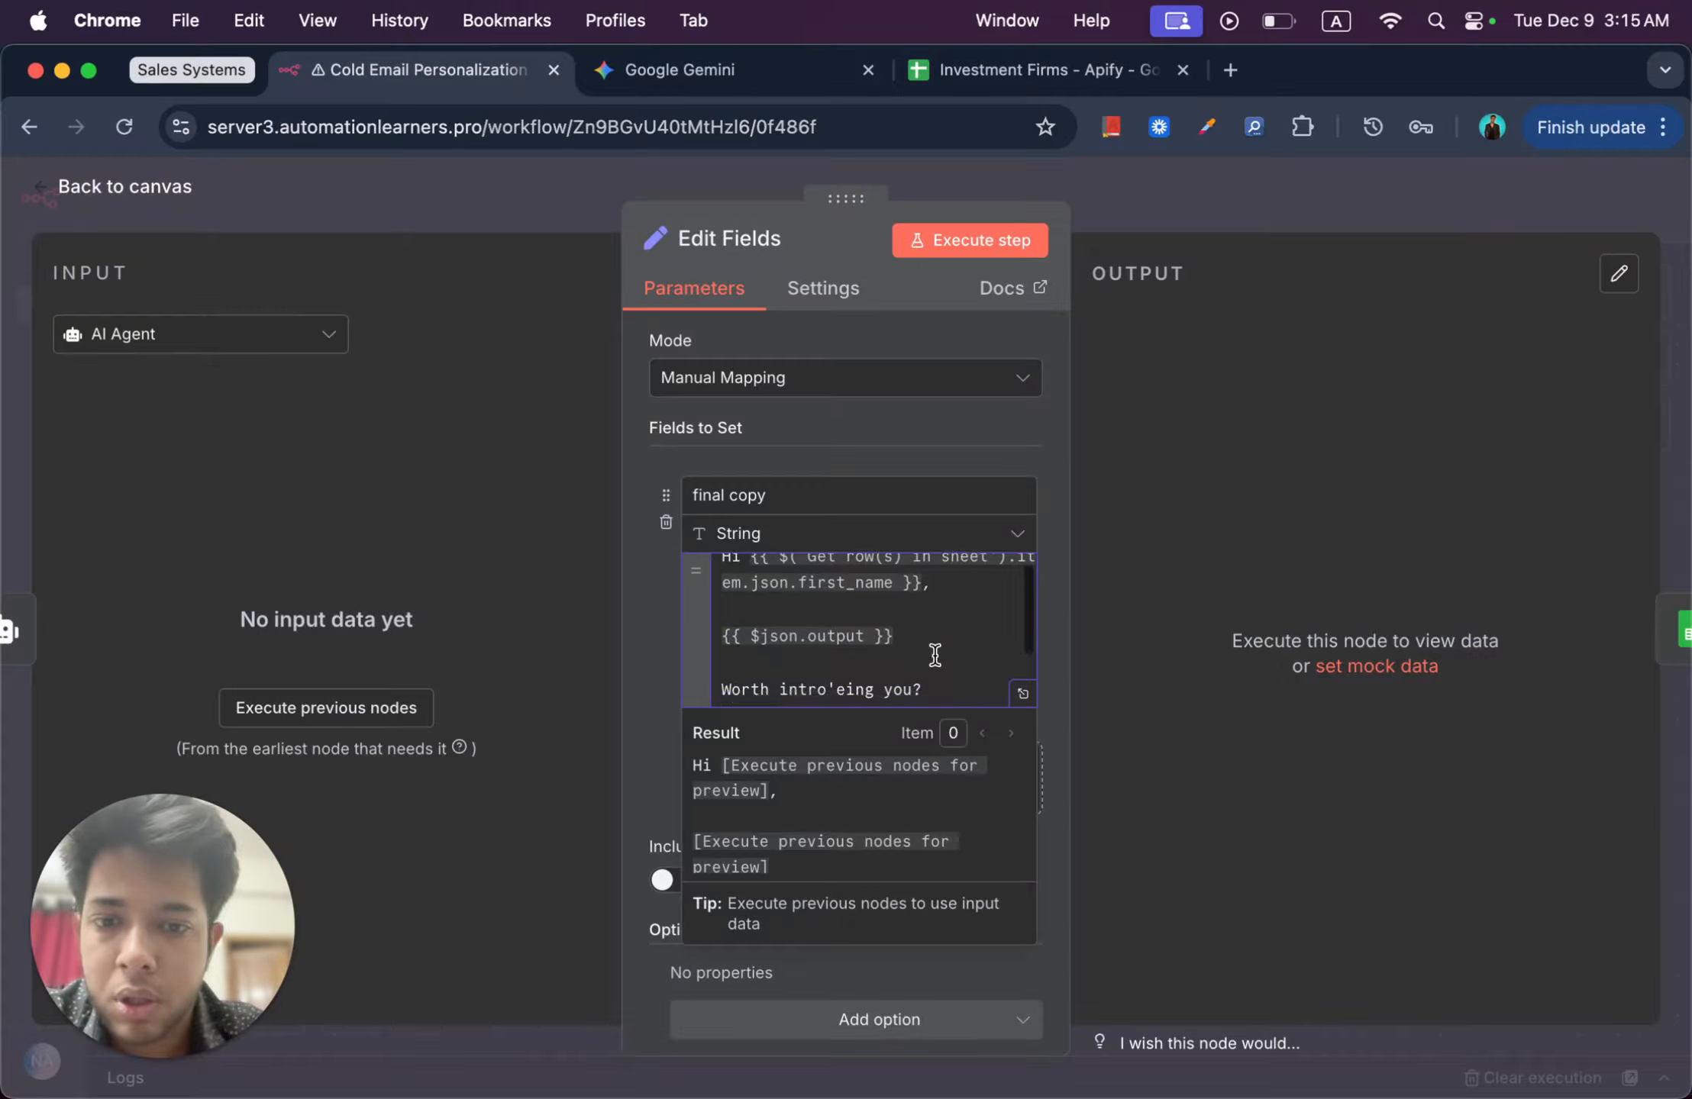
scroll(933, 650, "down", 1)
scroll(933, 658, "up", 1)
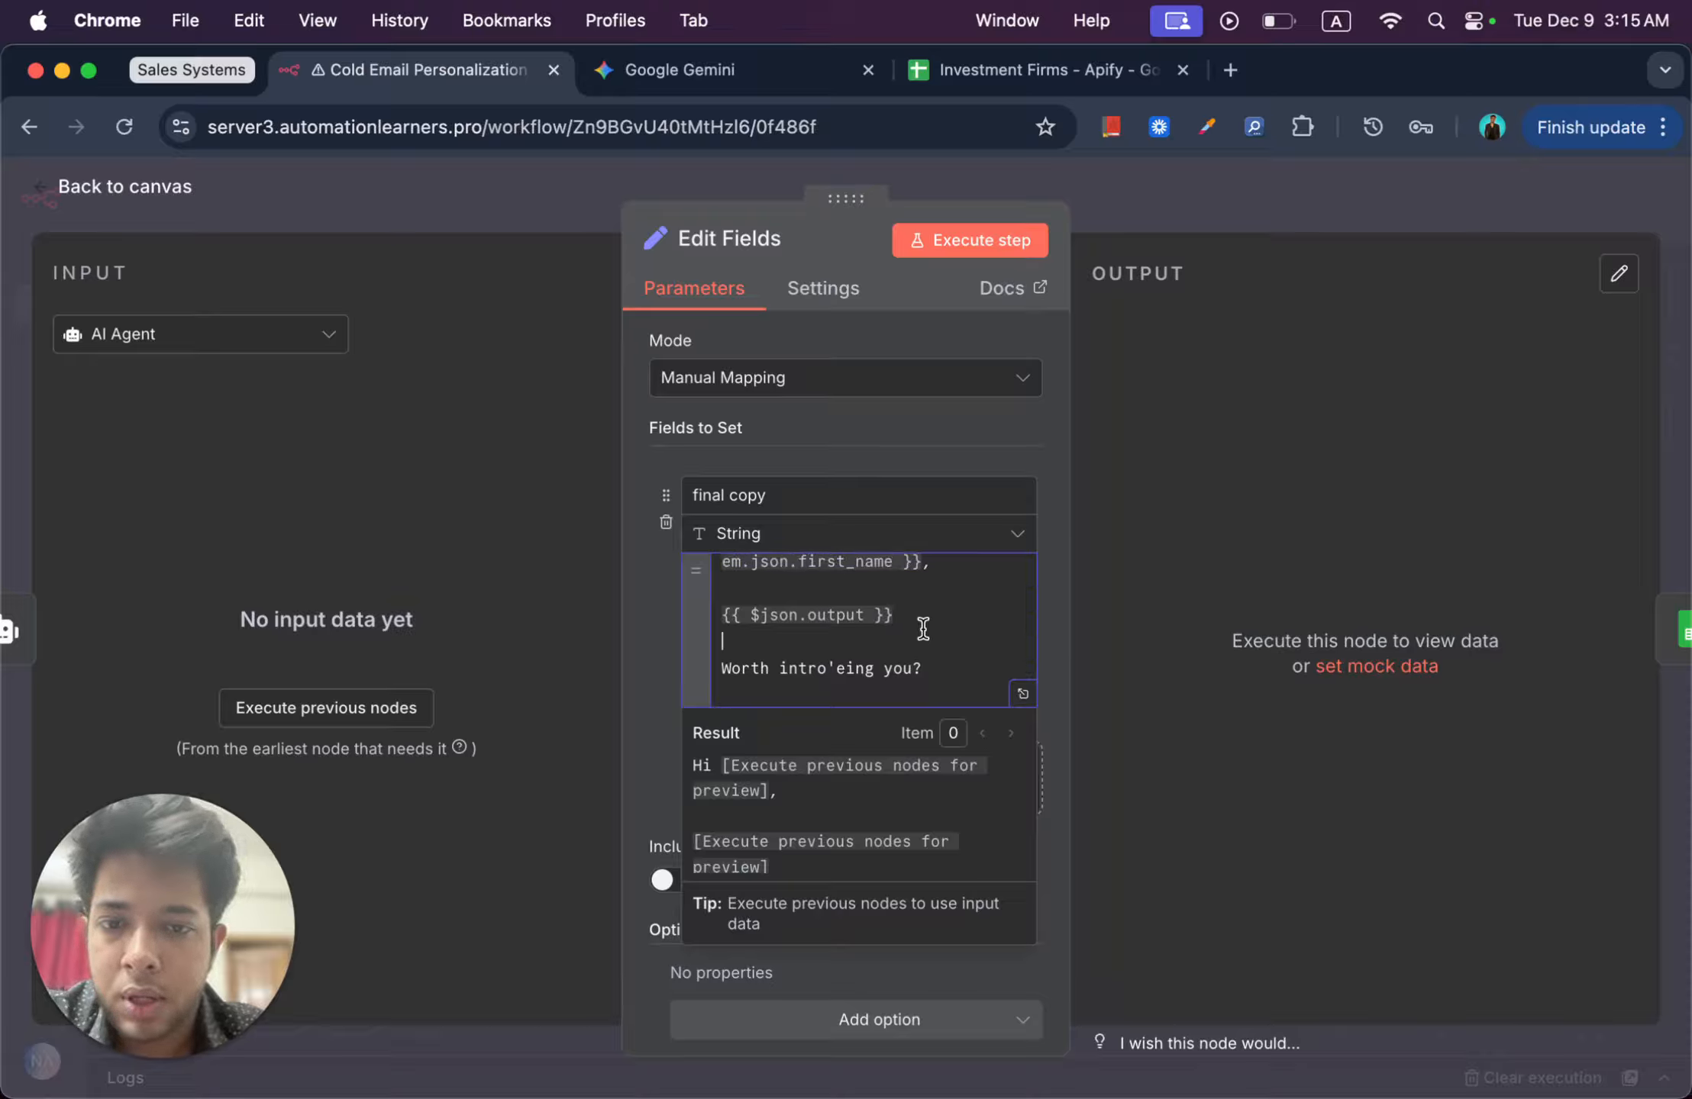
left_click_drag(919, 631, 700, 619)
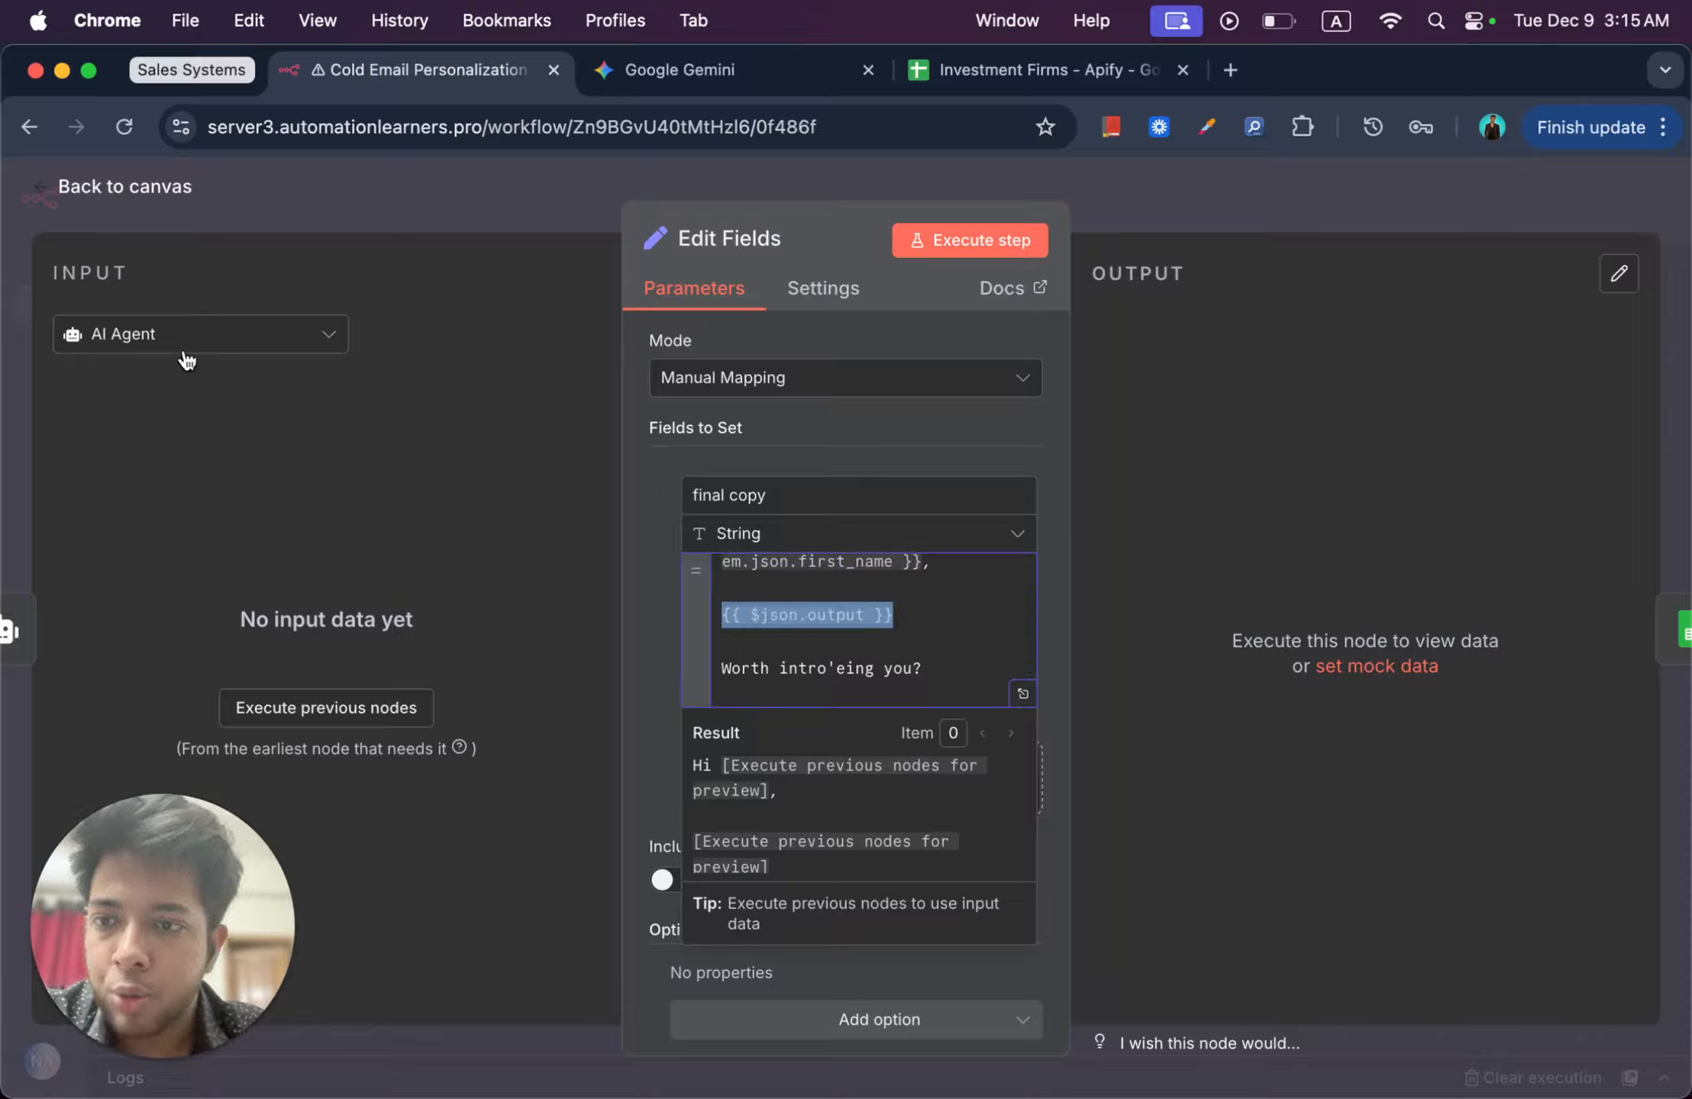
left_click(899, 666)
scroll(936, 670, "down", 1)
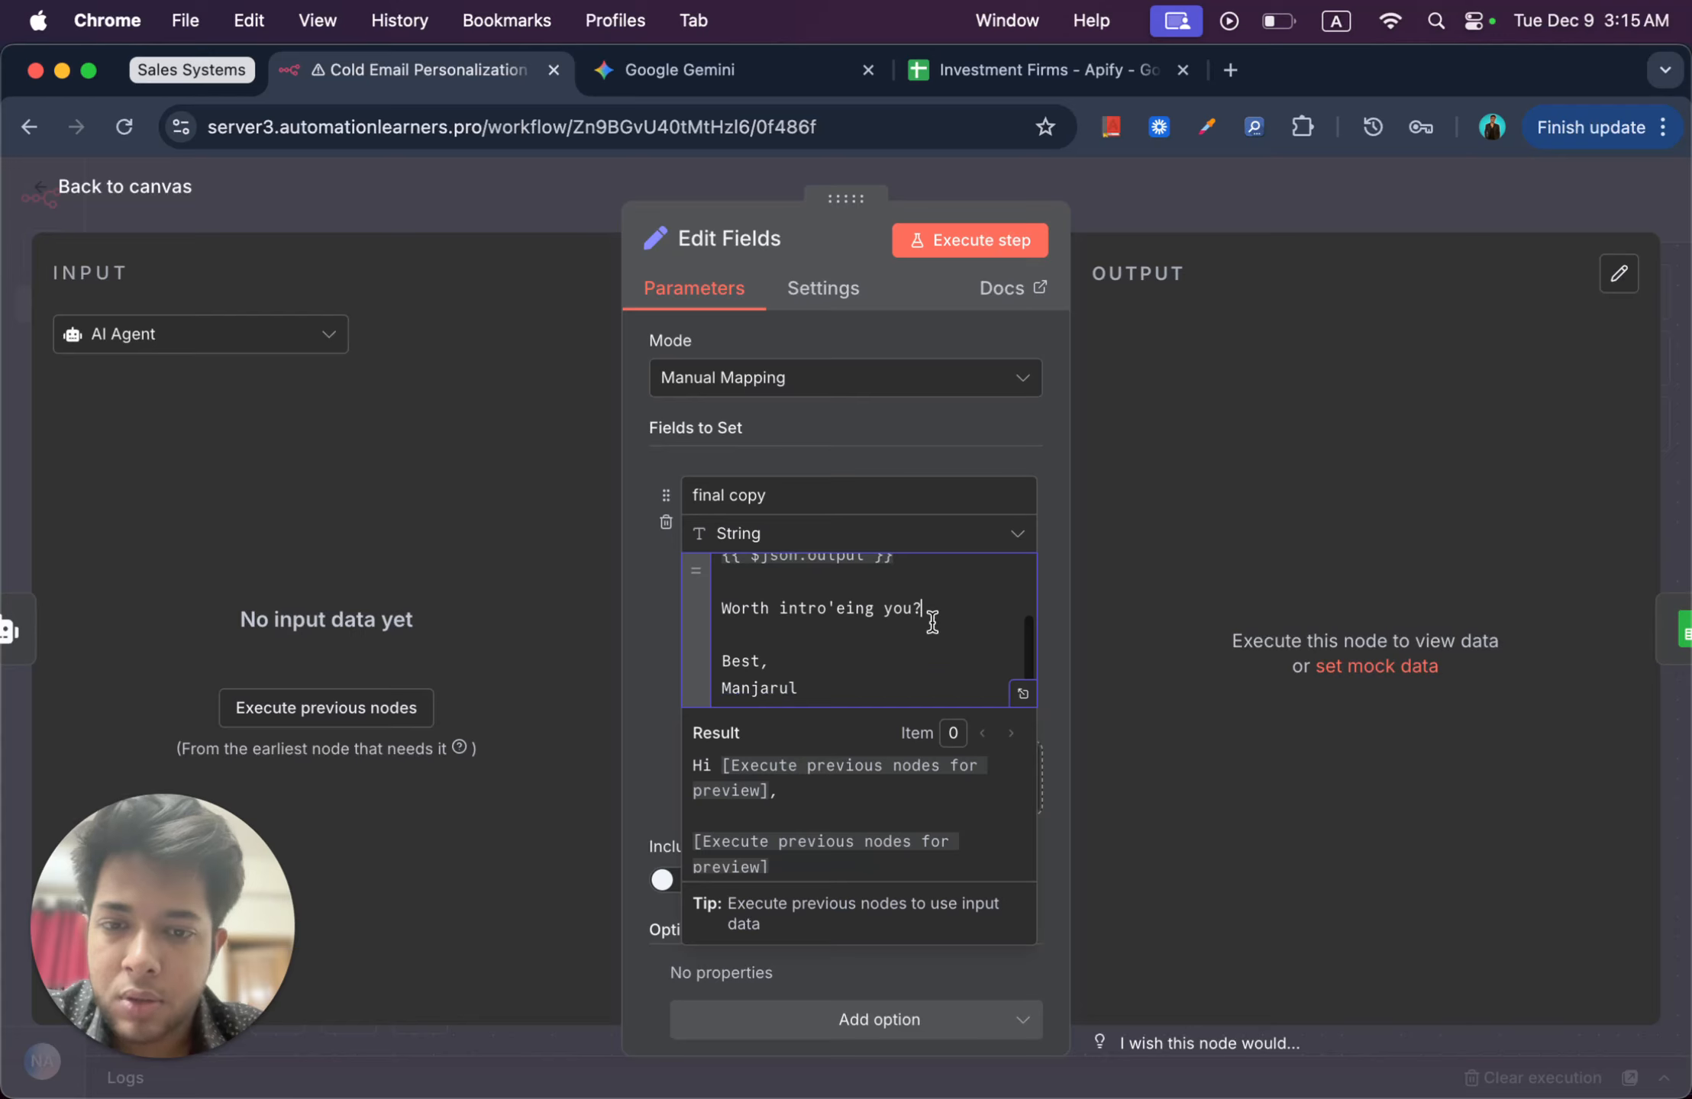
left_click_drag(938, 618, 705, 616)
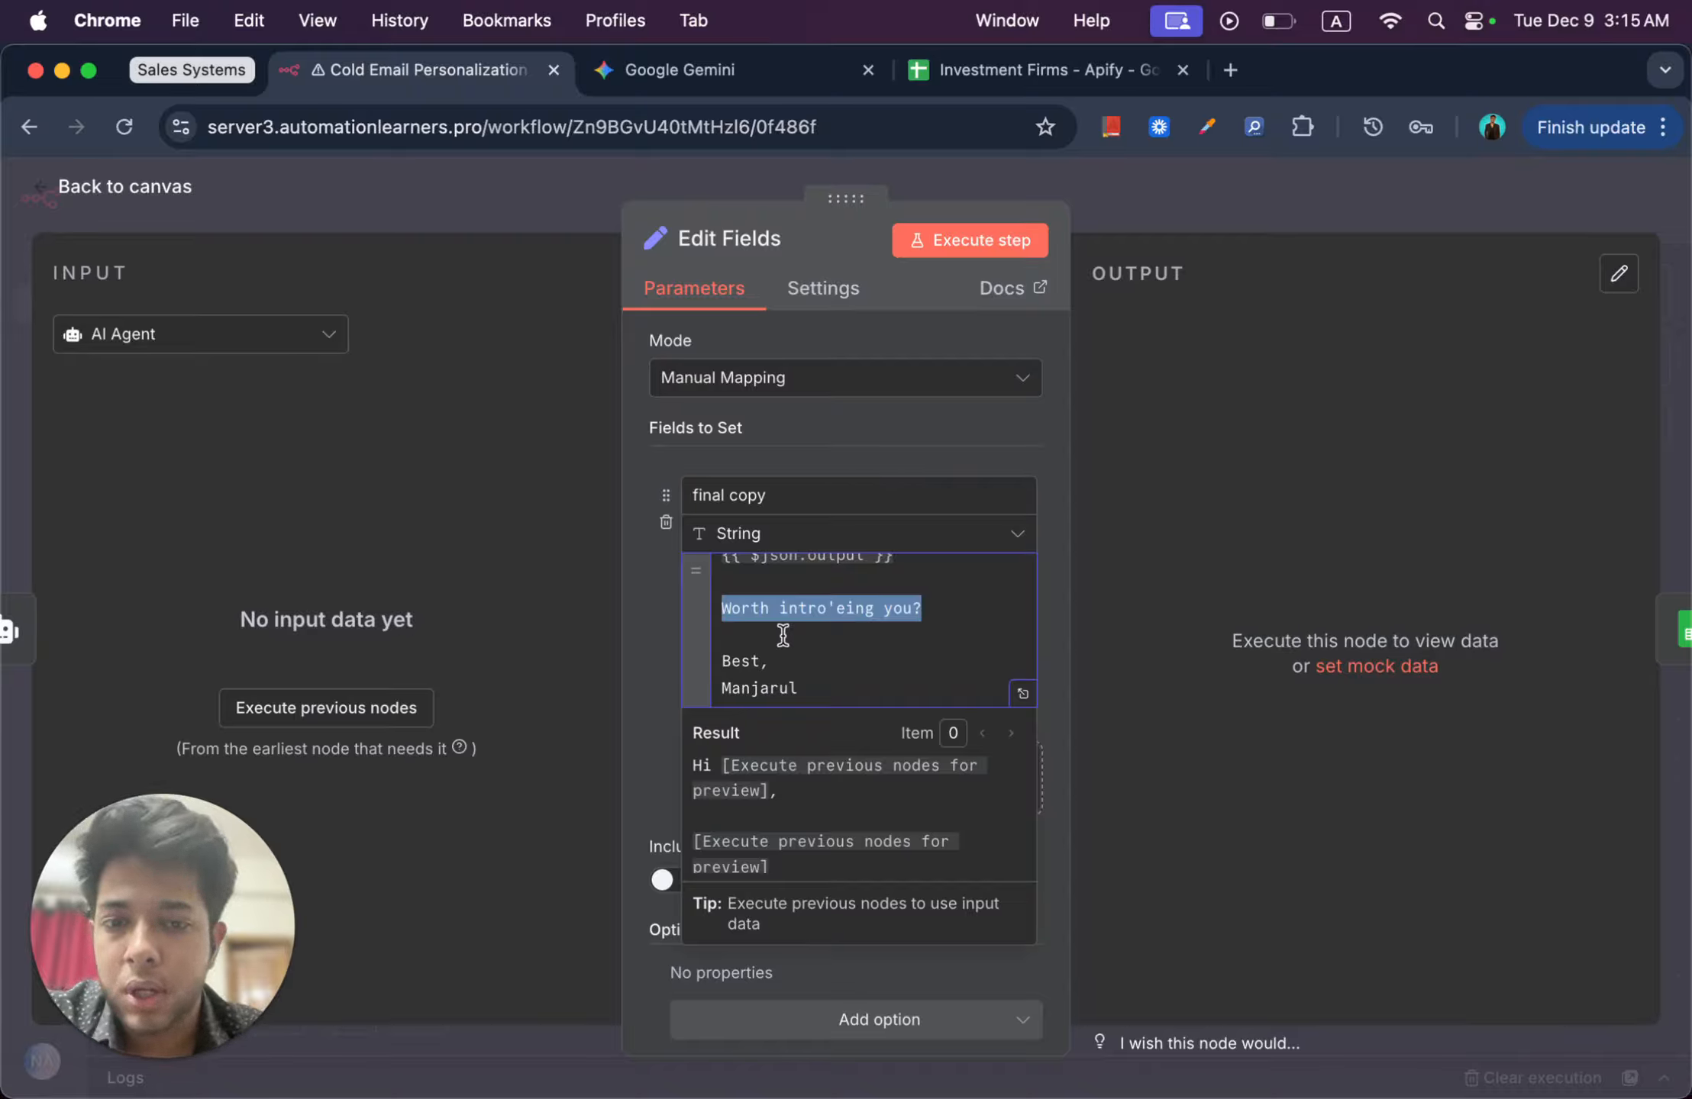
scroll(782, 634, "up", 3)
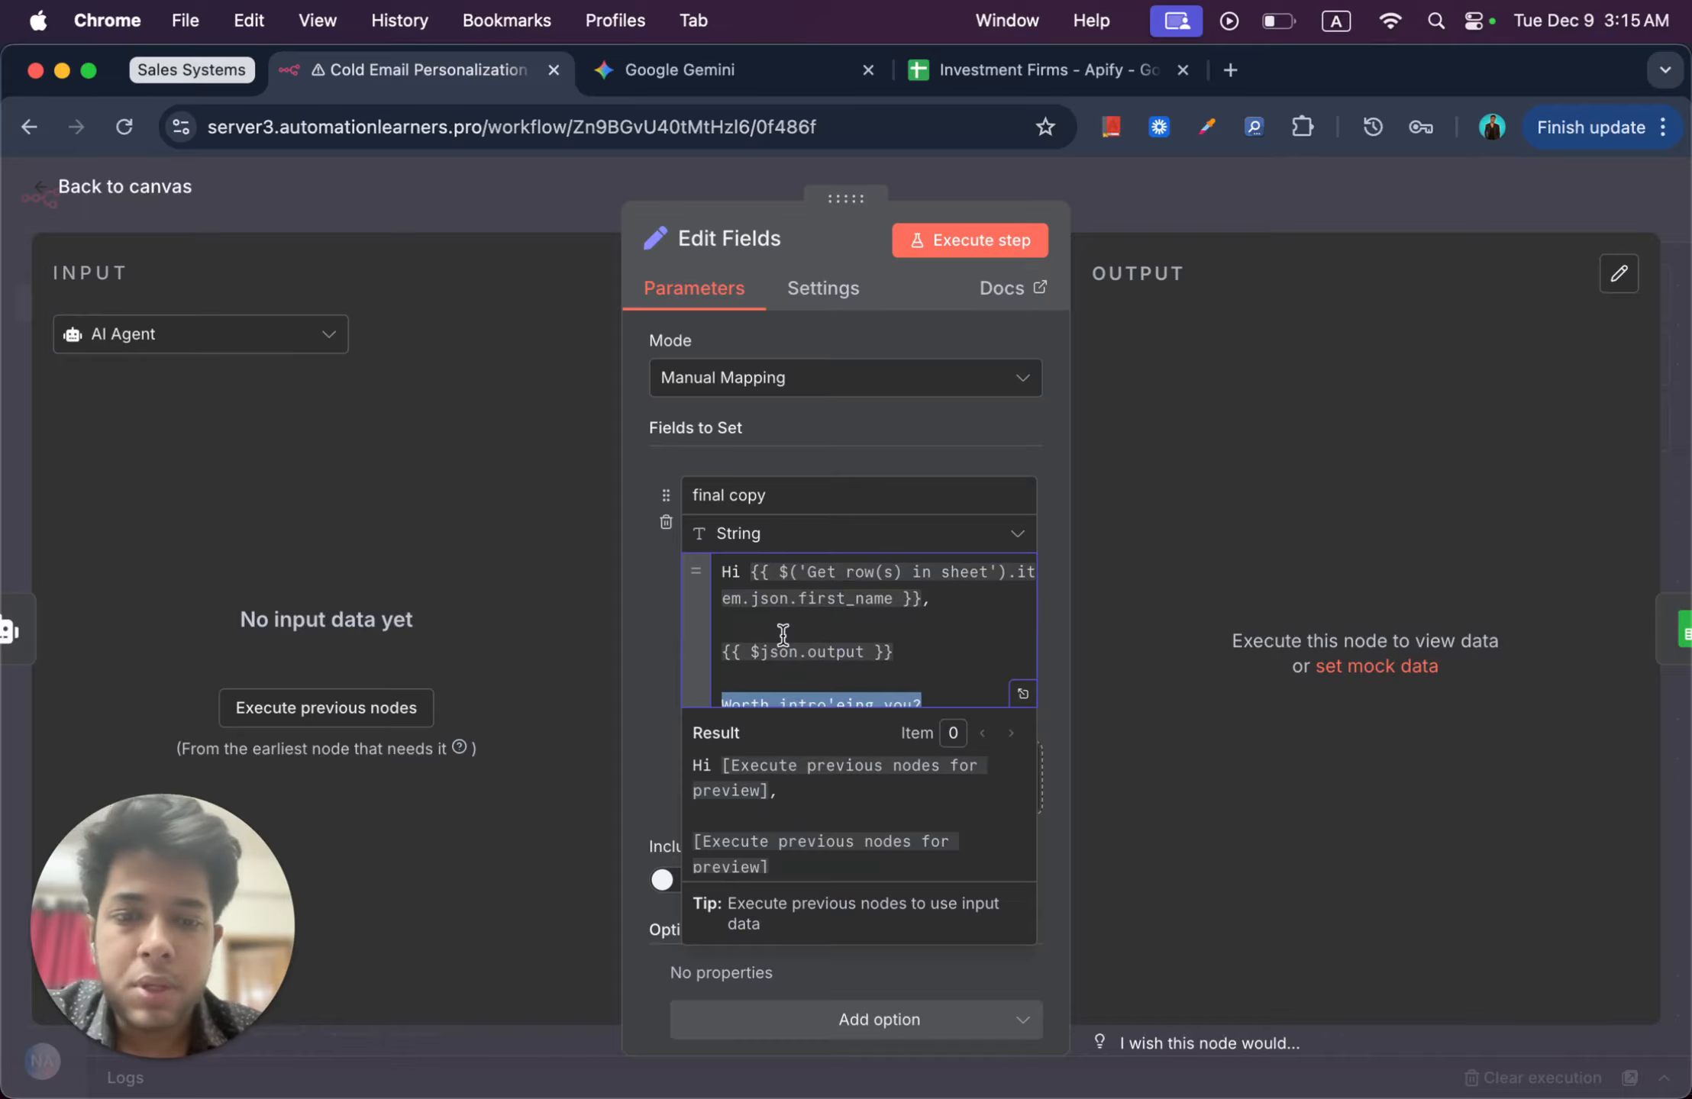
scroll(782, 635, "down", 3)
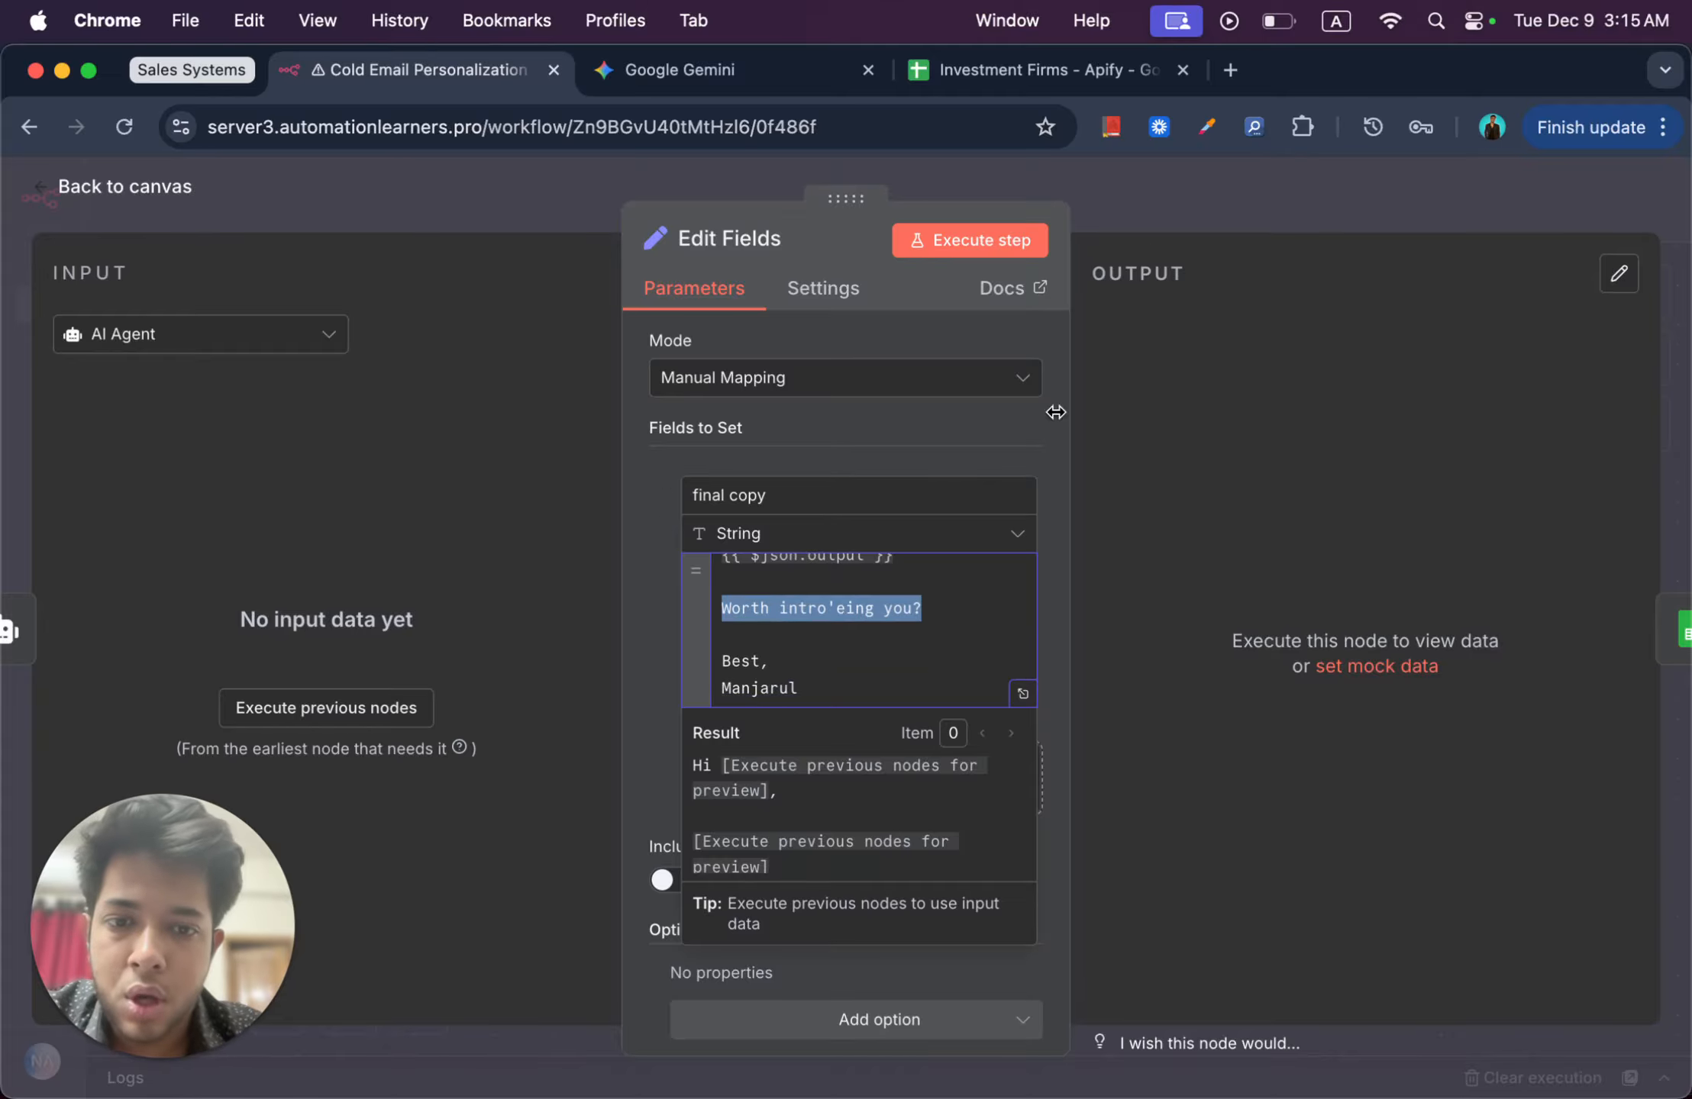
Step: Examine the final copy result preview from the greeting through the sign-off, then return to the canvas
scroll(884, 821, "down", 4)
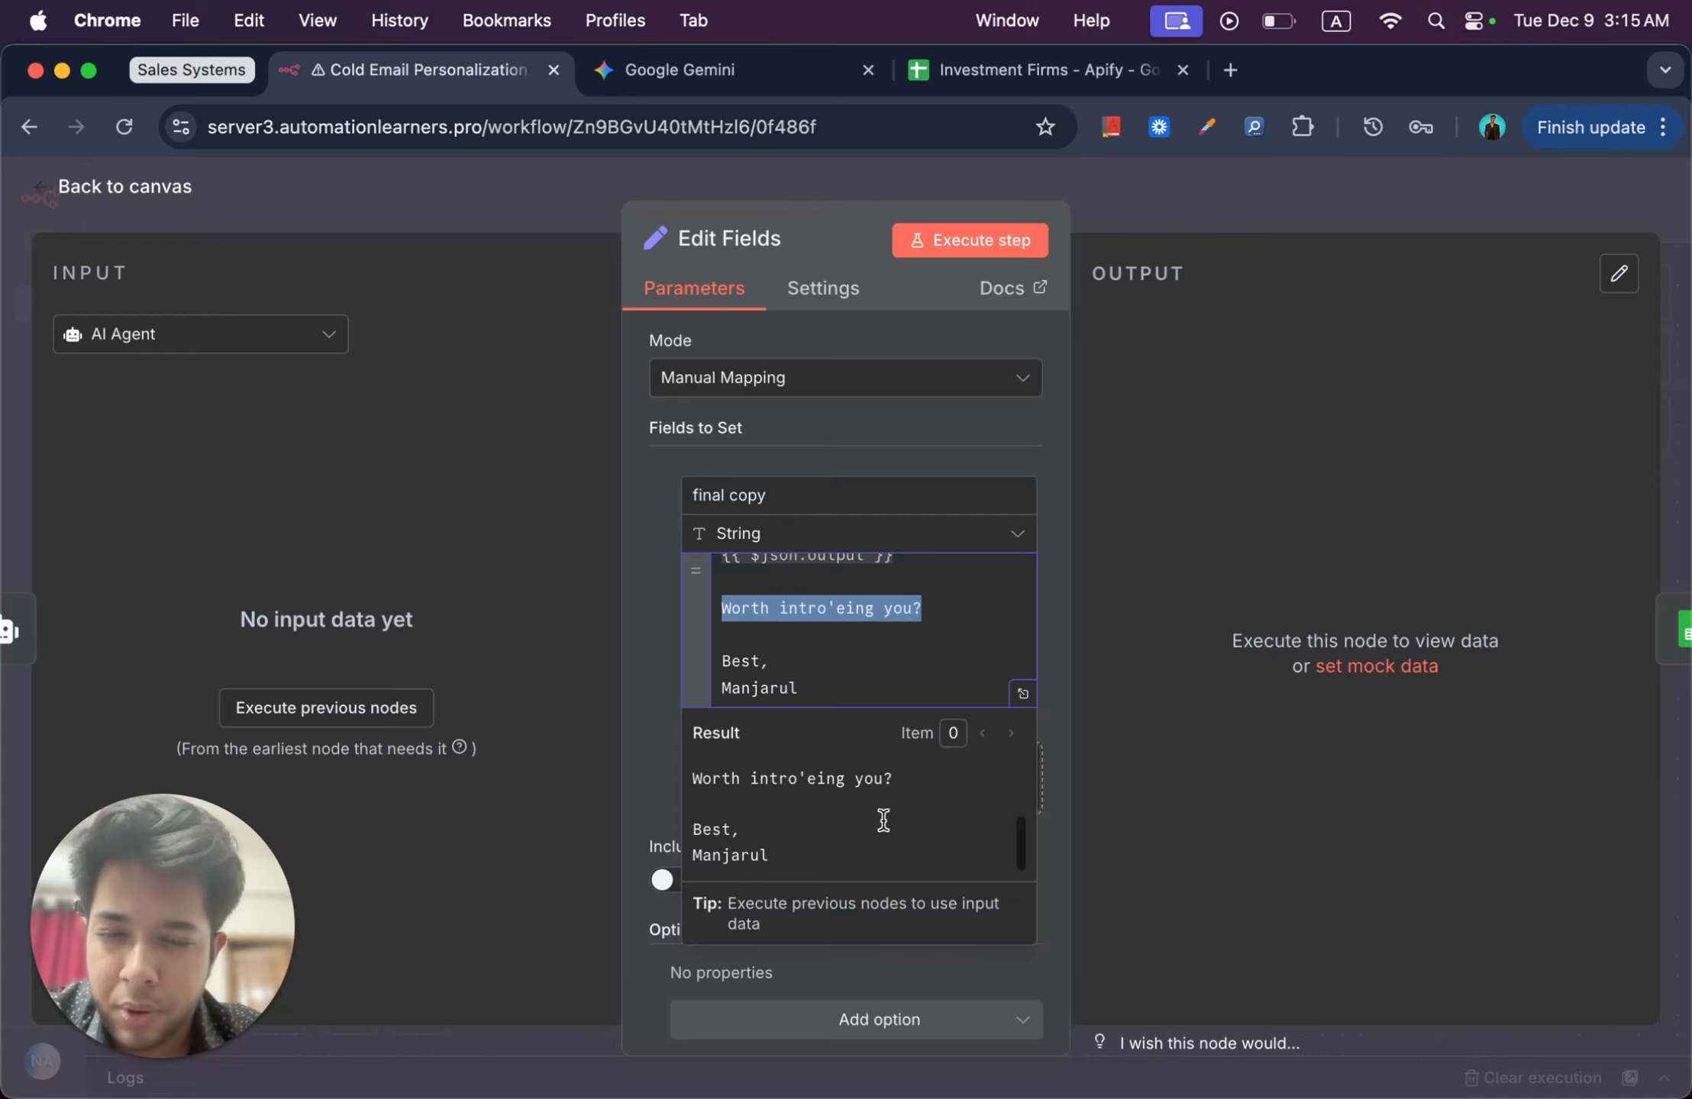
scroll(883, 820, "up", 4)
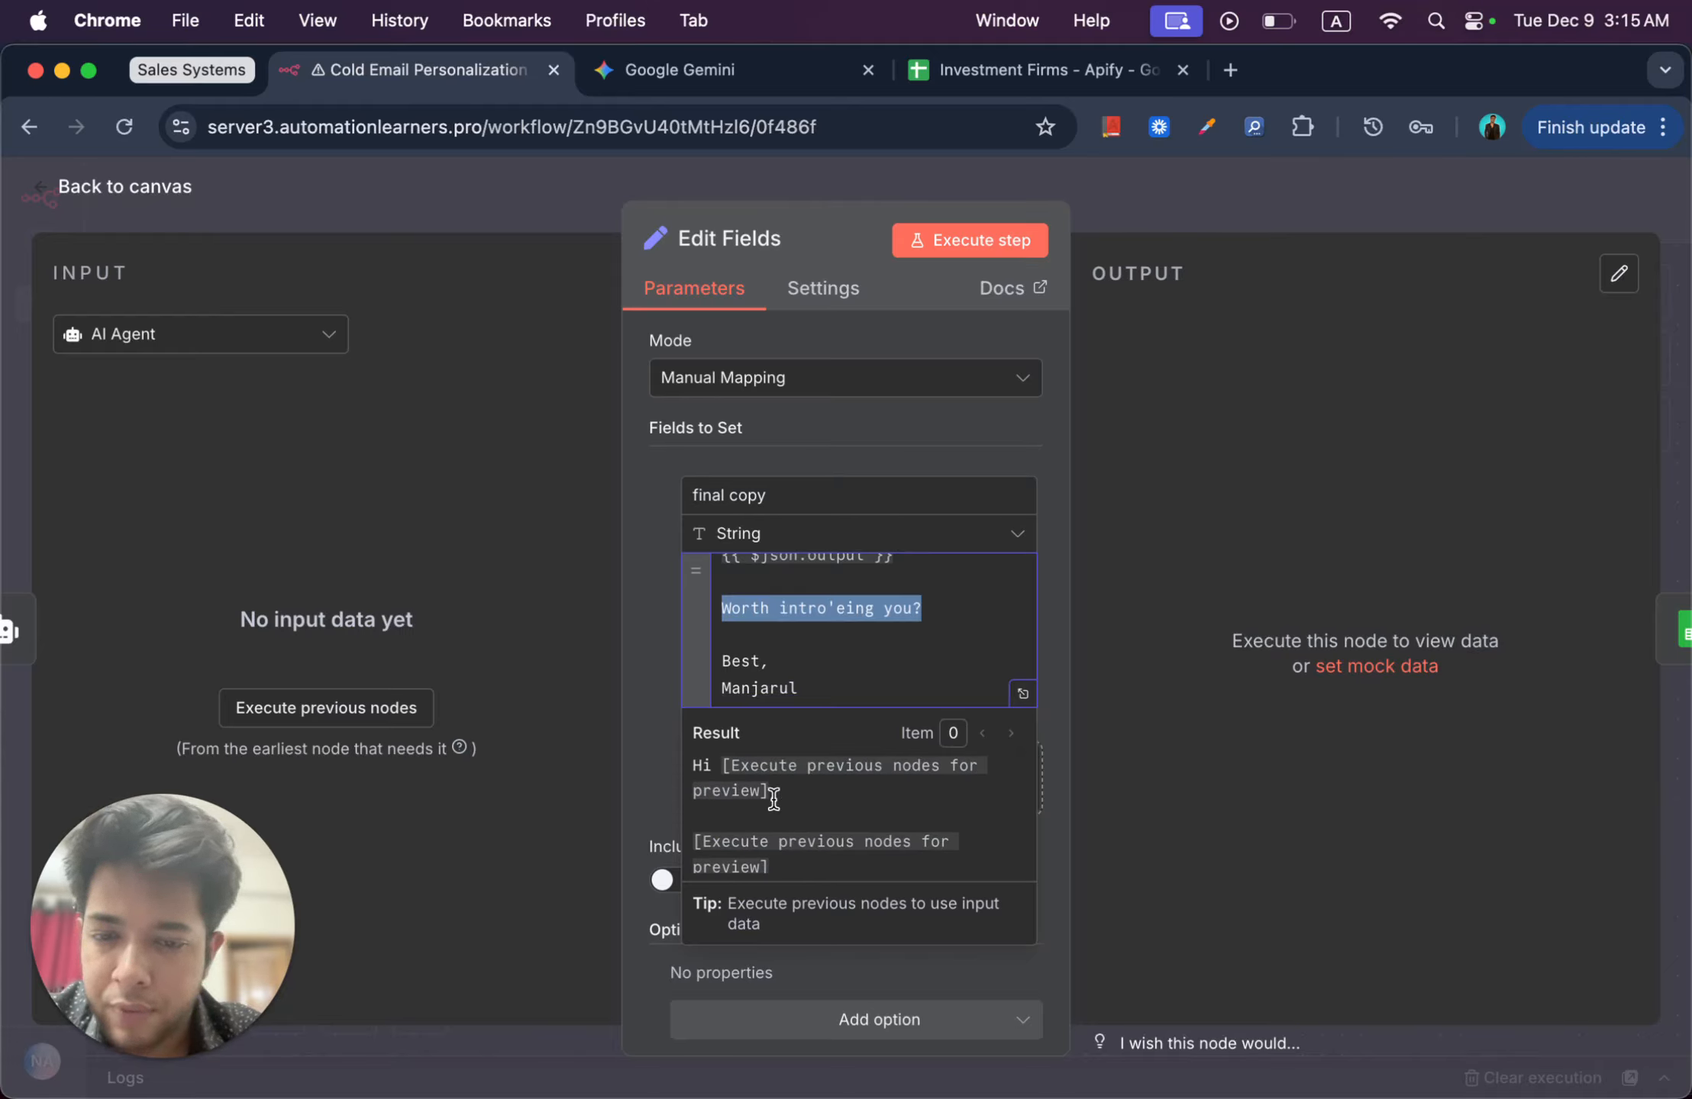
scroll(767, 795, "down", 2)
left_click_drag(696, 757, 803, 803)
scroll(695, 796, "up", 1)
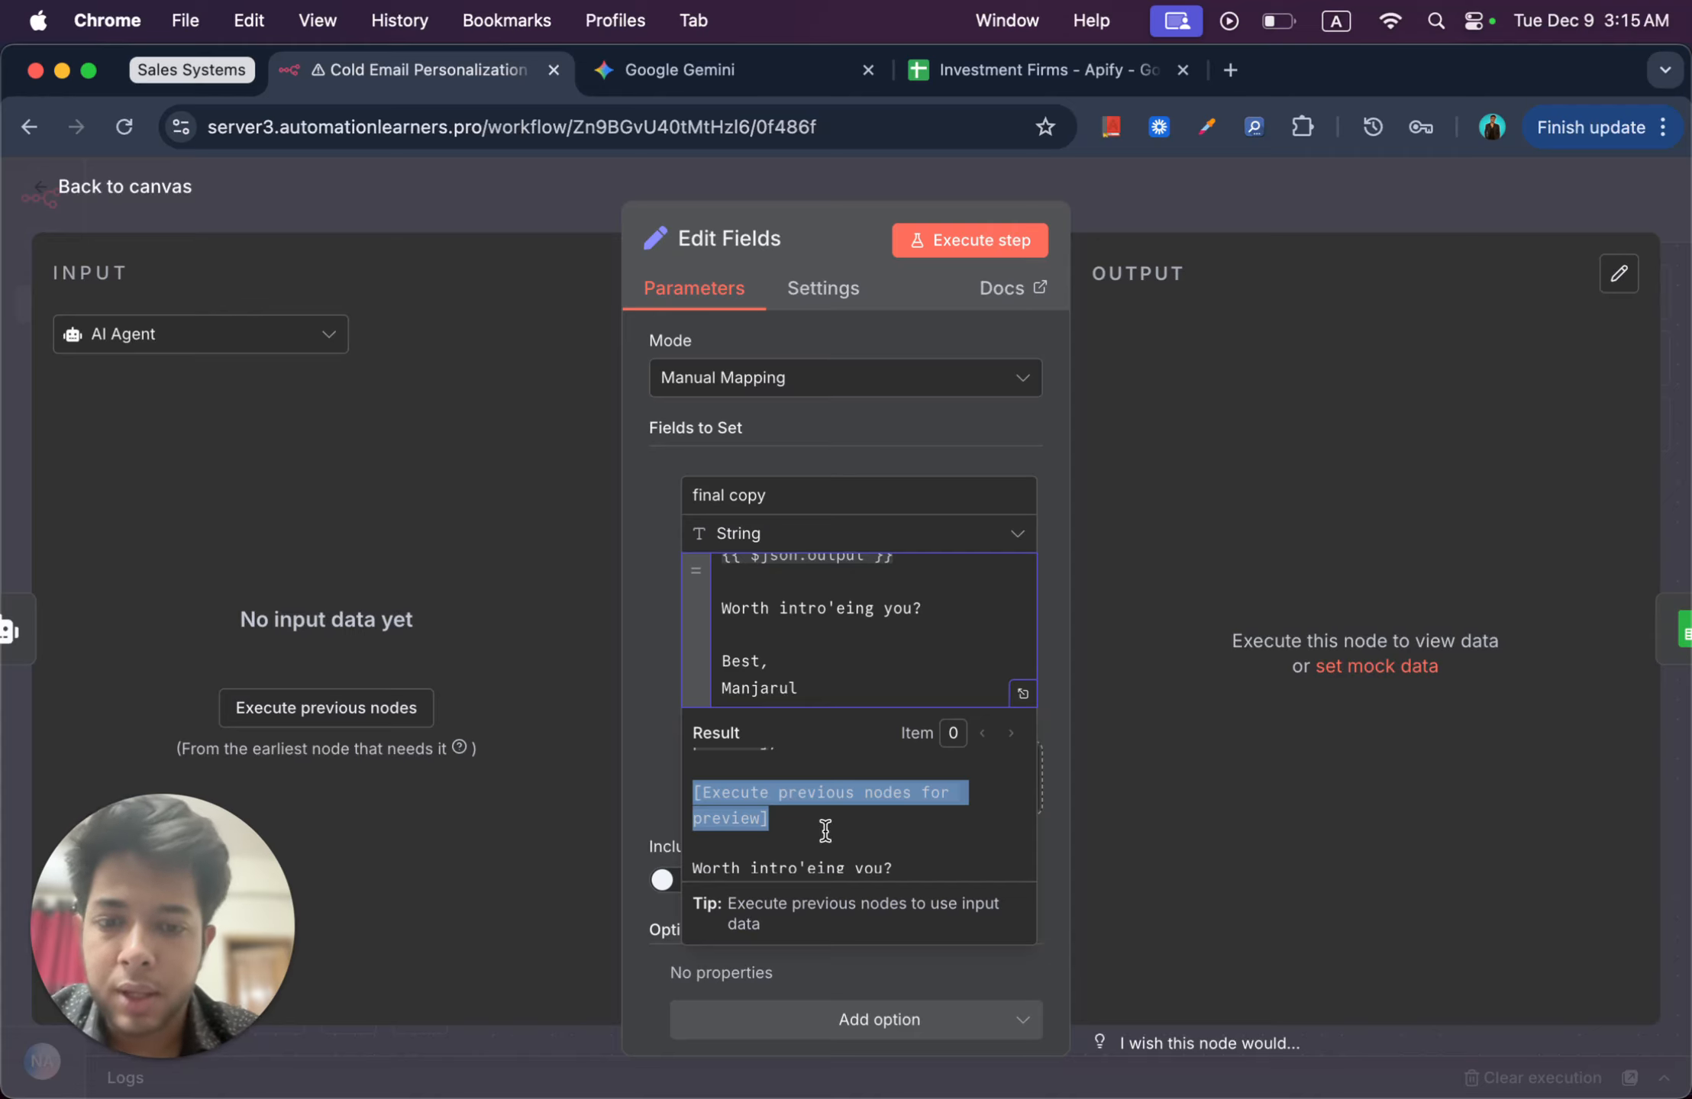
scroll(824, 830, "down", 2)
left_click_drag(893, 798, 693, 799)
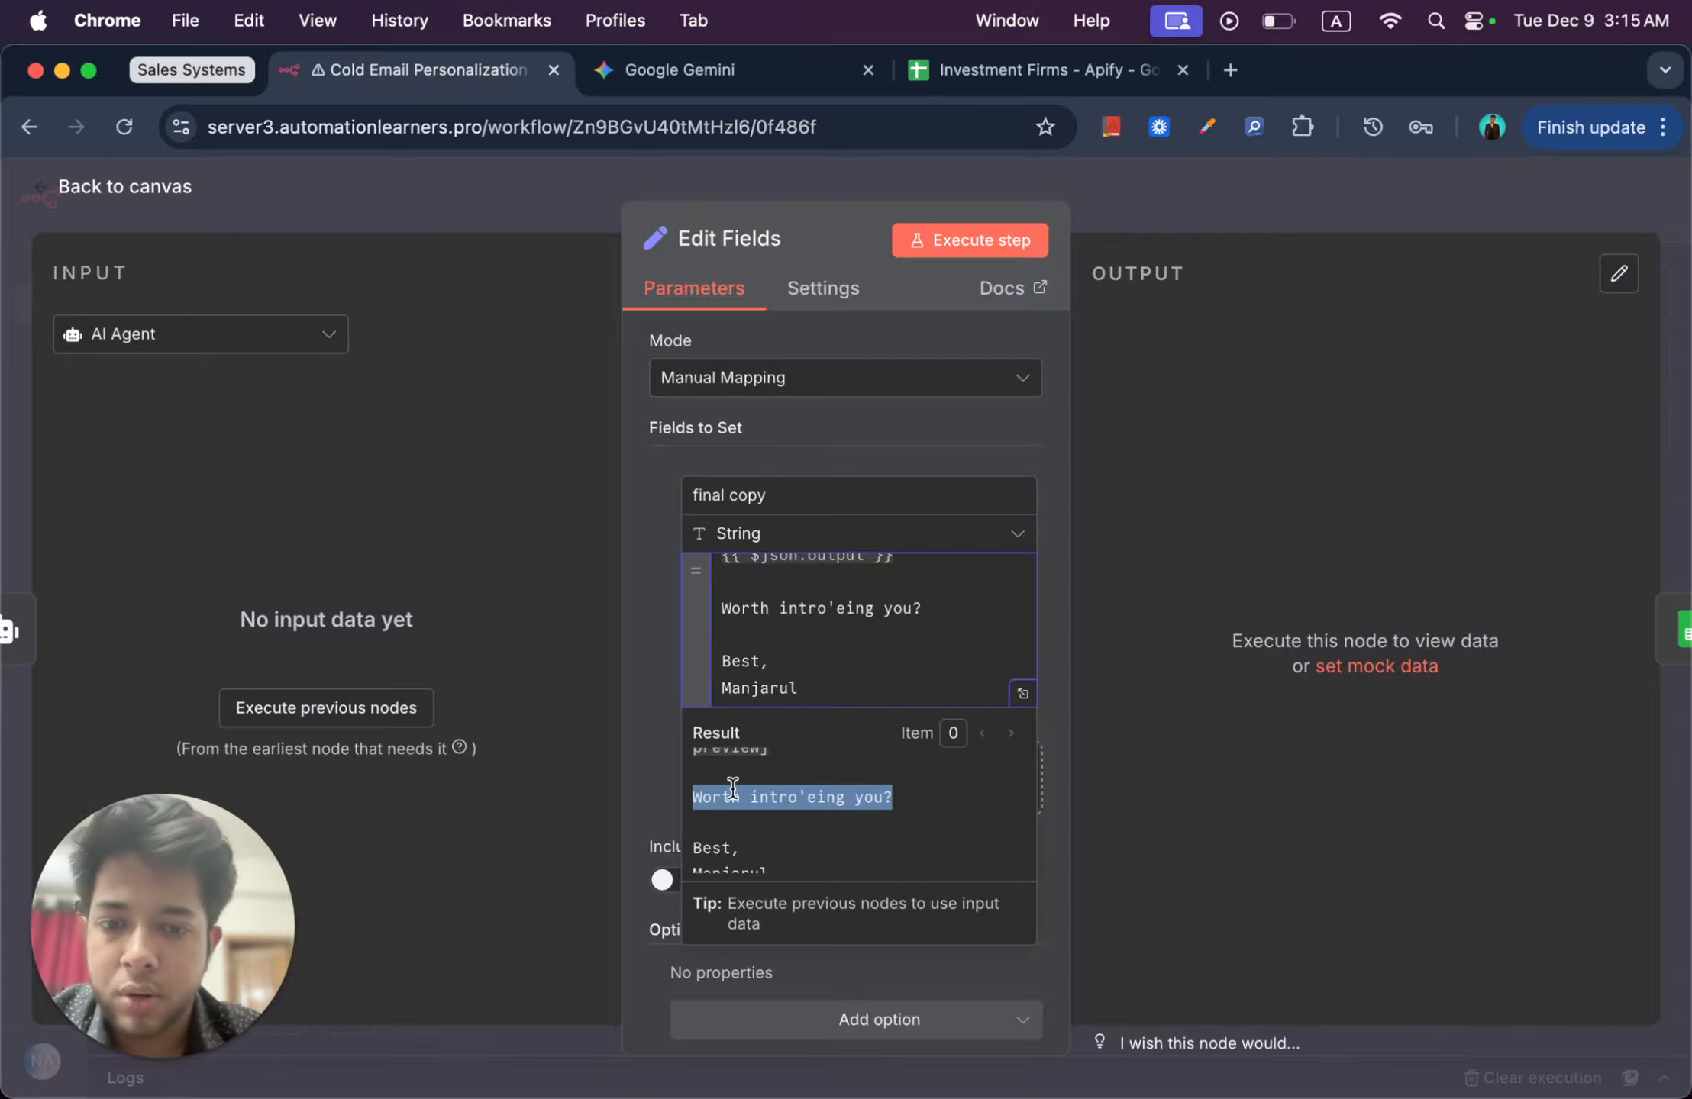
scroll(839, 787, "down", 2)
left_click(806, 843)
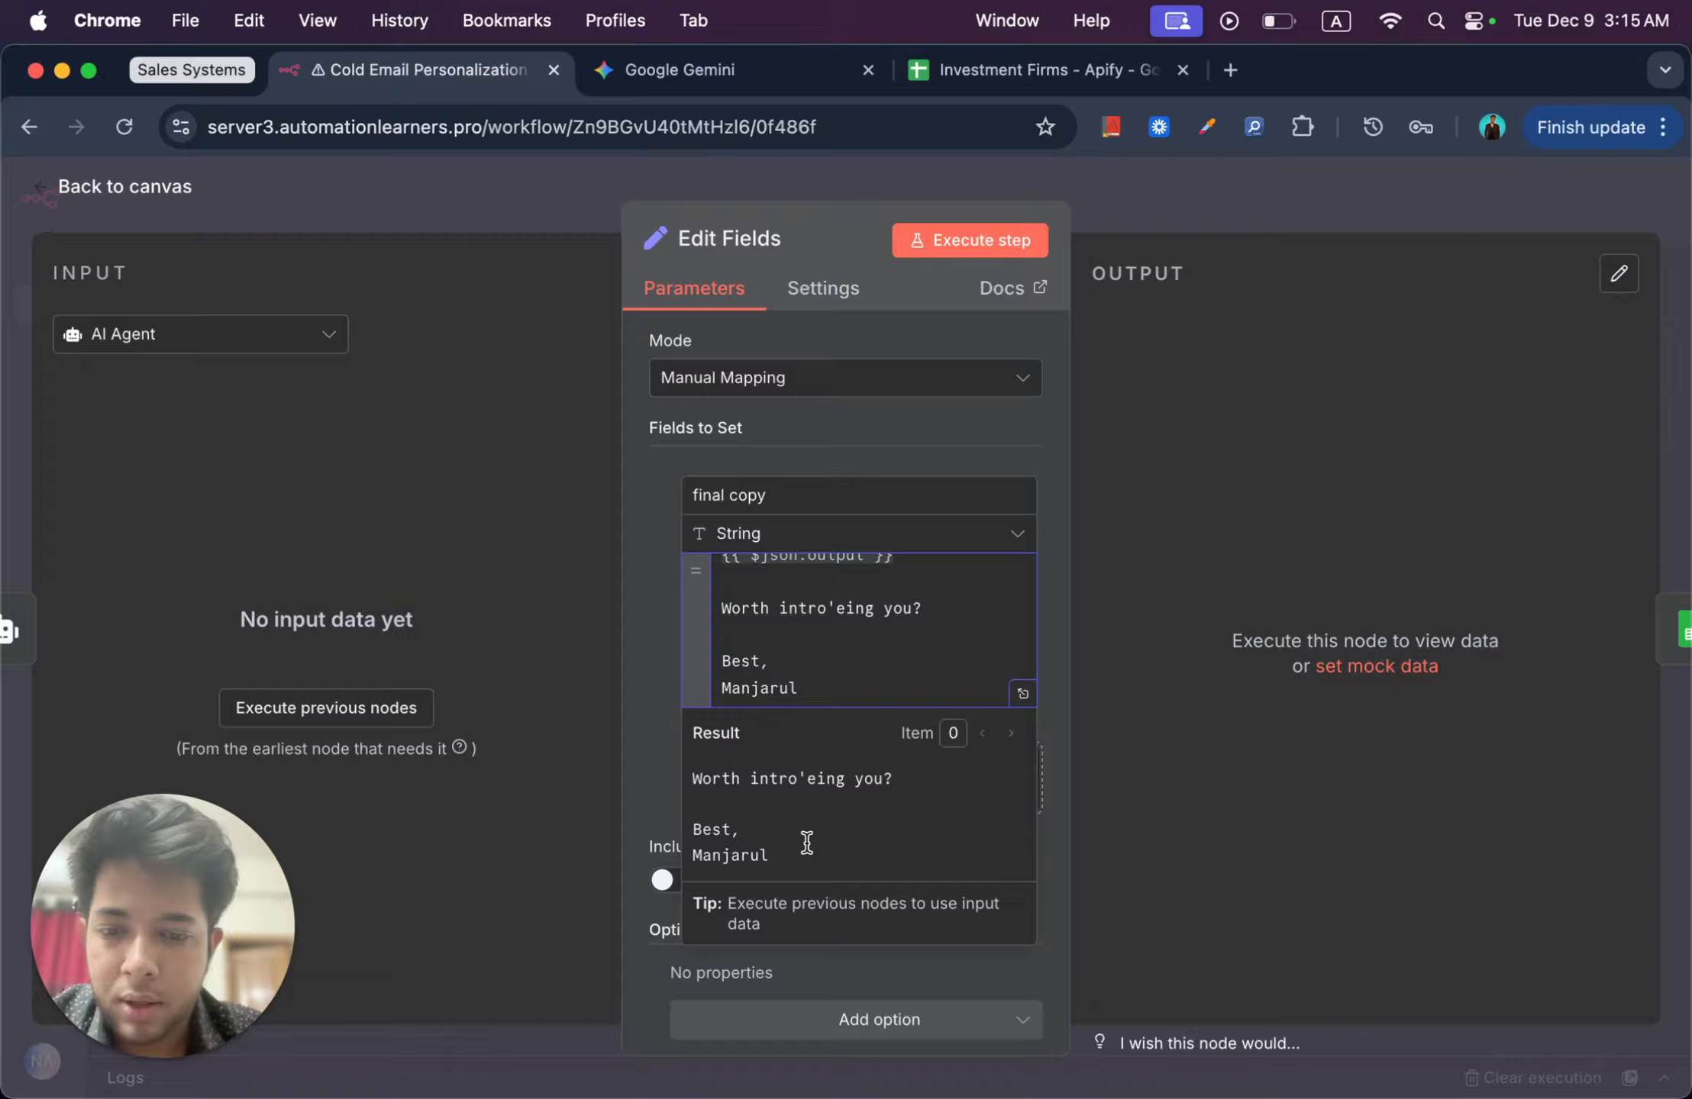
left_click(1245, 816)
left_click(1220, 219)
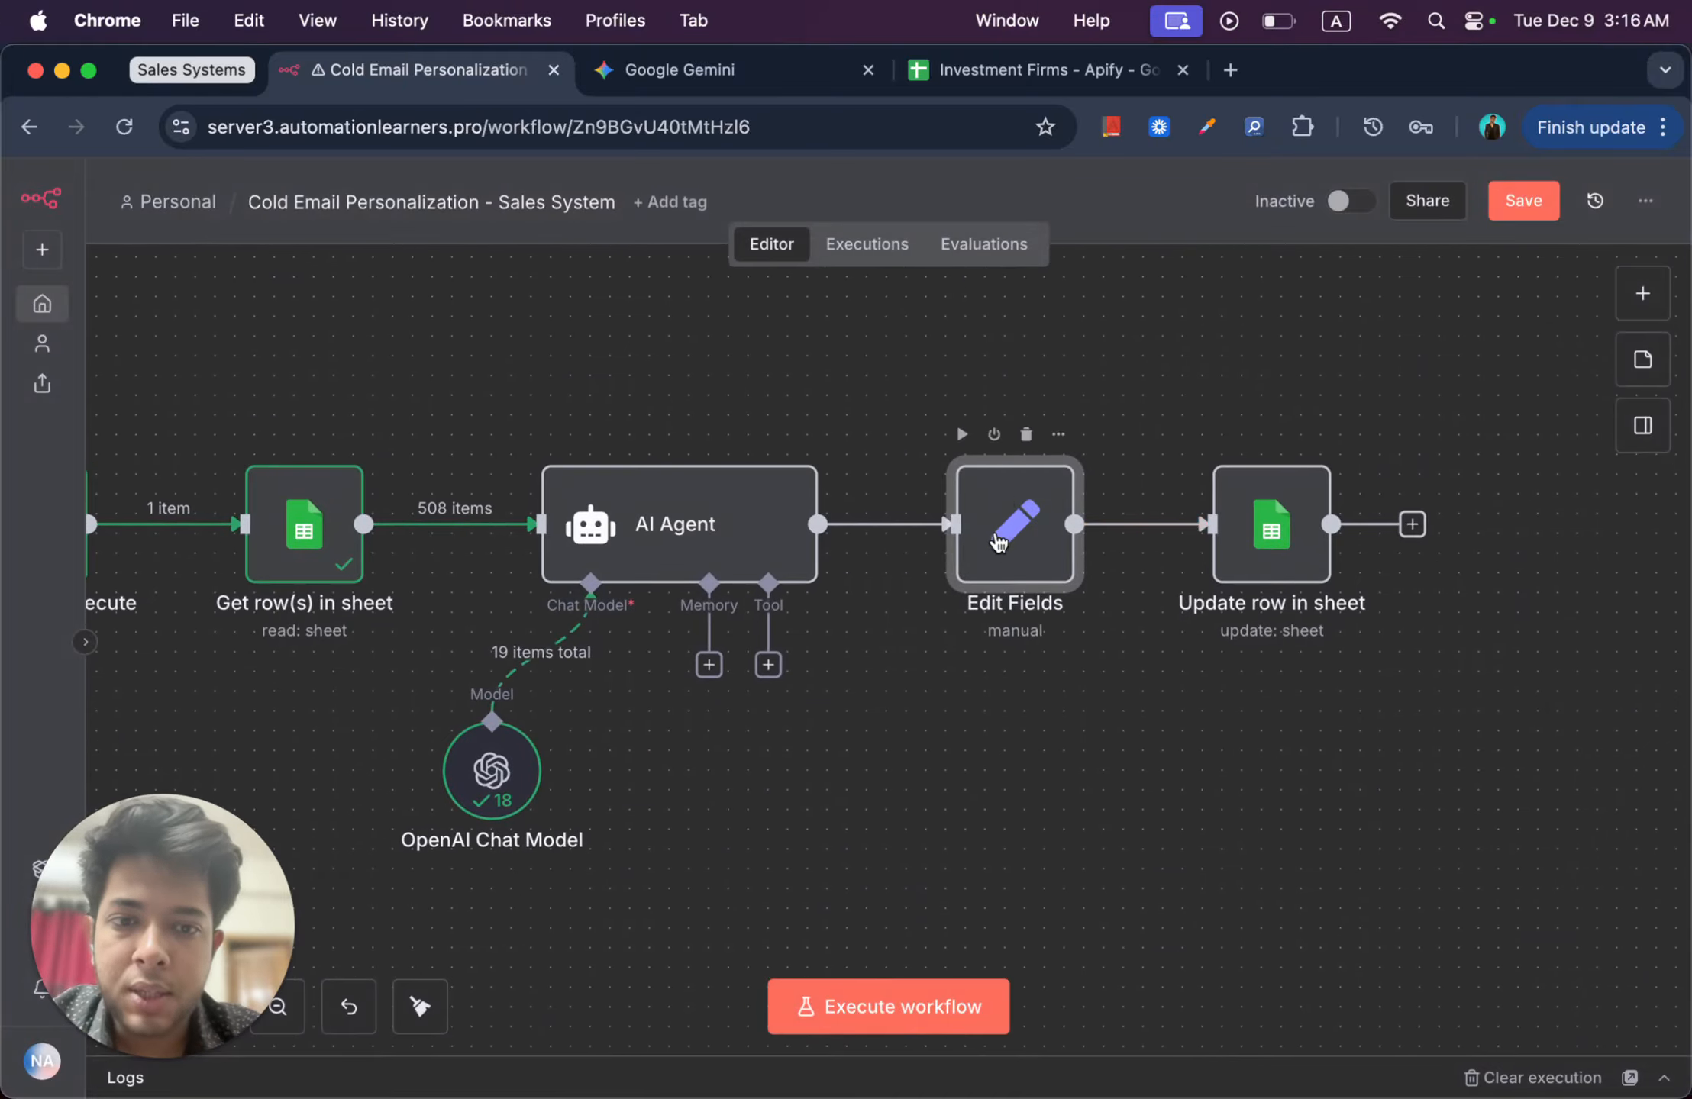
Step: Open the Update row in sheet node and examine its Personalisation and row_number mappings against the Get row(s) in sheet data
scroll(1156, 720, "right", 4)
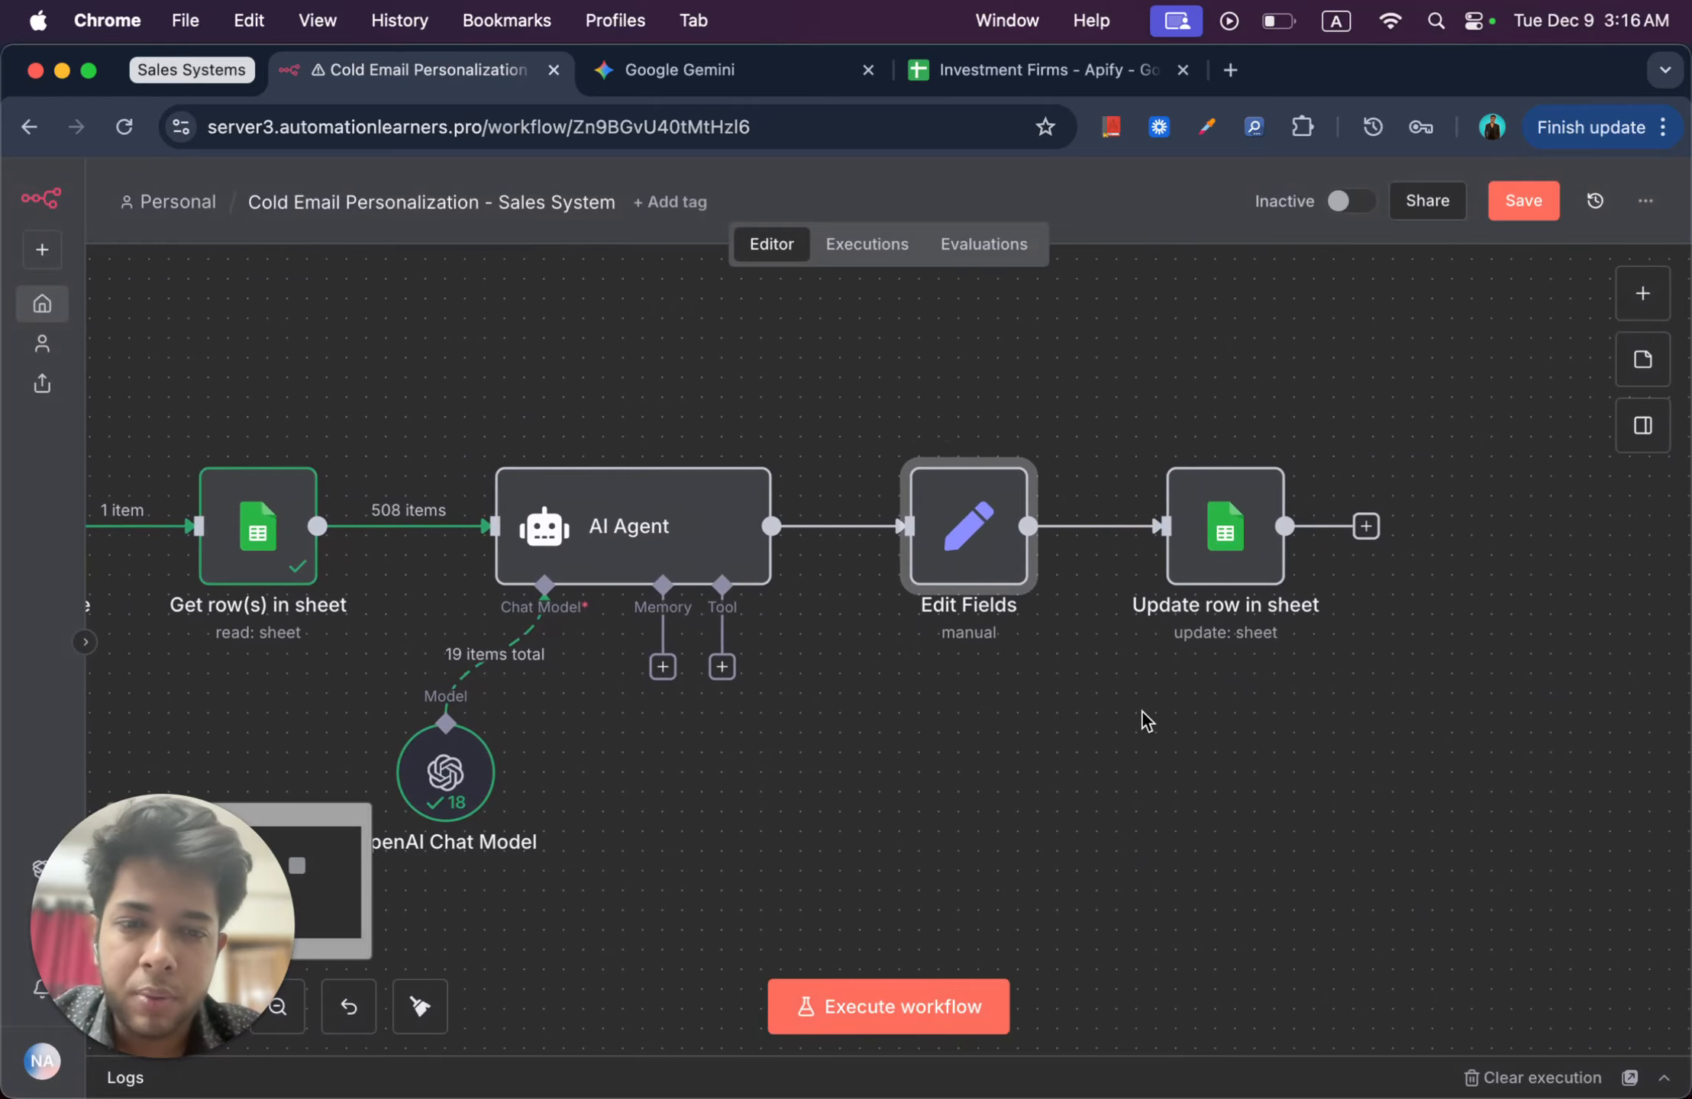
scroll(1076, 605, "right", 1)
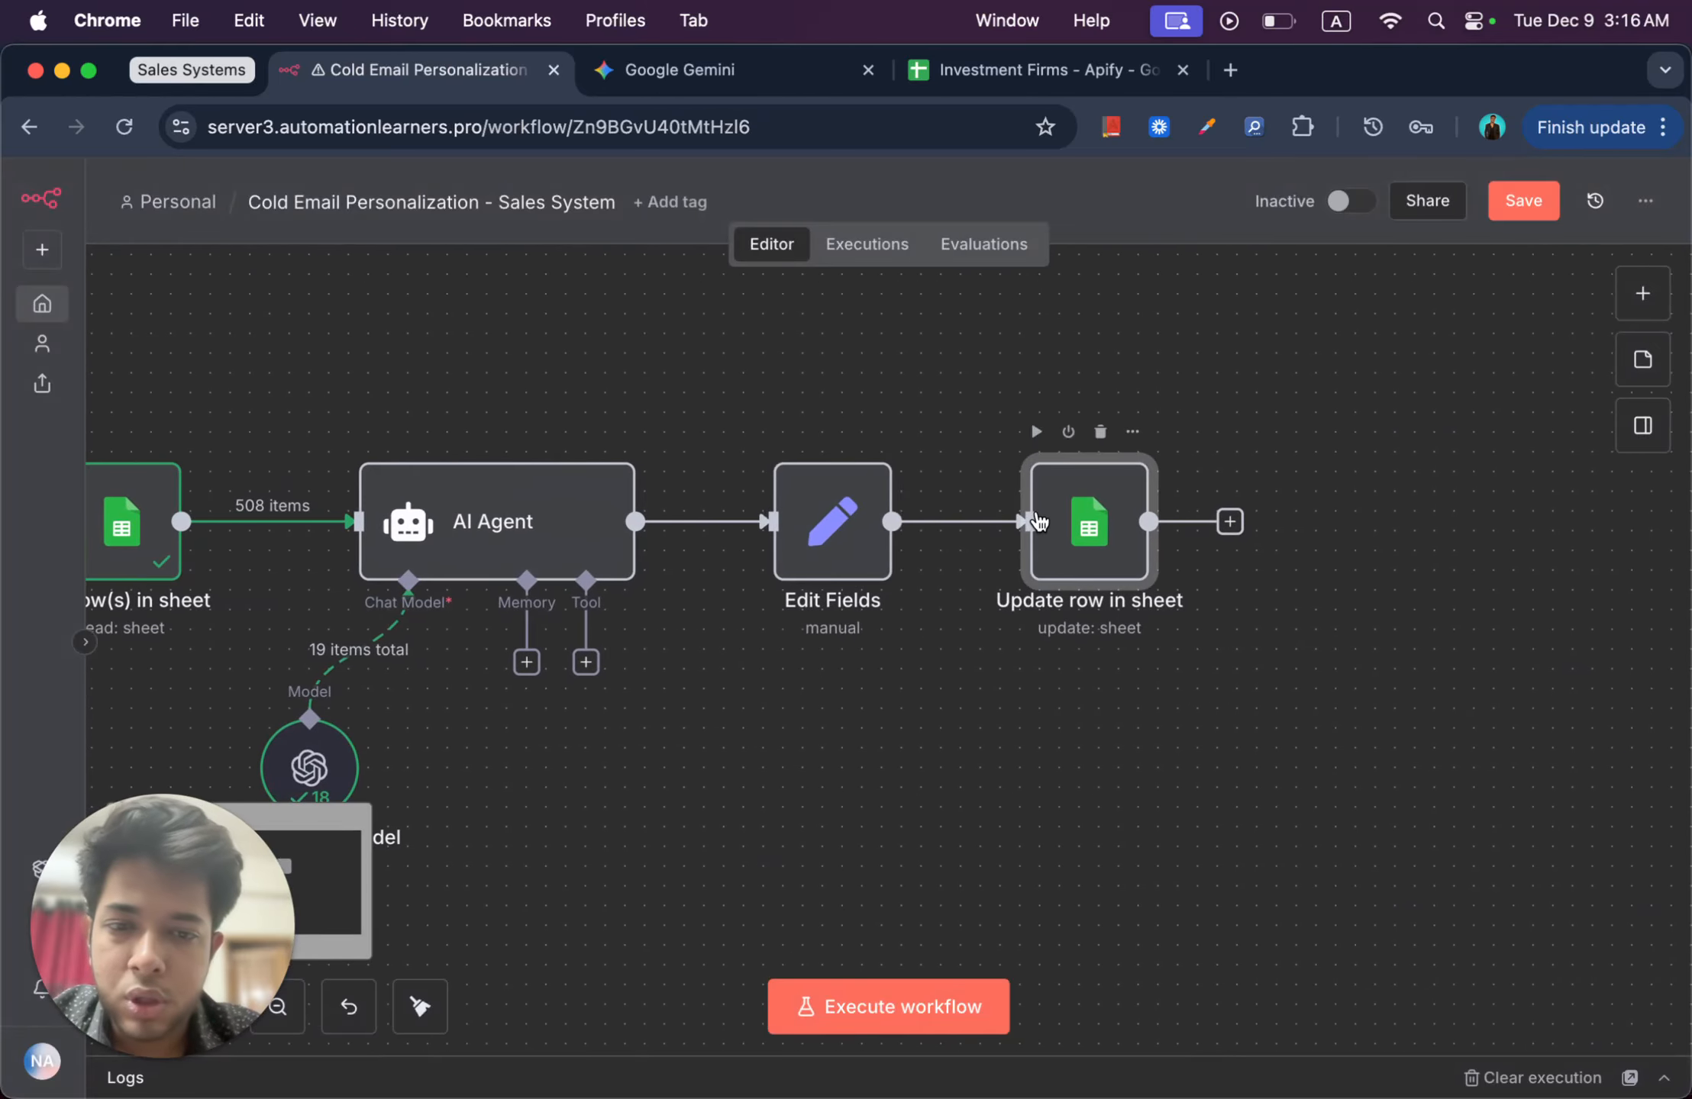
double_click(1038, 522)
scroll(753, 658, "down", 15)
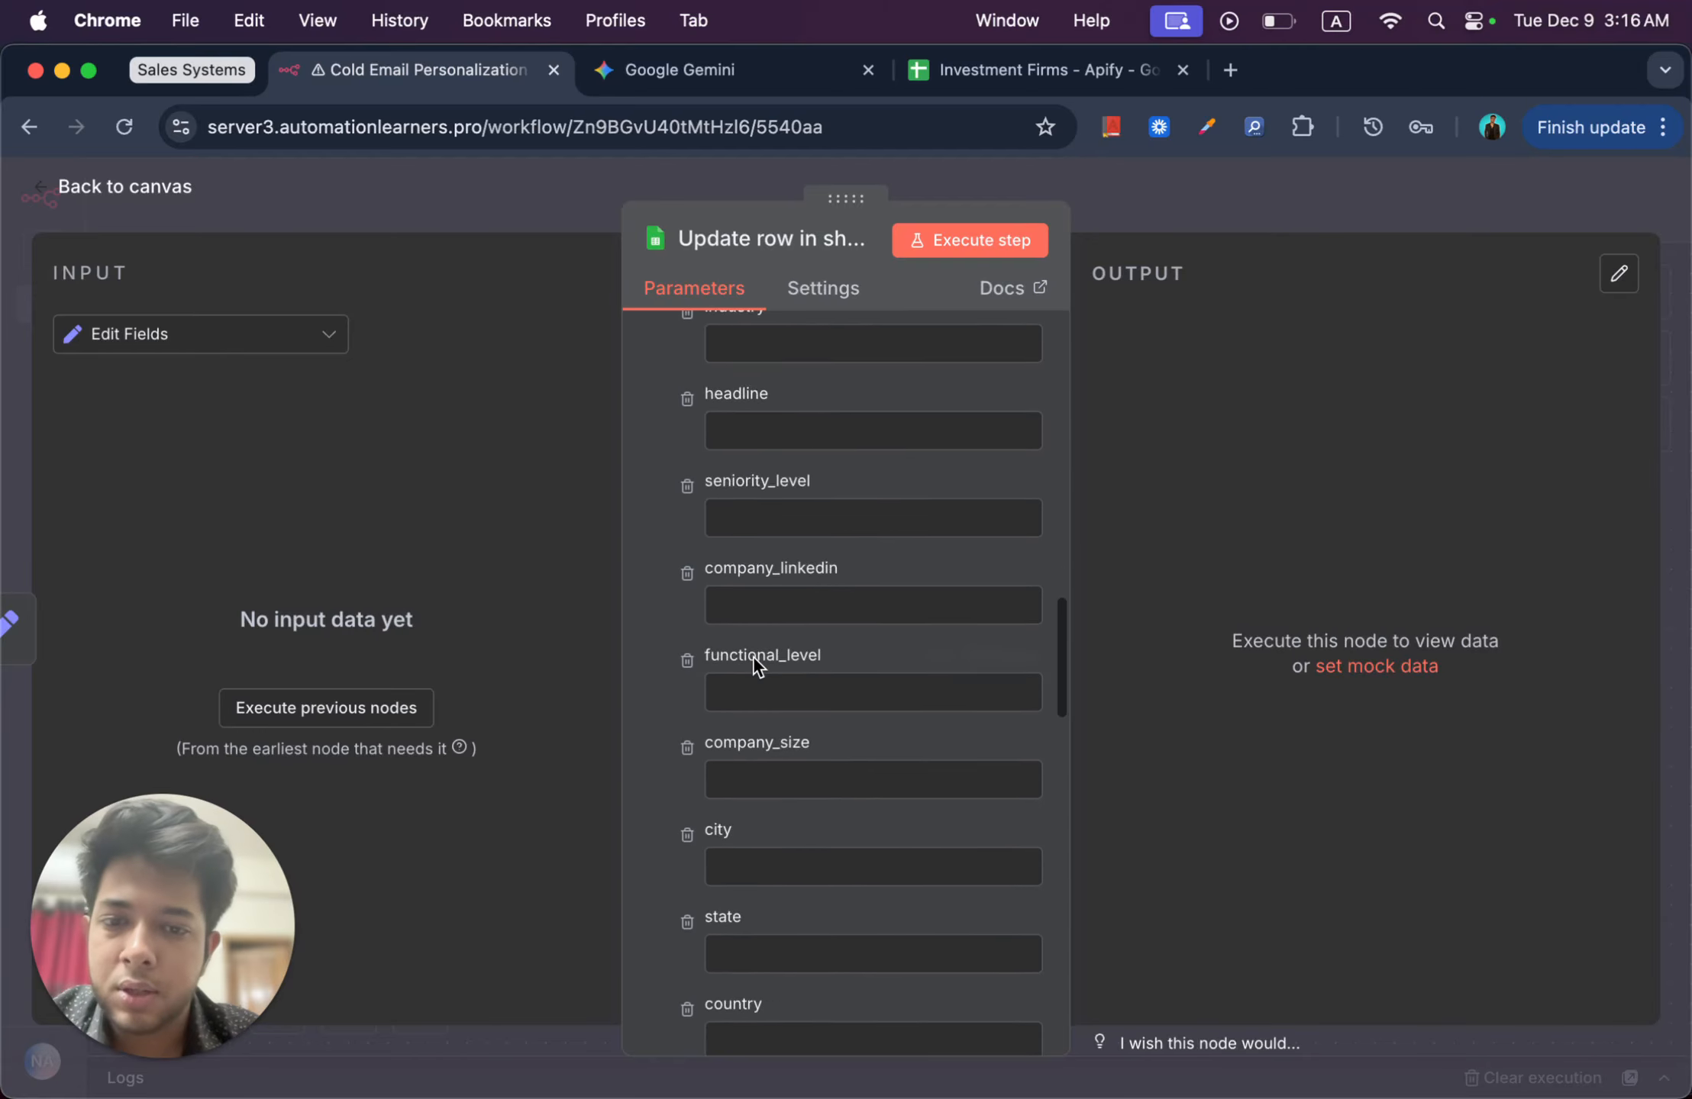
scroll(753, 656, "down", 20)
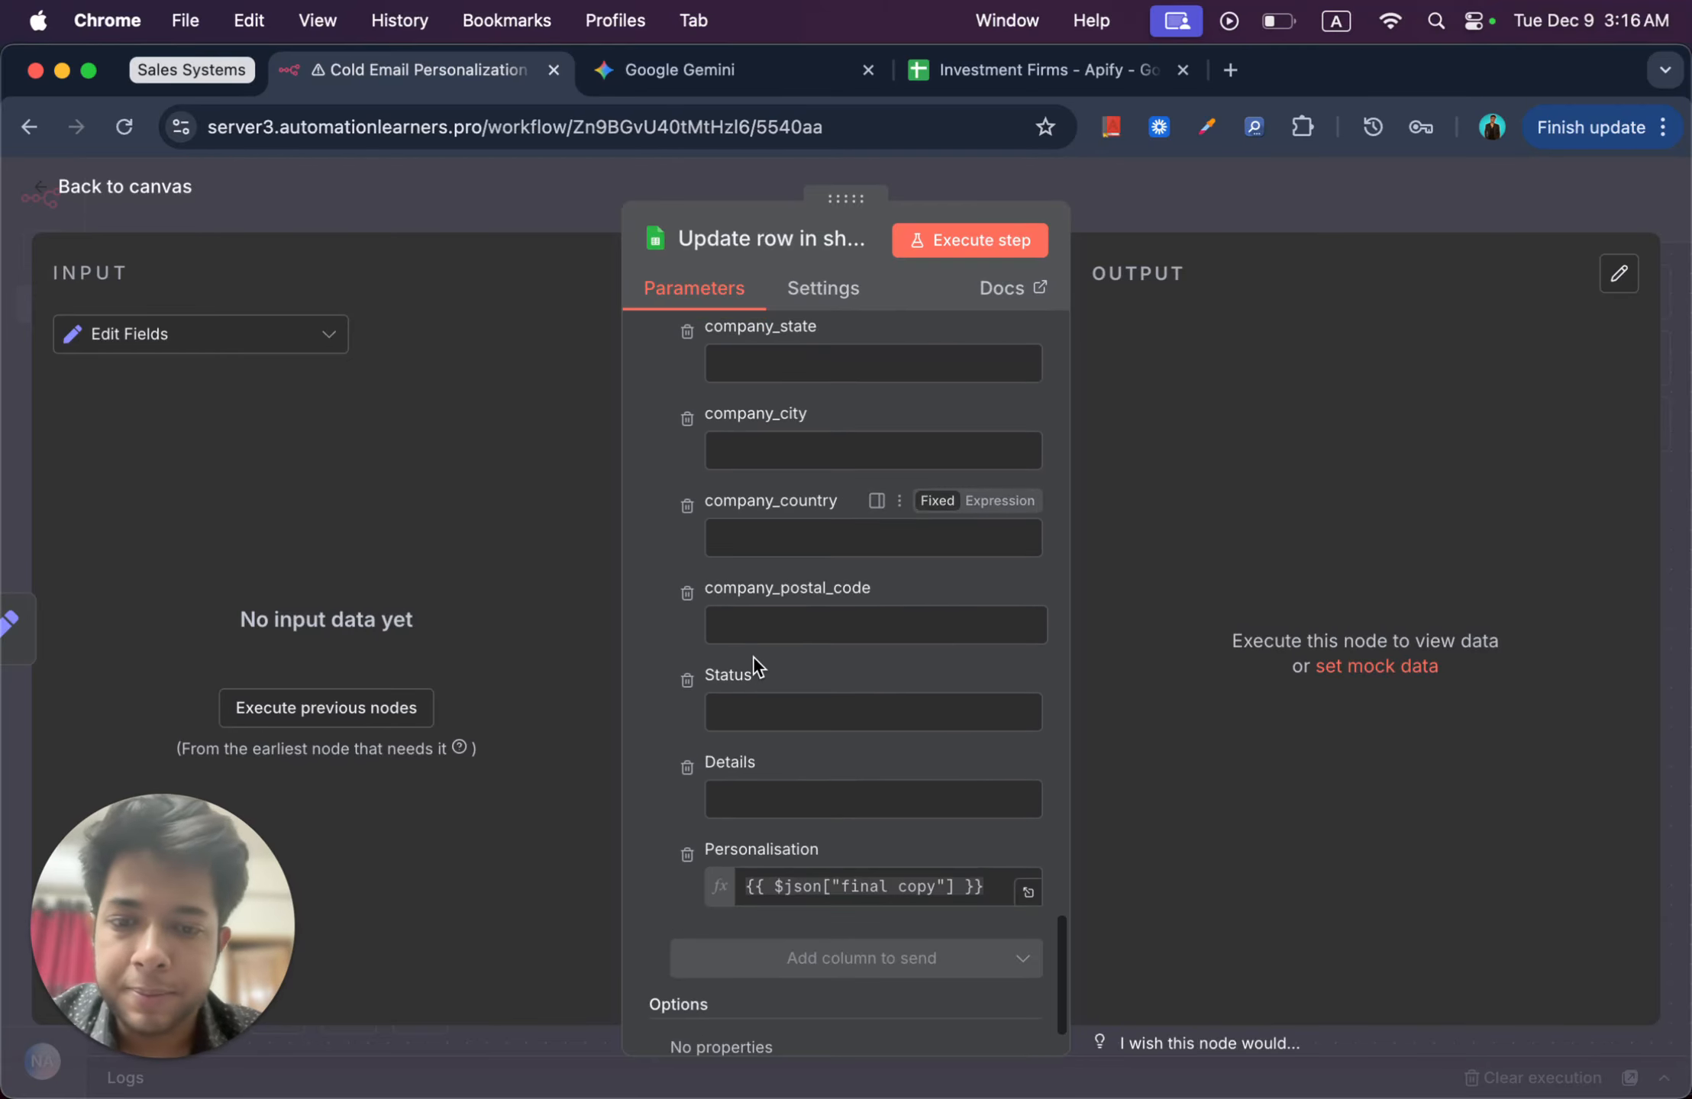
scroll(753, 656, "up", 10)
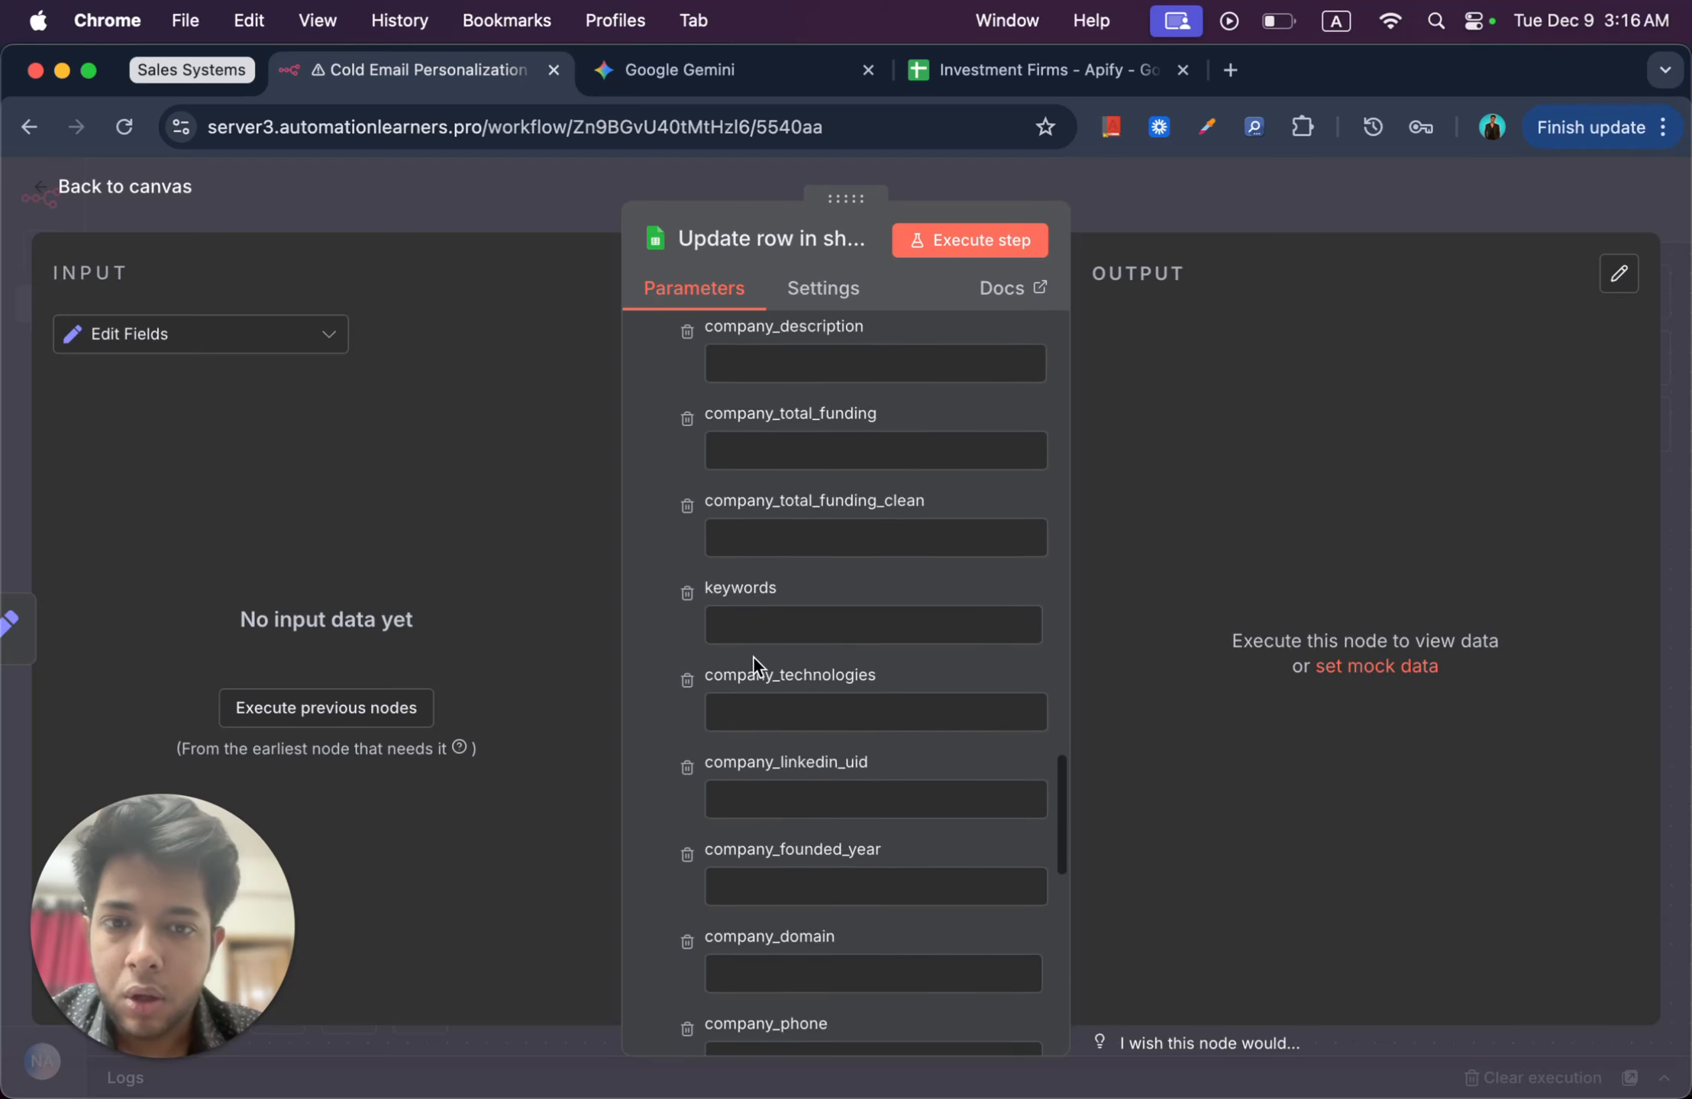
scroll(754, 656, "up", 8)
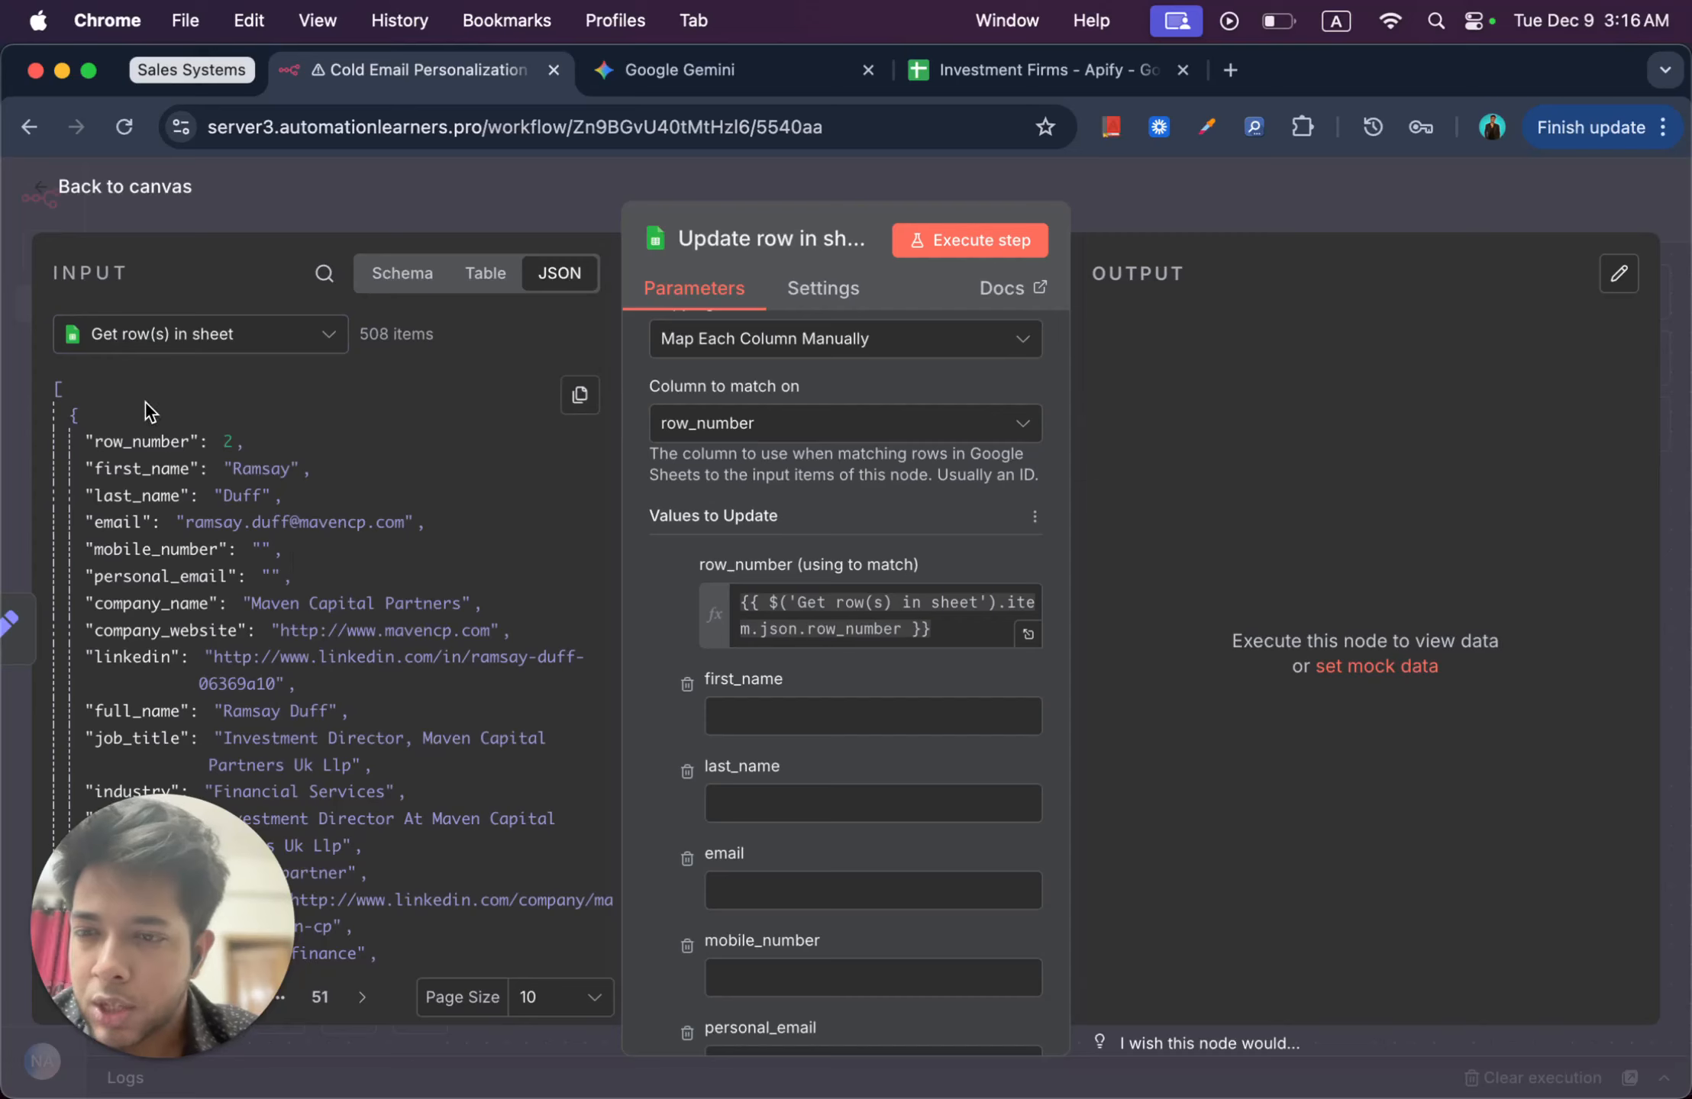
scroll(952, 758, "down", 2)
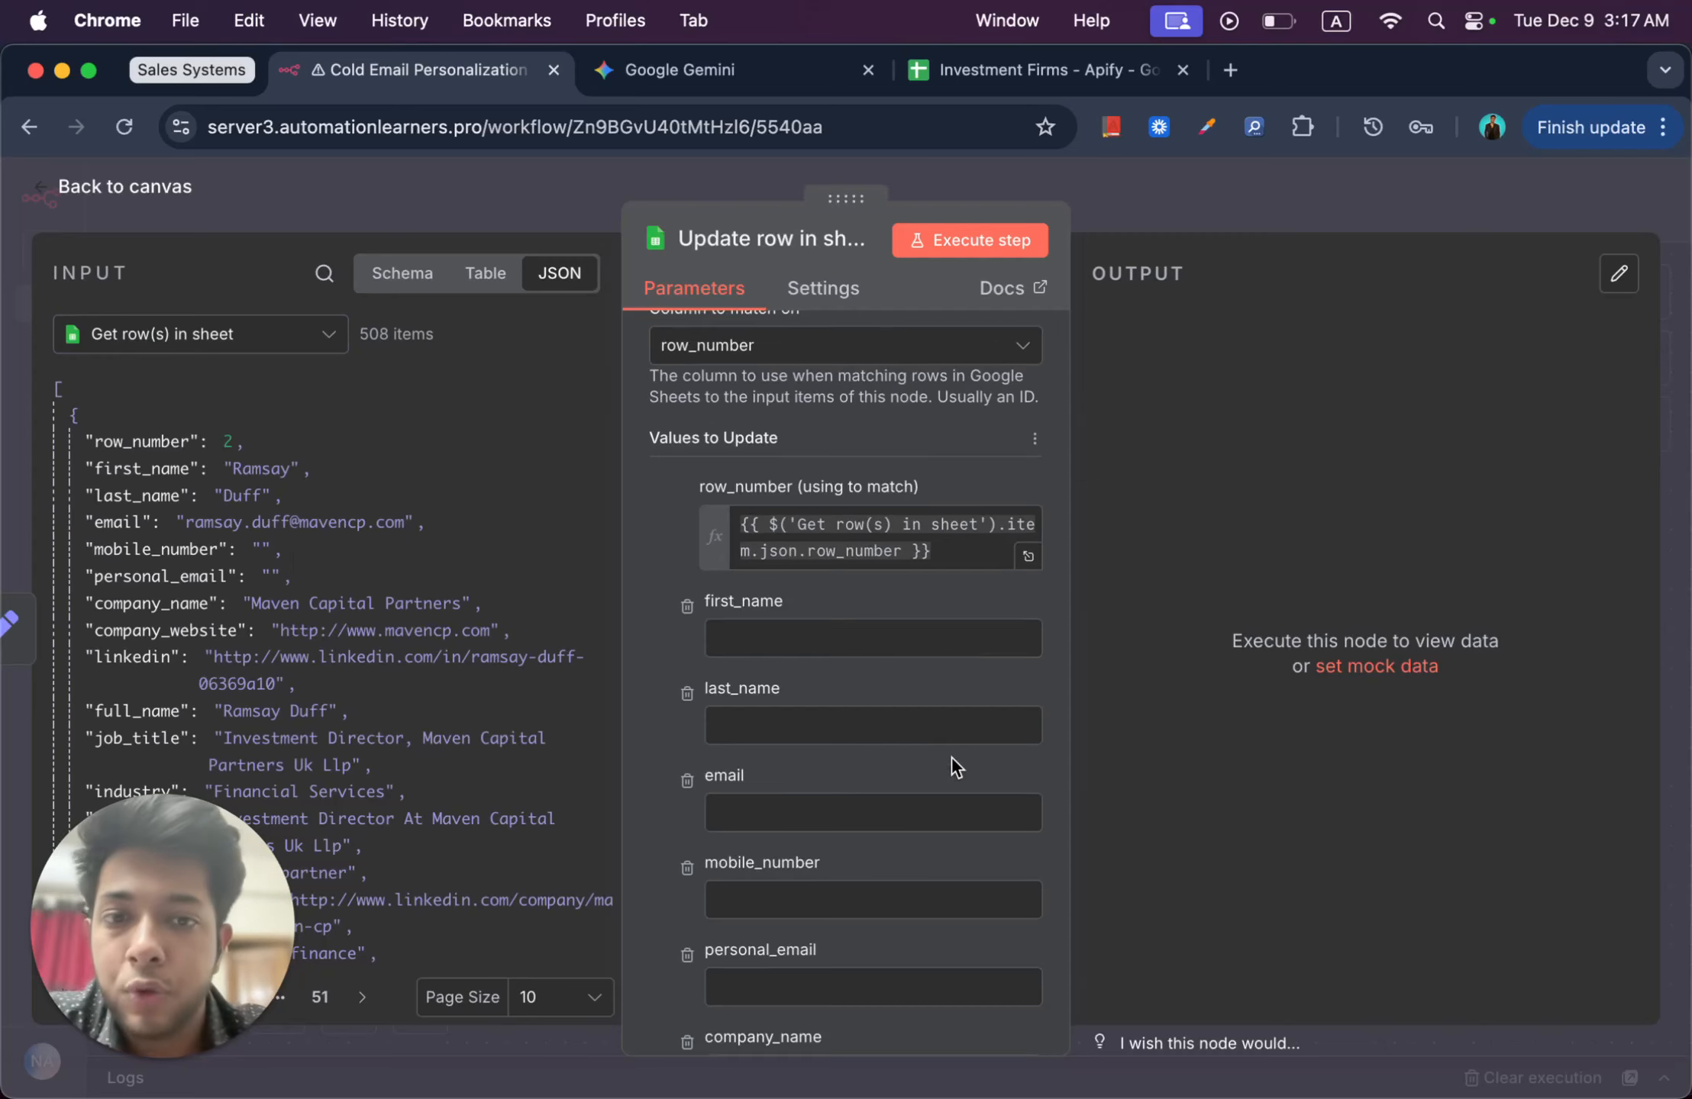
Step: Review the Values to Update columns from row_number down to the Personalisation mapping in the Update row in sheet node
scroll(952, 758, "down", 5)
scroll(951, 759, "down", 1)
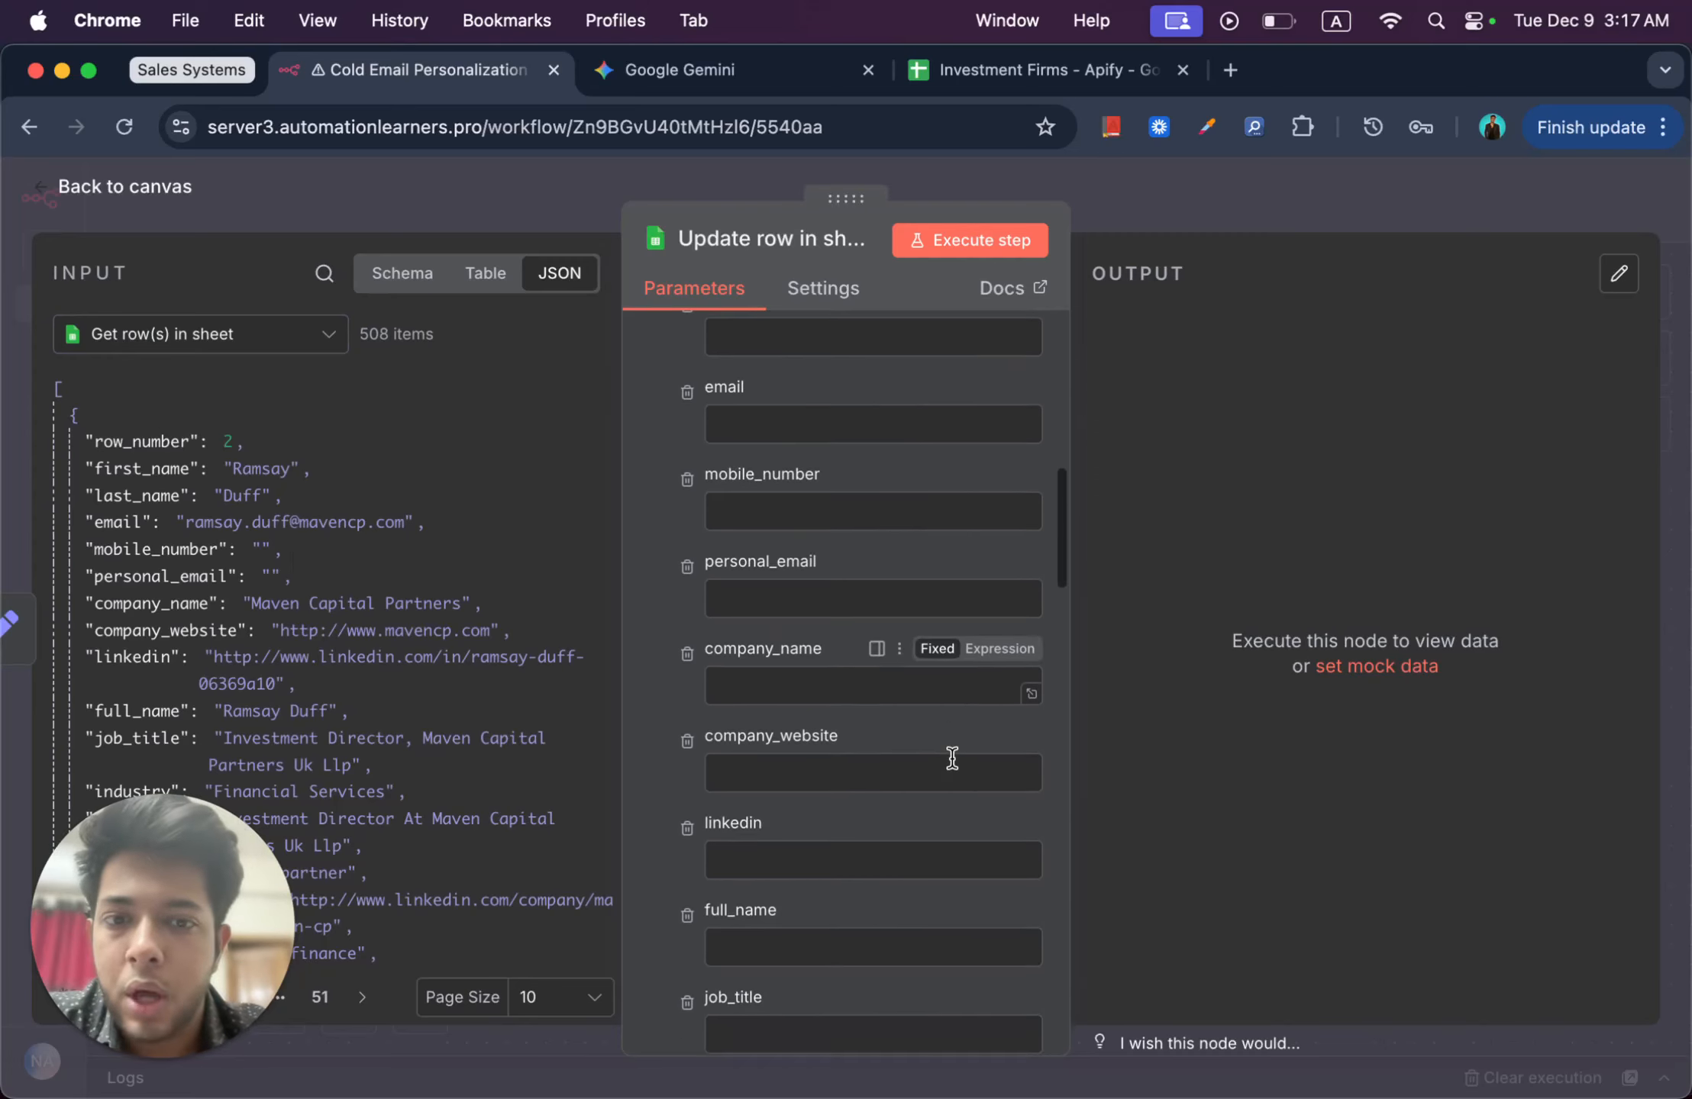
scroll(952, 758, "down", 7)
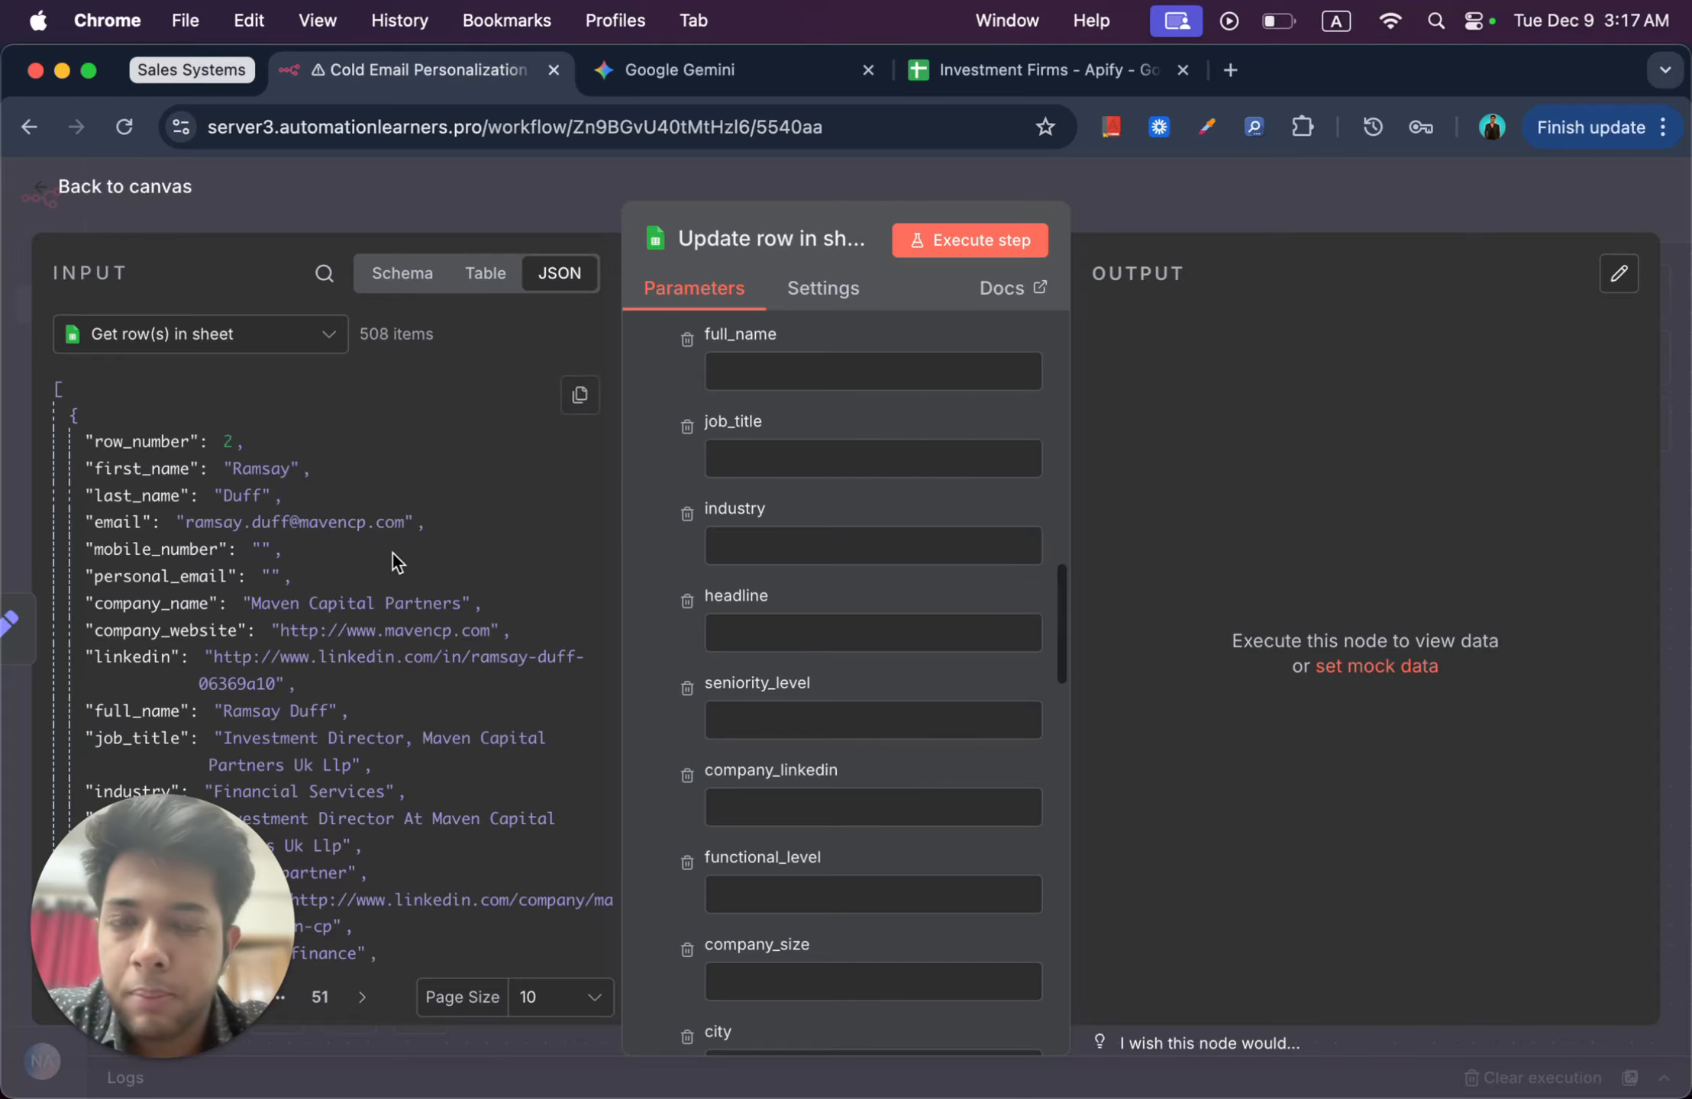
scroll(855, 862, "down", 4)
scroll(855, 862, "down", 20)
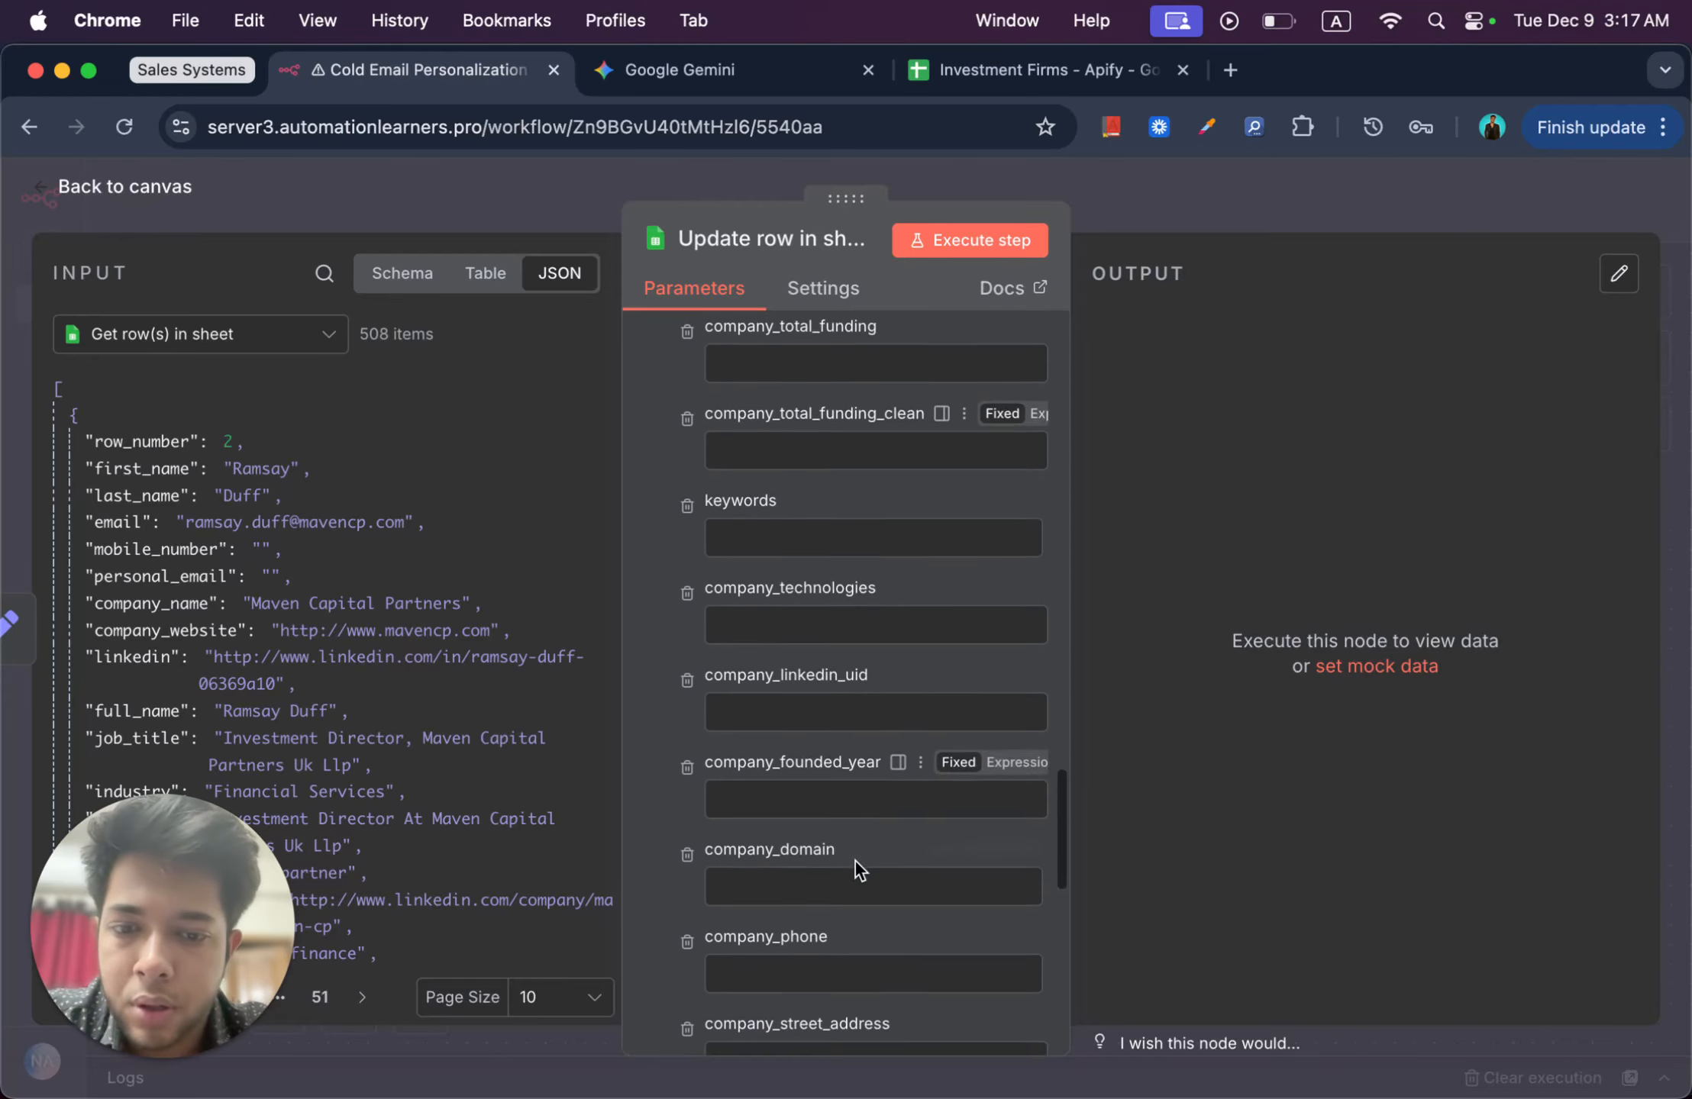
scroll(855, 861, "down", 5)
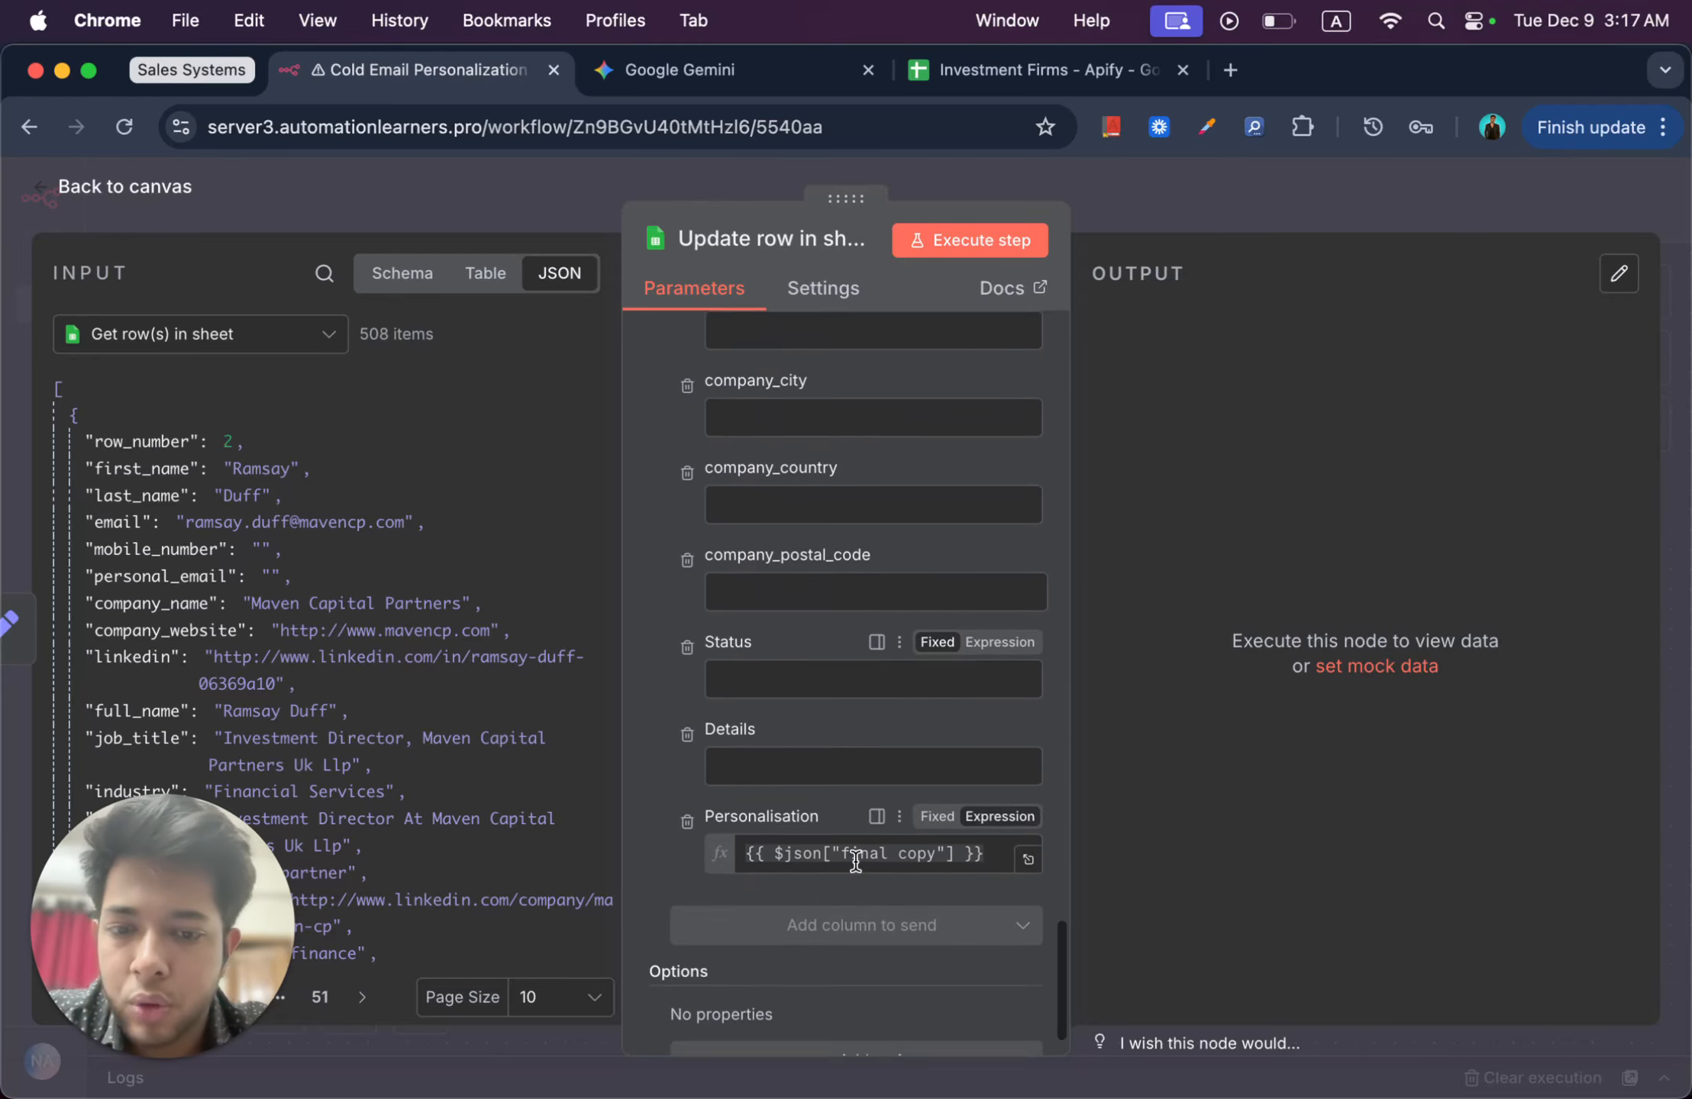
scroll(995, 822, "down", 3)
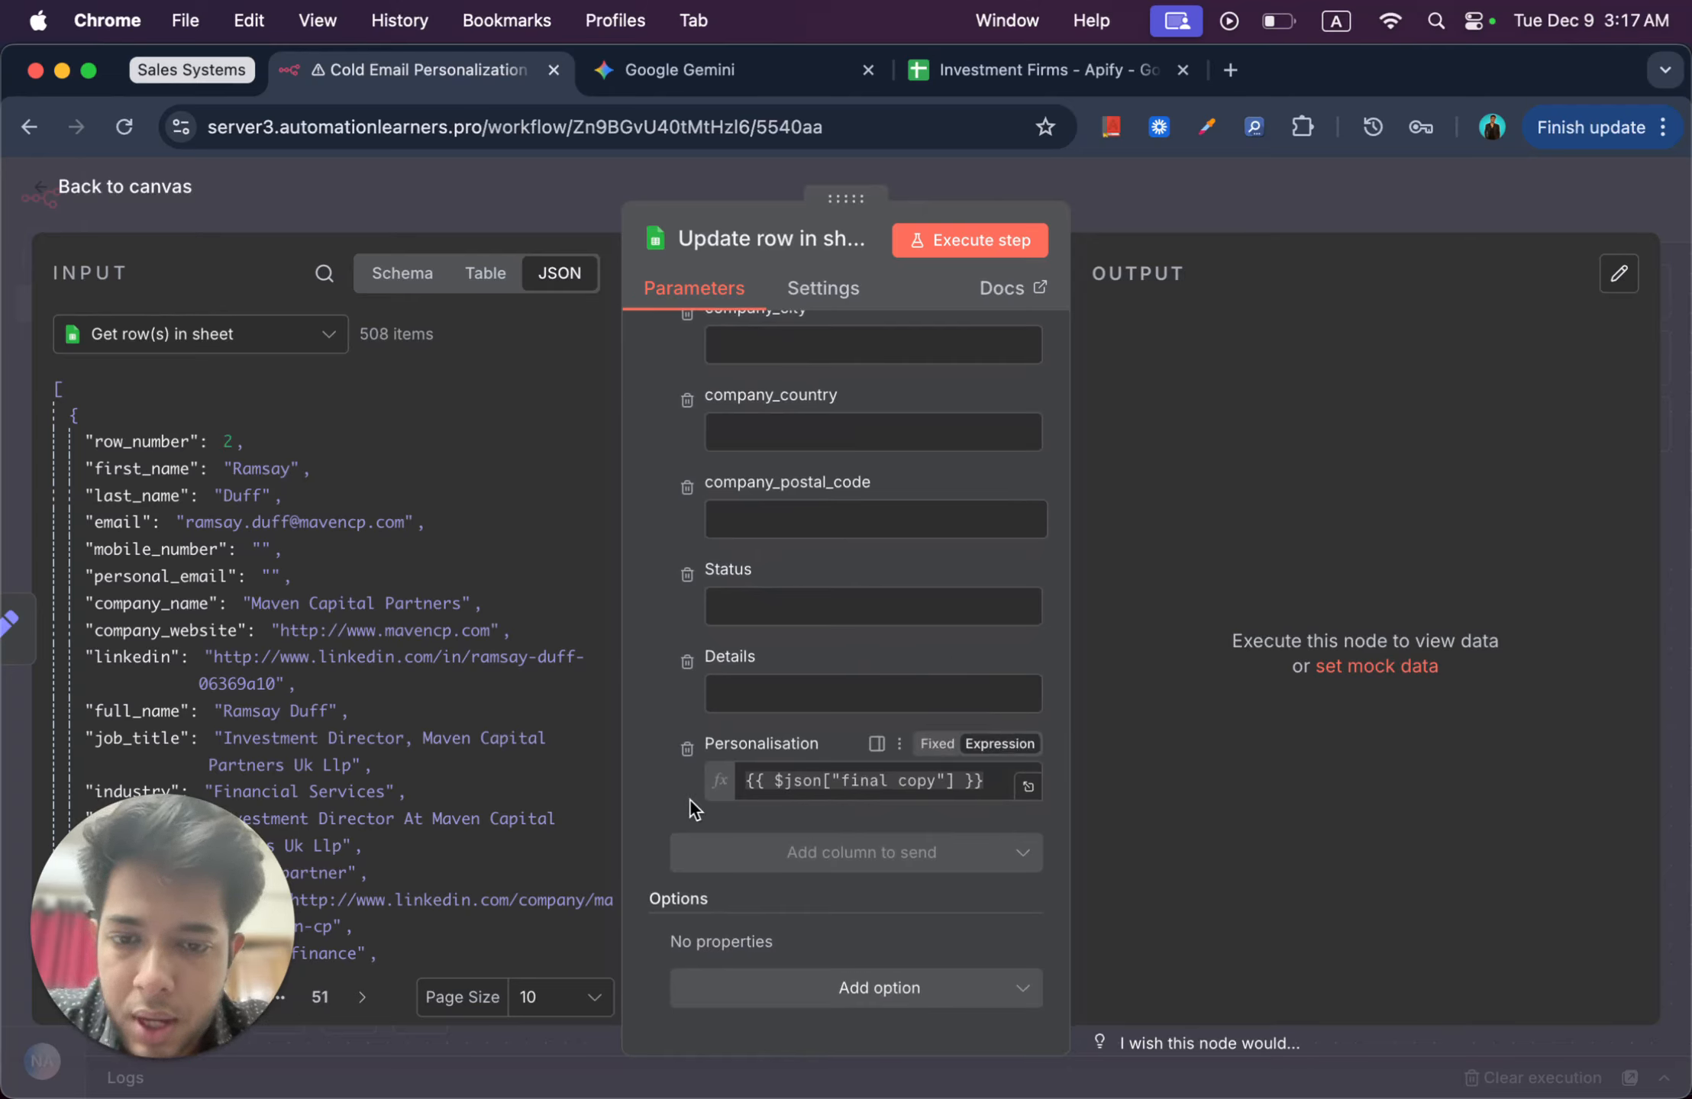
Step: Switch the node's input data source to Edit Fields, then return to the canvas
left_click(188, 336)
left_click(143, 401)
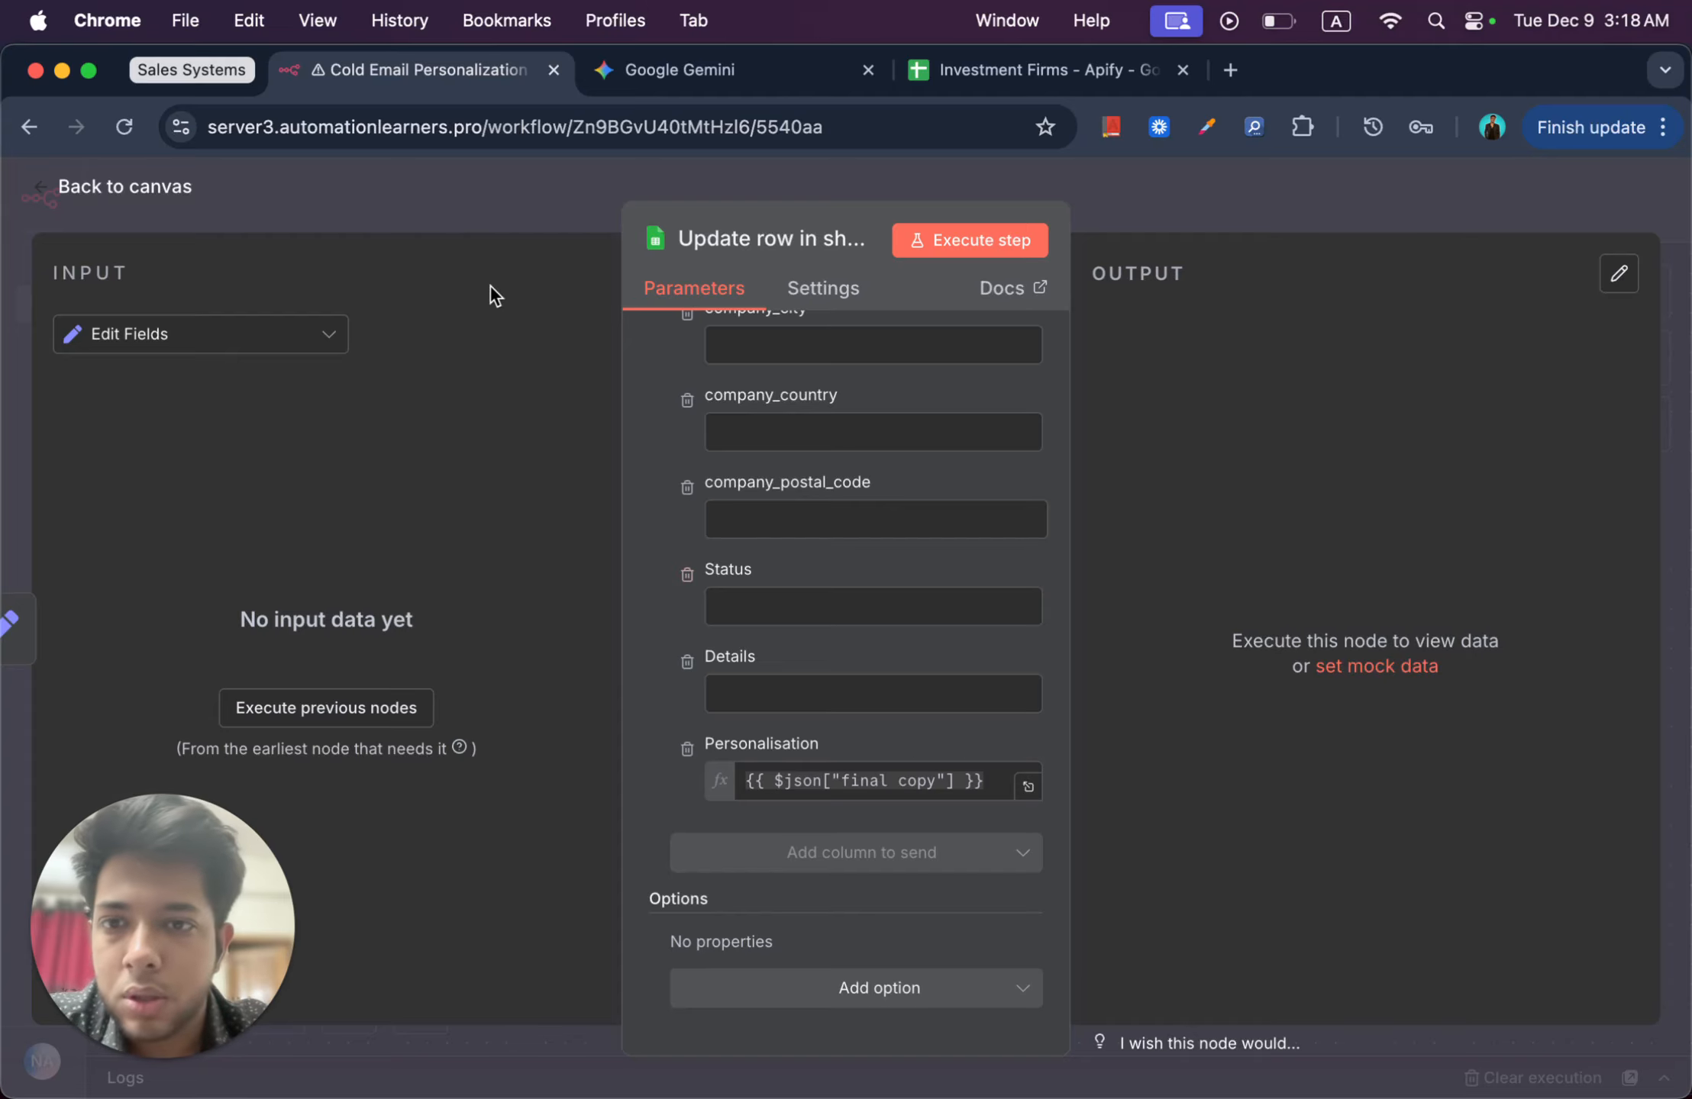
left_click(500, 200)
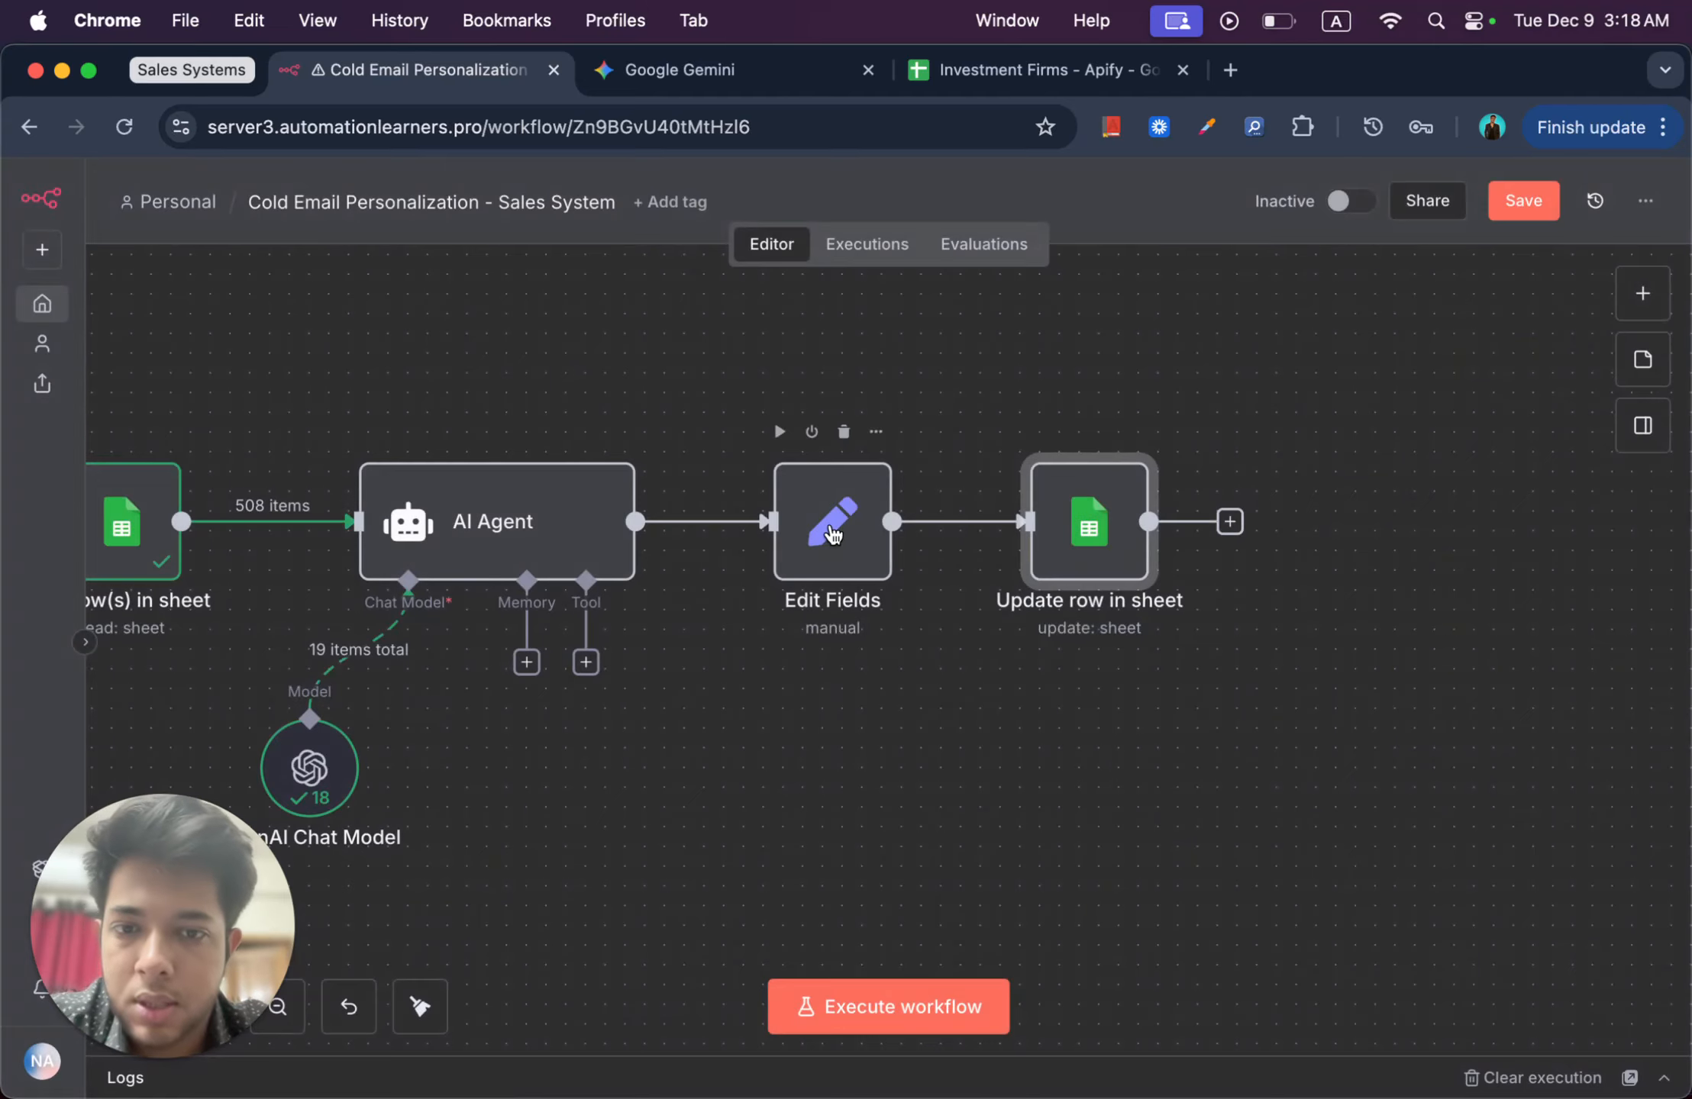
Step: Reopen the Update row in sheet node, check its settings and the Personalisation expression, then close it
left_click(832, 534)
double_click(1087, 526)
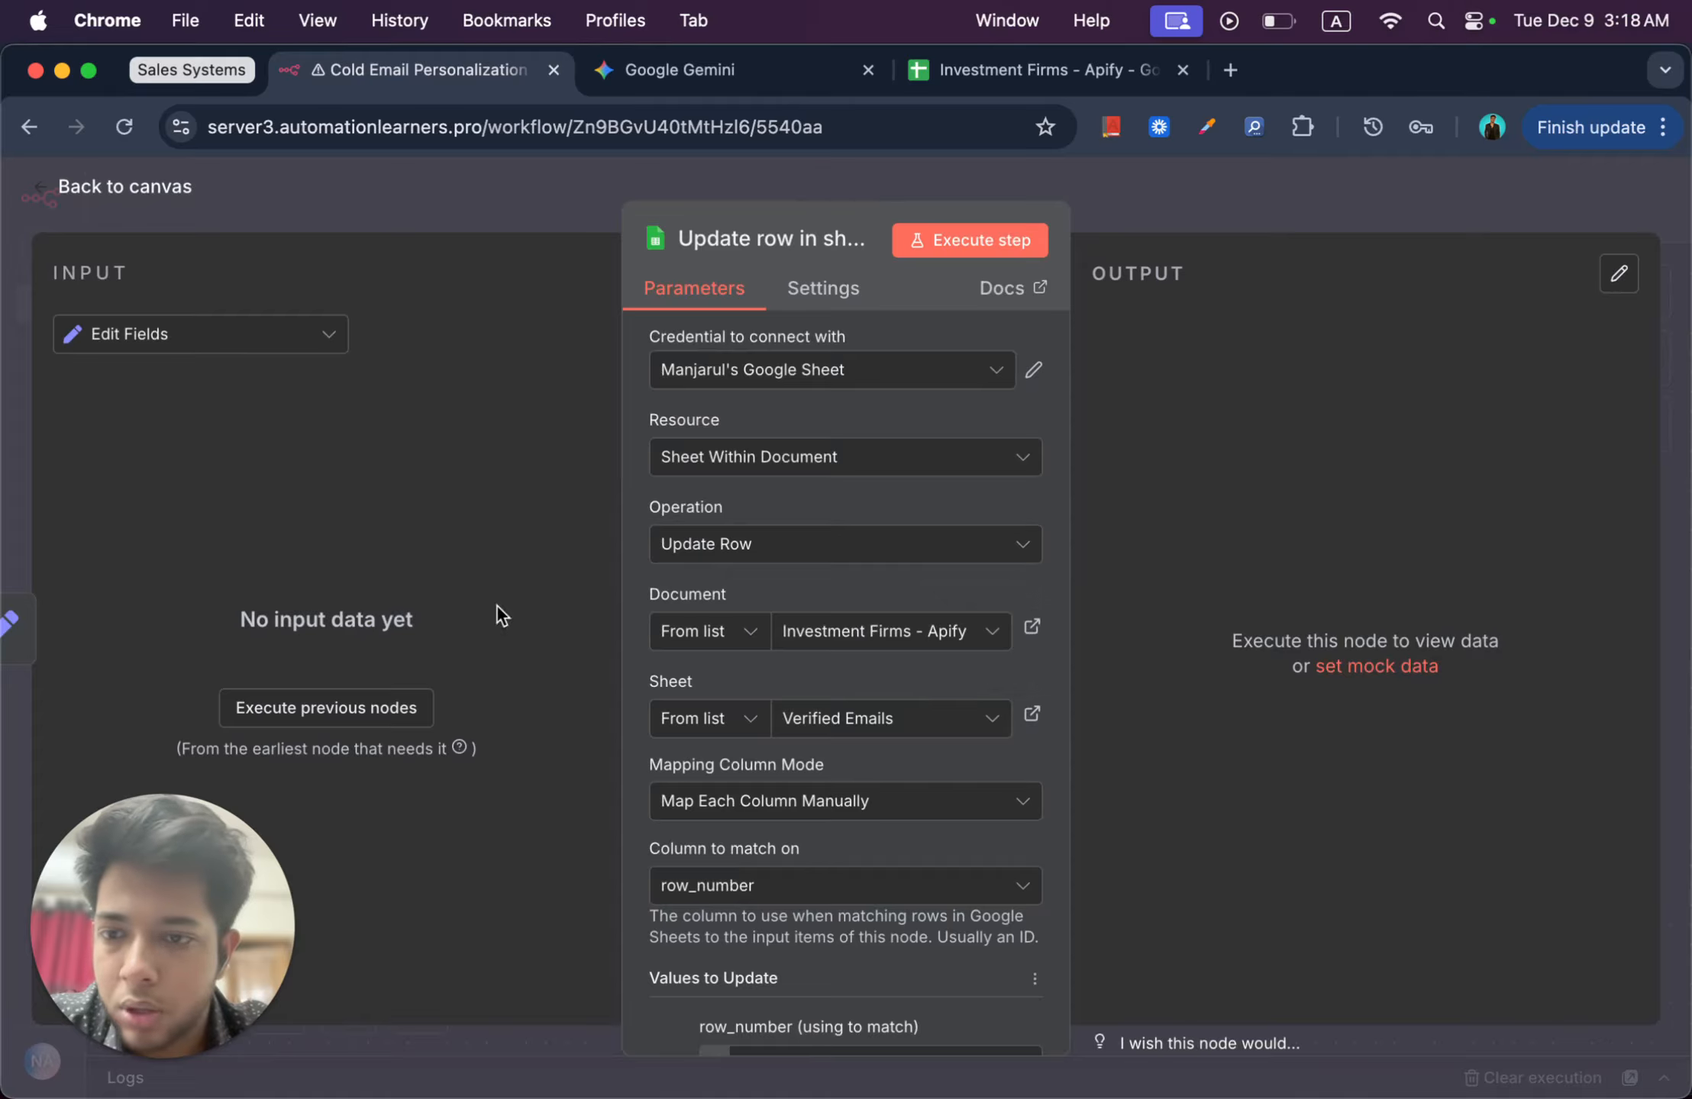
scroll(805, 960, "down", 20)
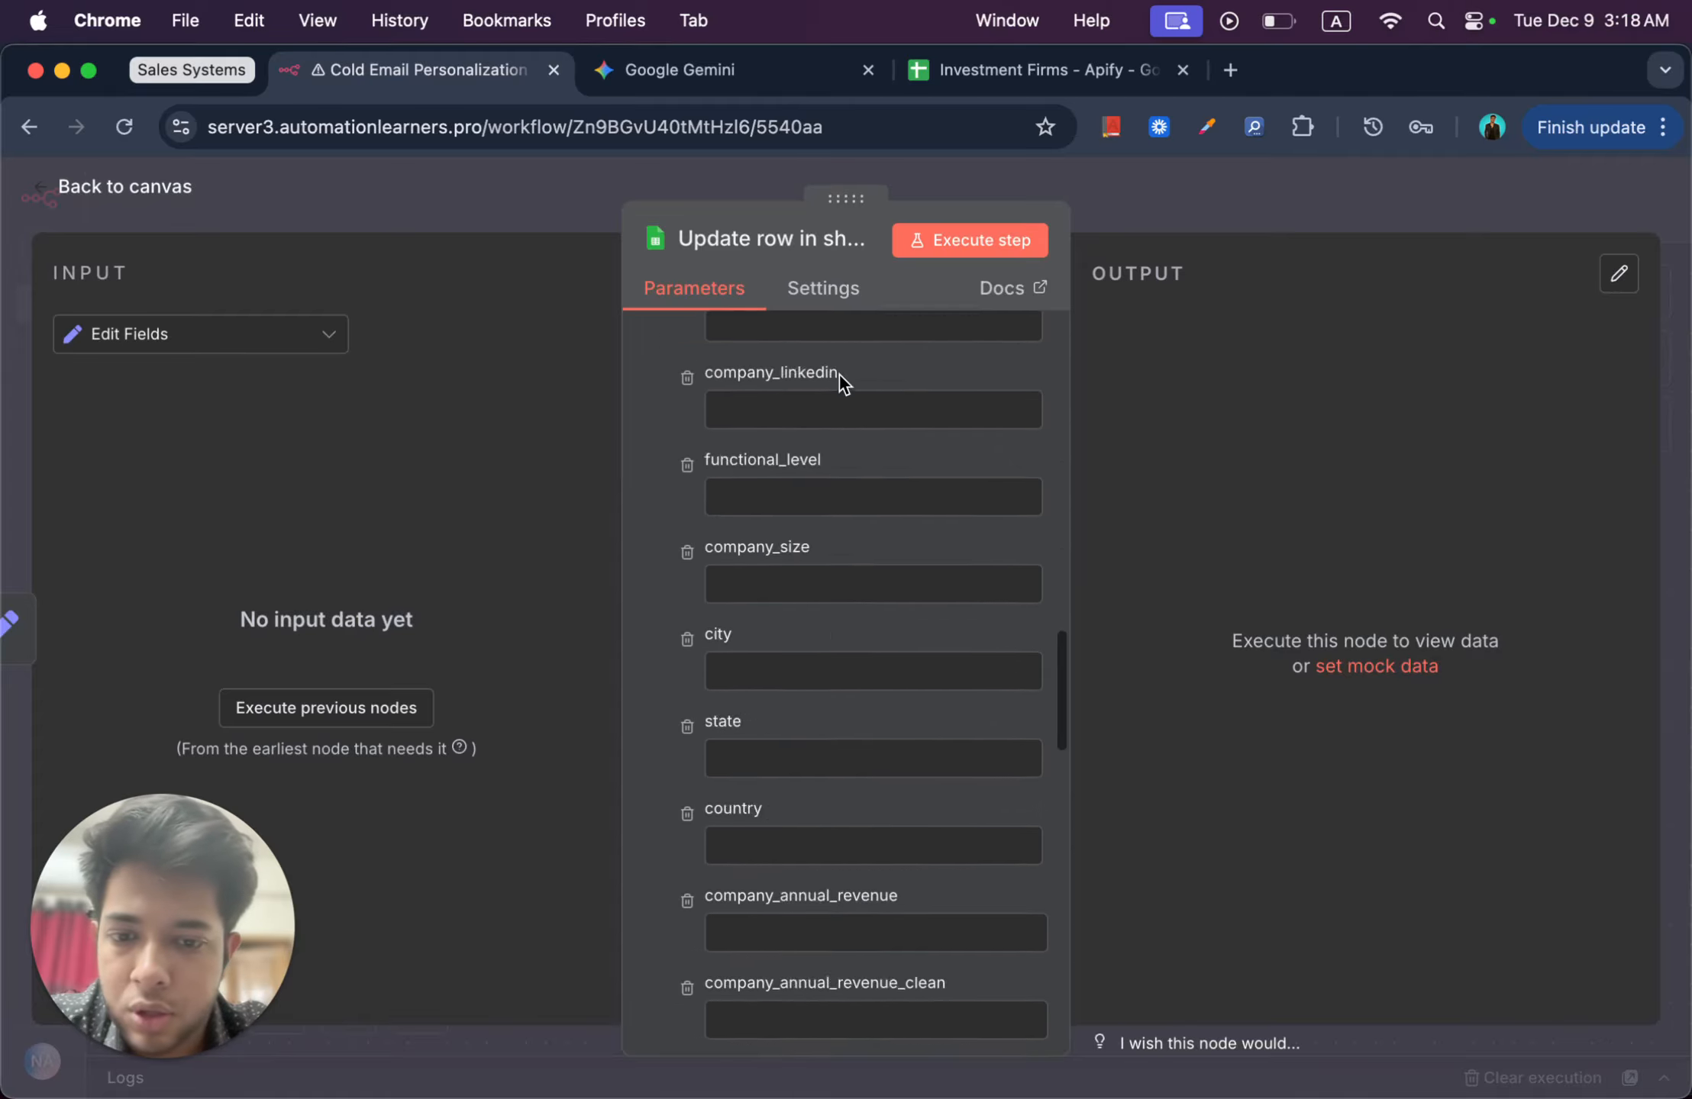
scroll(935, 800, "down", 10)
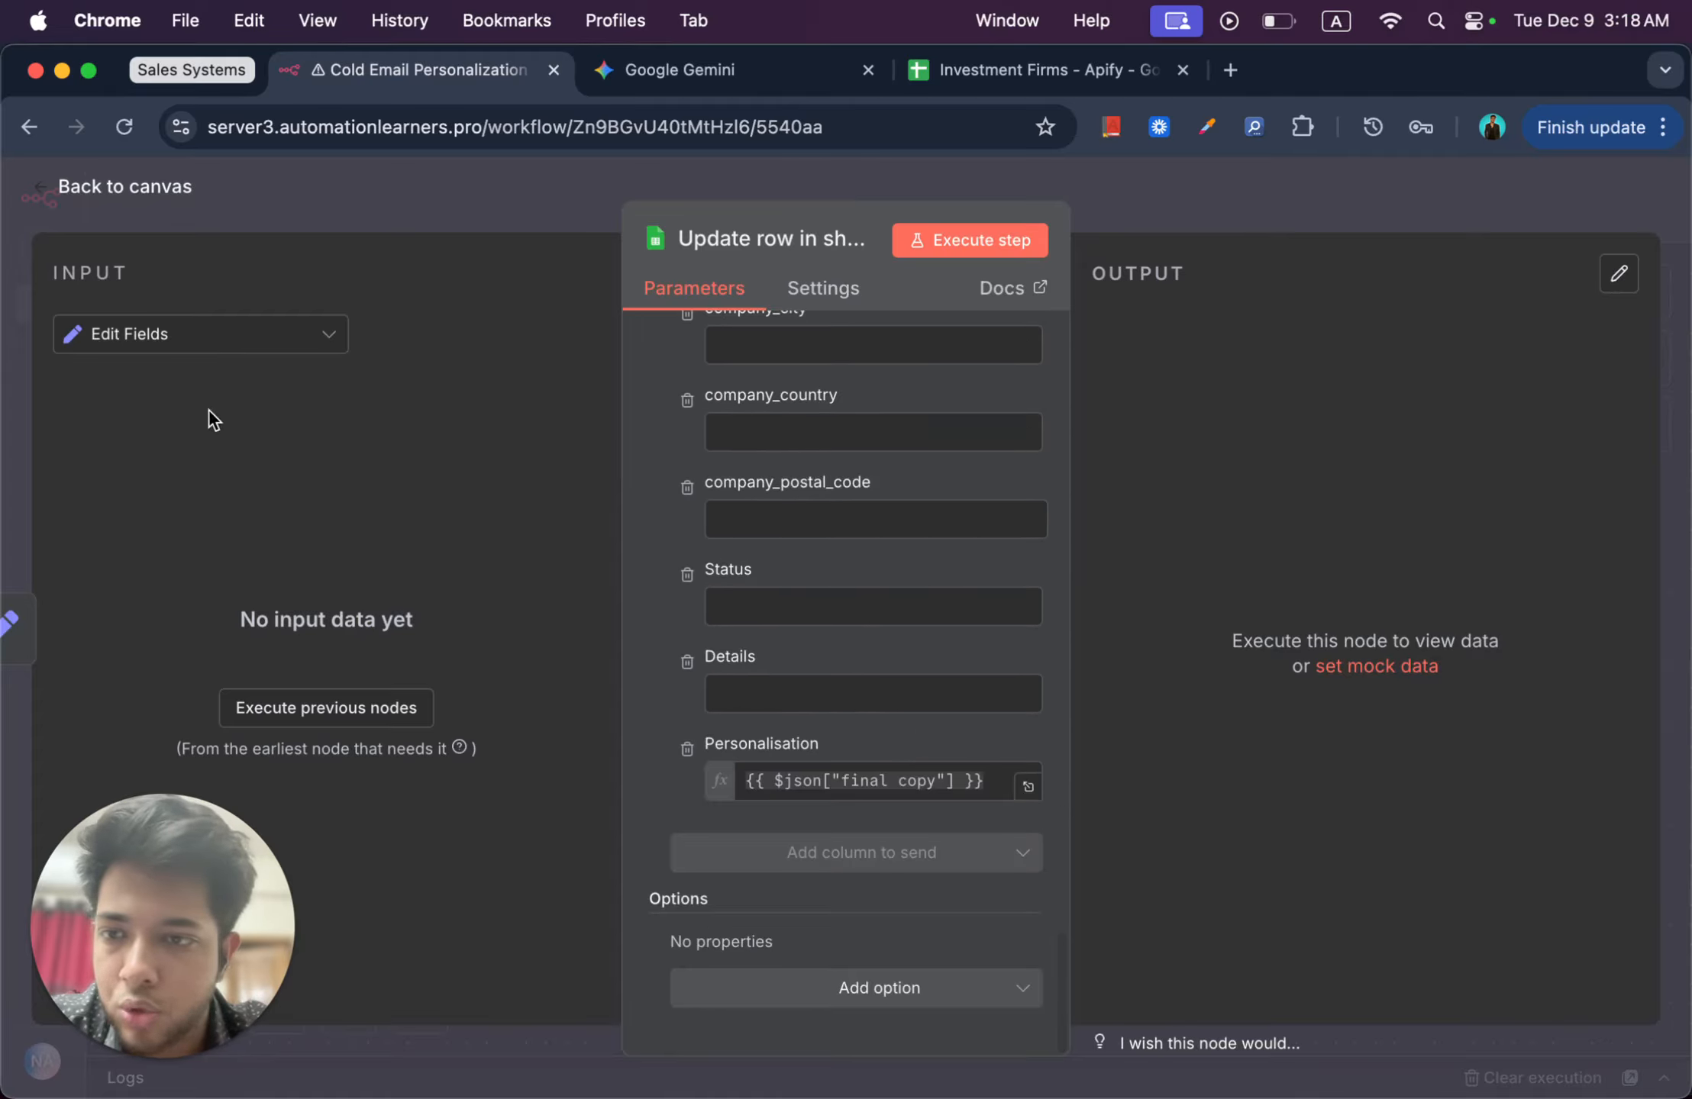
left_click(1227, 179)
Step: Execute the whole workflow and stop the execution while the AI Agent is processing the sheet rows
left_click(900, 1019)
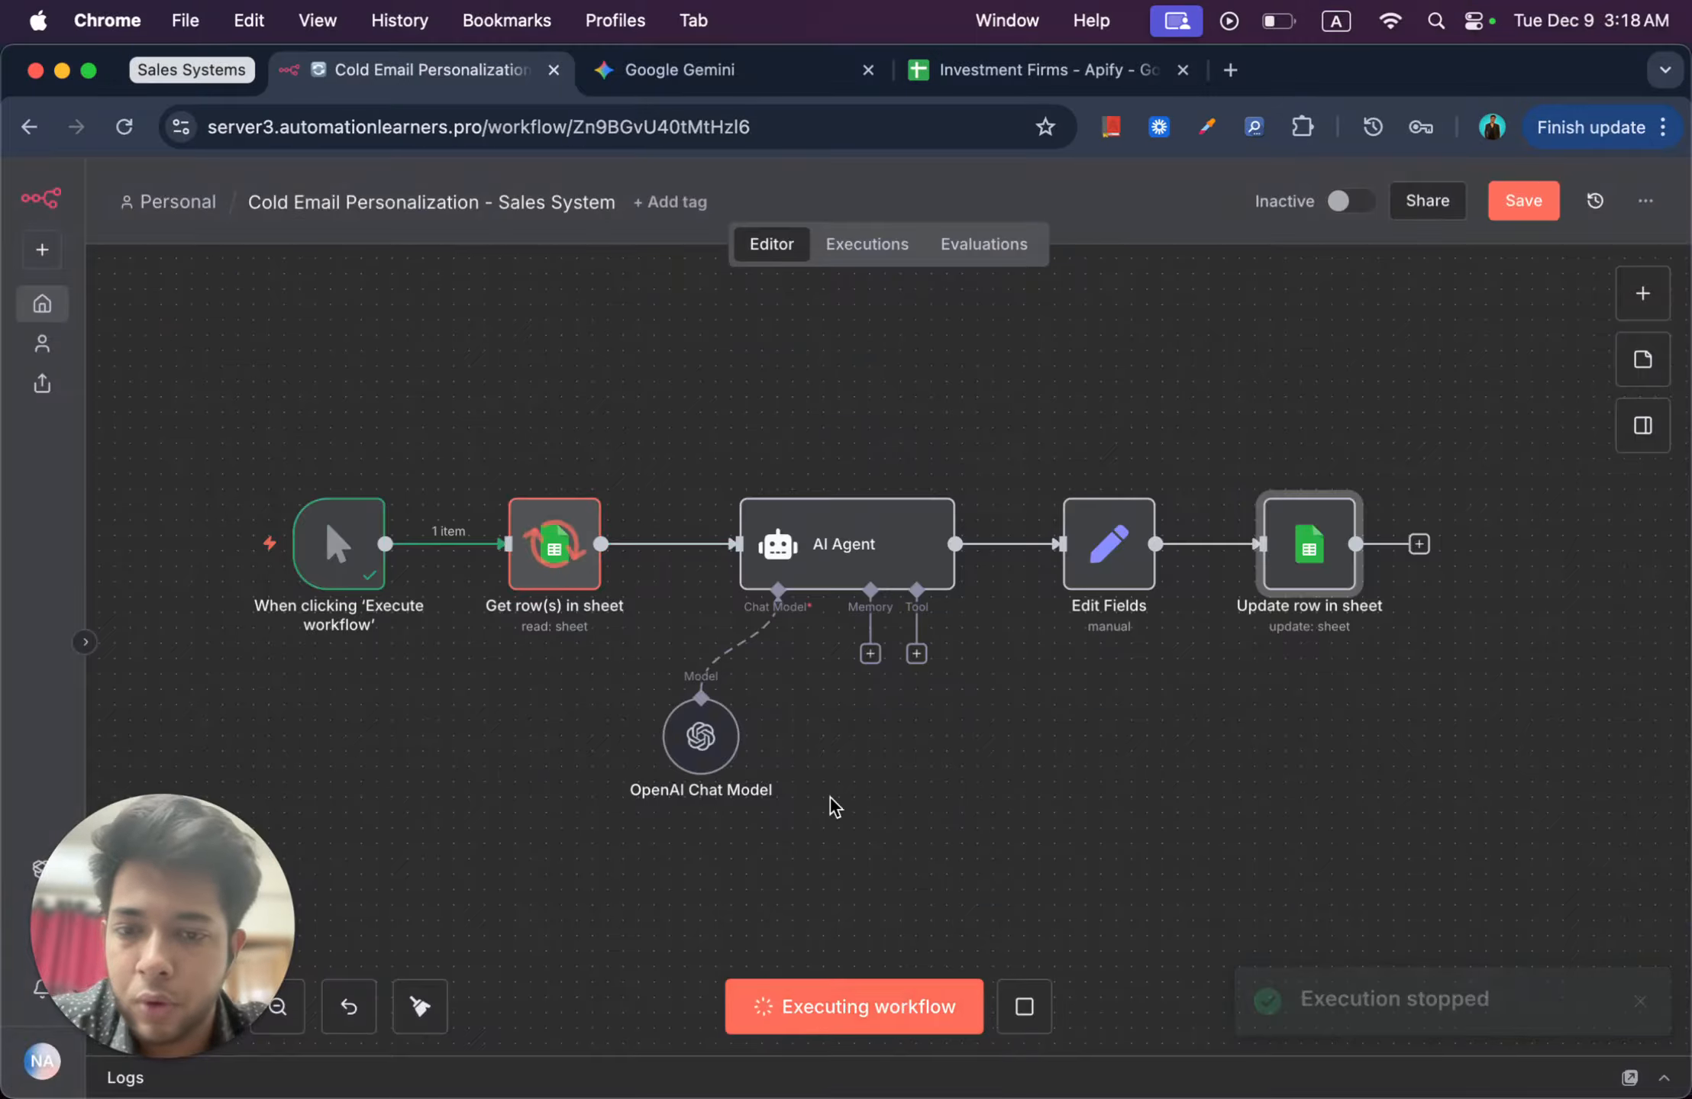
scroll(951, 716, "left", 1)
scroll(951, 716, "down", 1)
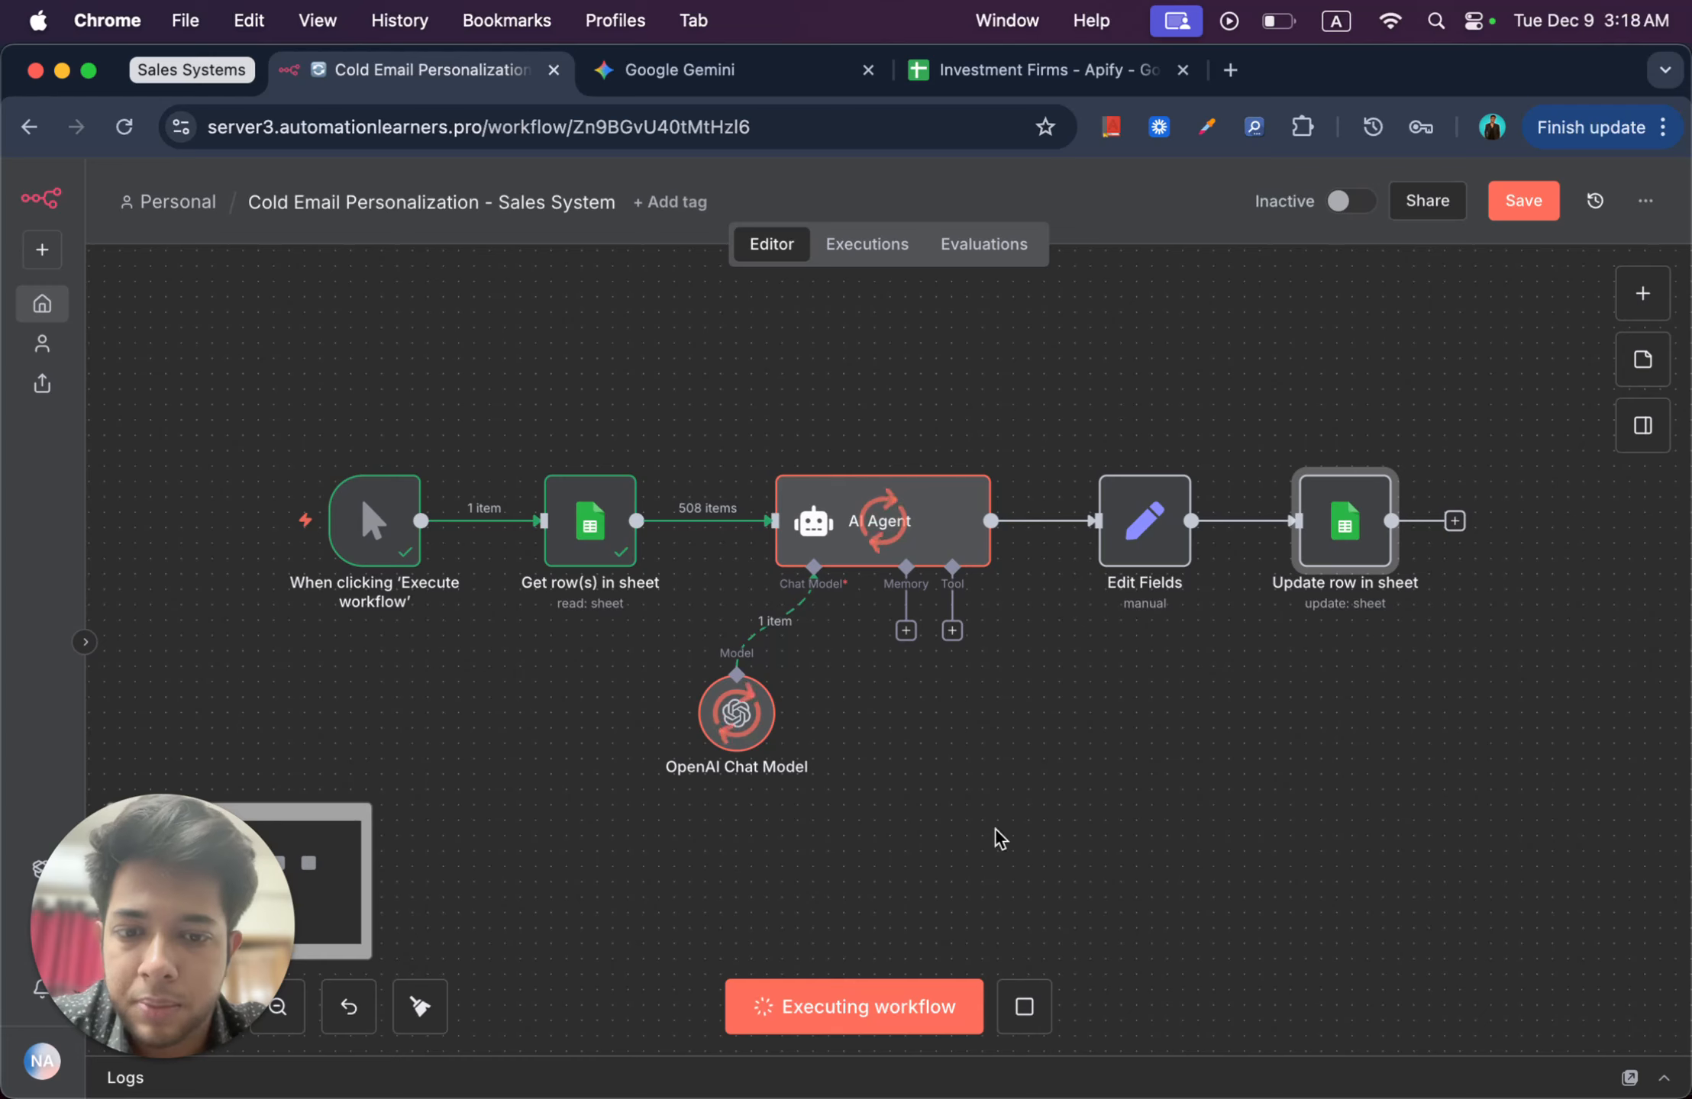
left_click(1032, 1003)
scroll(1061, 797, "right", 1)
scroll(1061, 797, "up", 1)
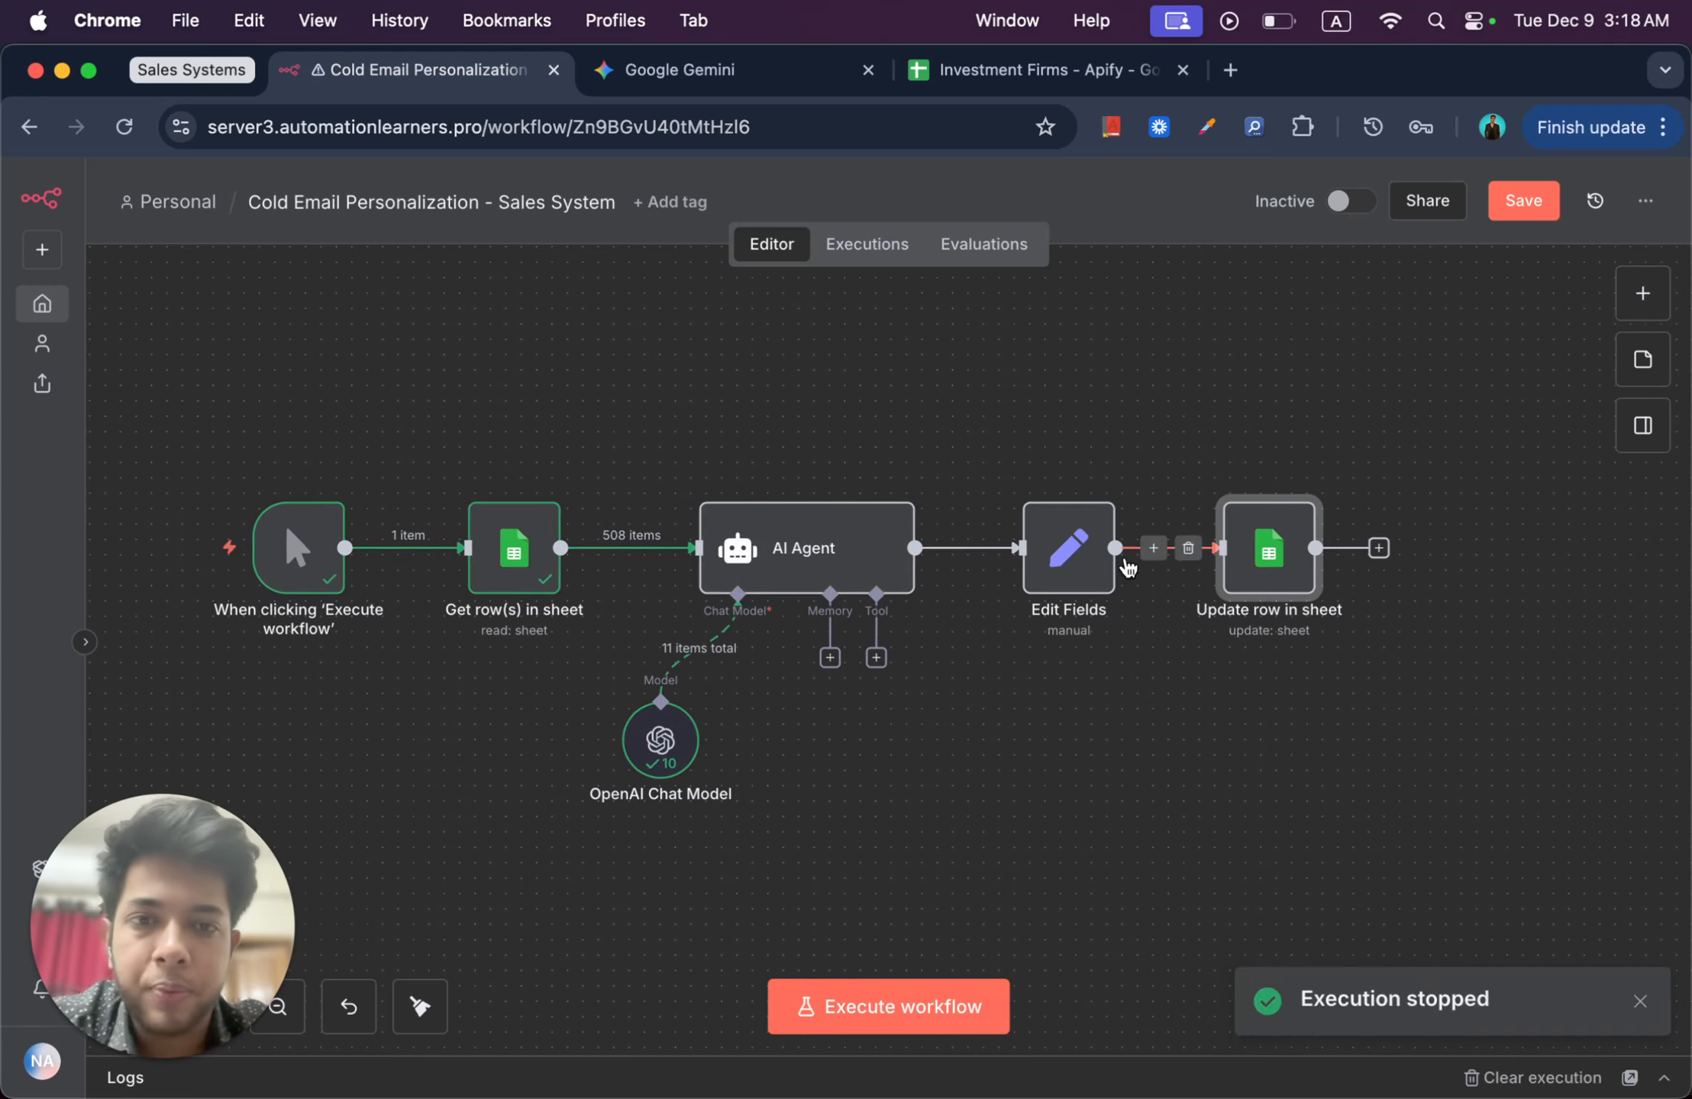
Step: Look through the lead rows on the Verified Emails sheet of Investment Firms - Apify, then return to the n8n workflow
left_click(971, 77)
scroll(849, 550, "down", 10)
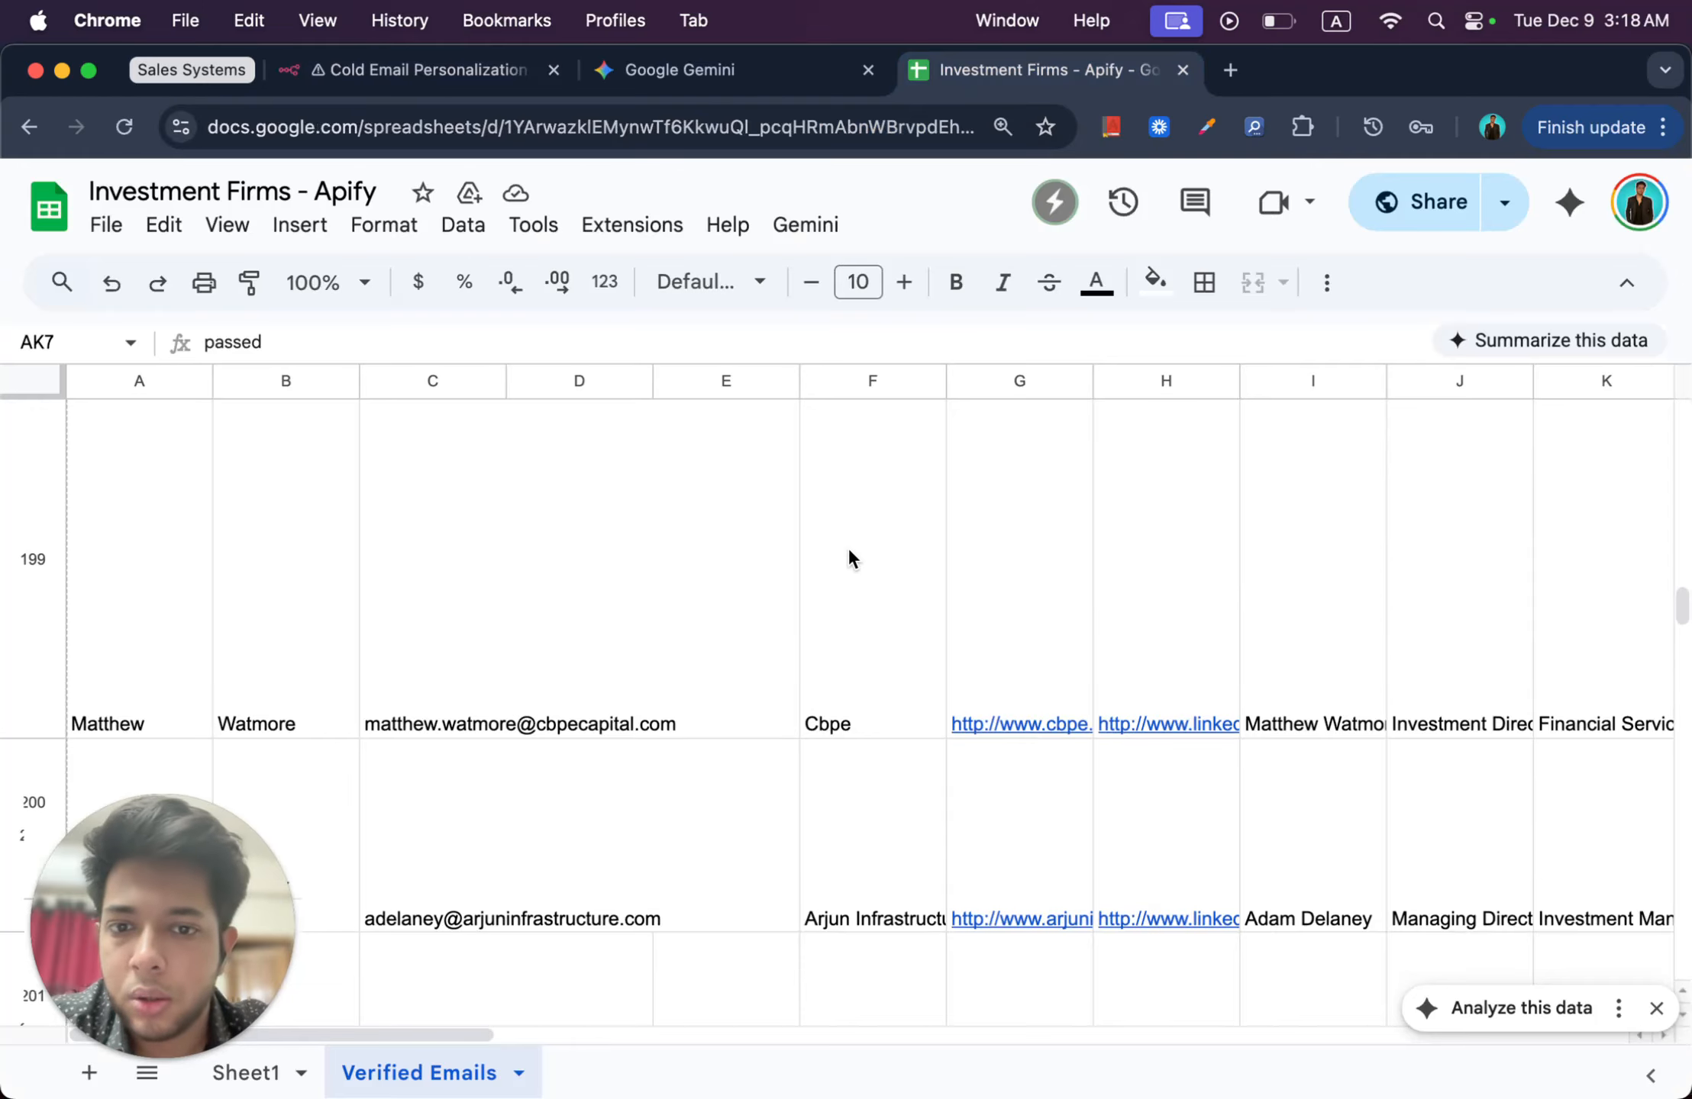
scroll(848, 550, "down", 5)
left_click(418, 70)
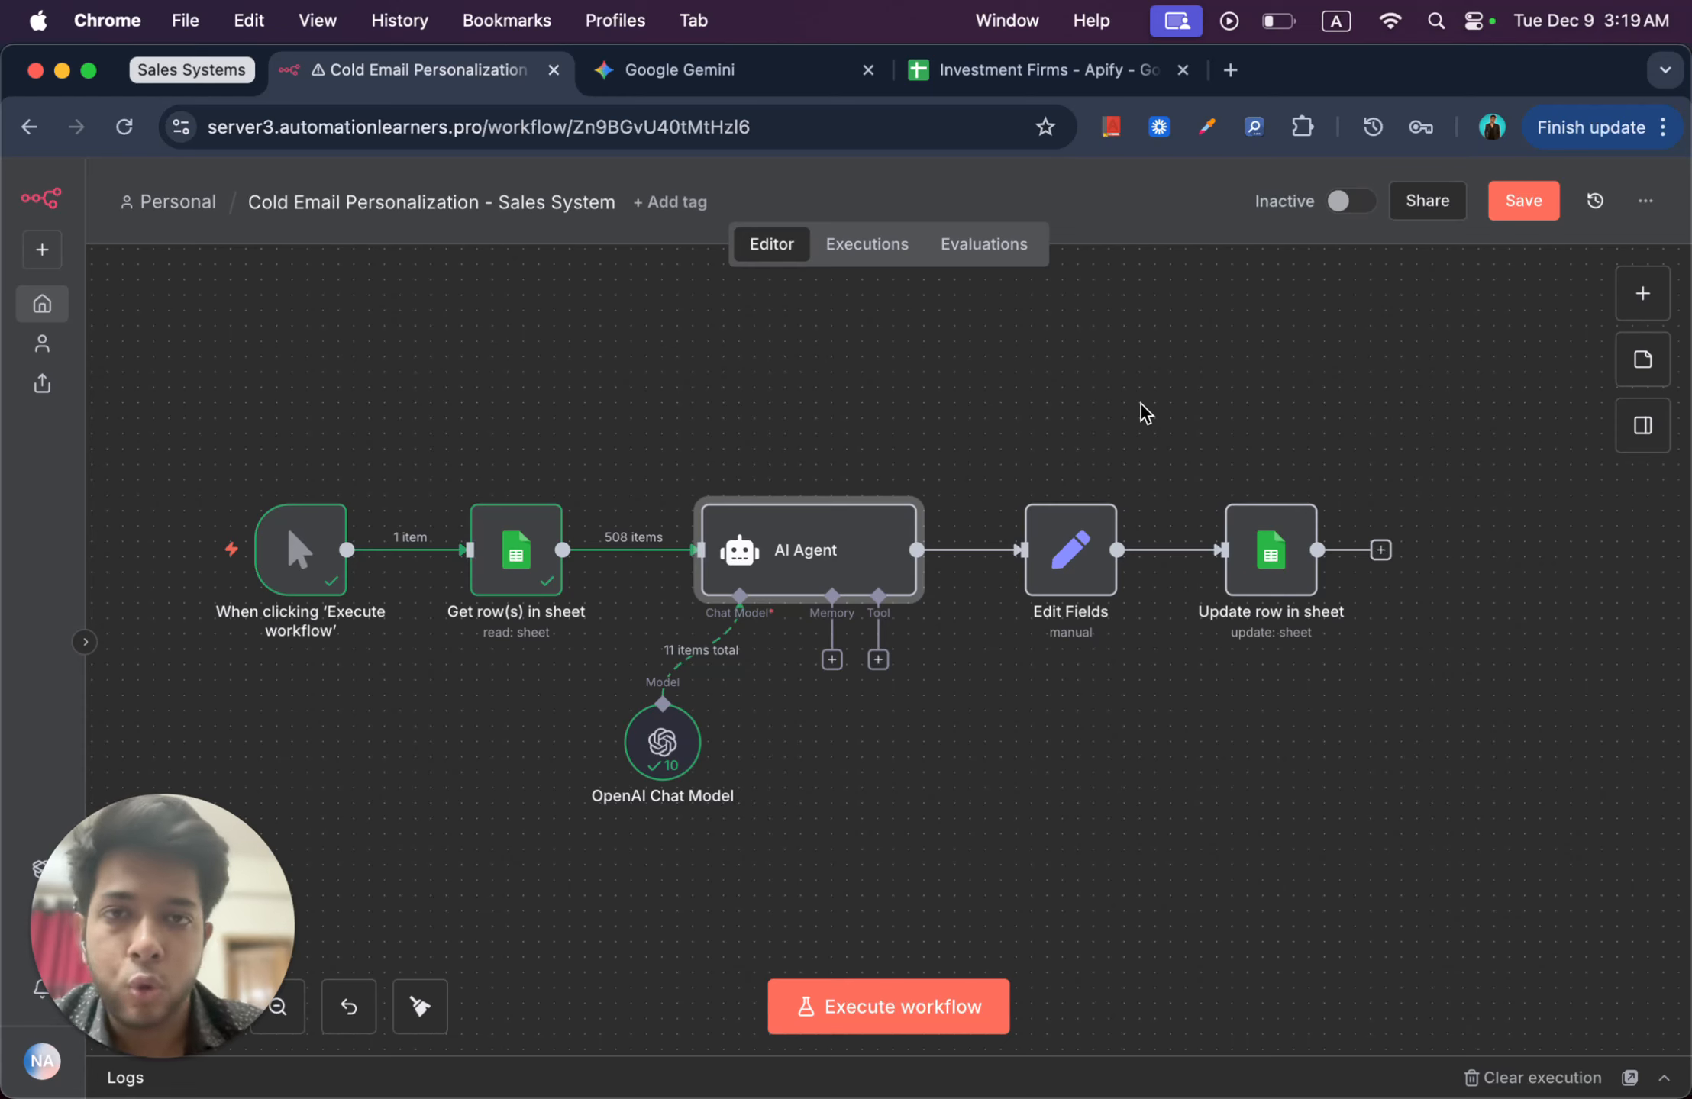
scroll(1140, 405, "left", 3)
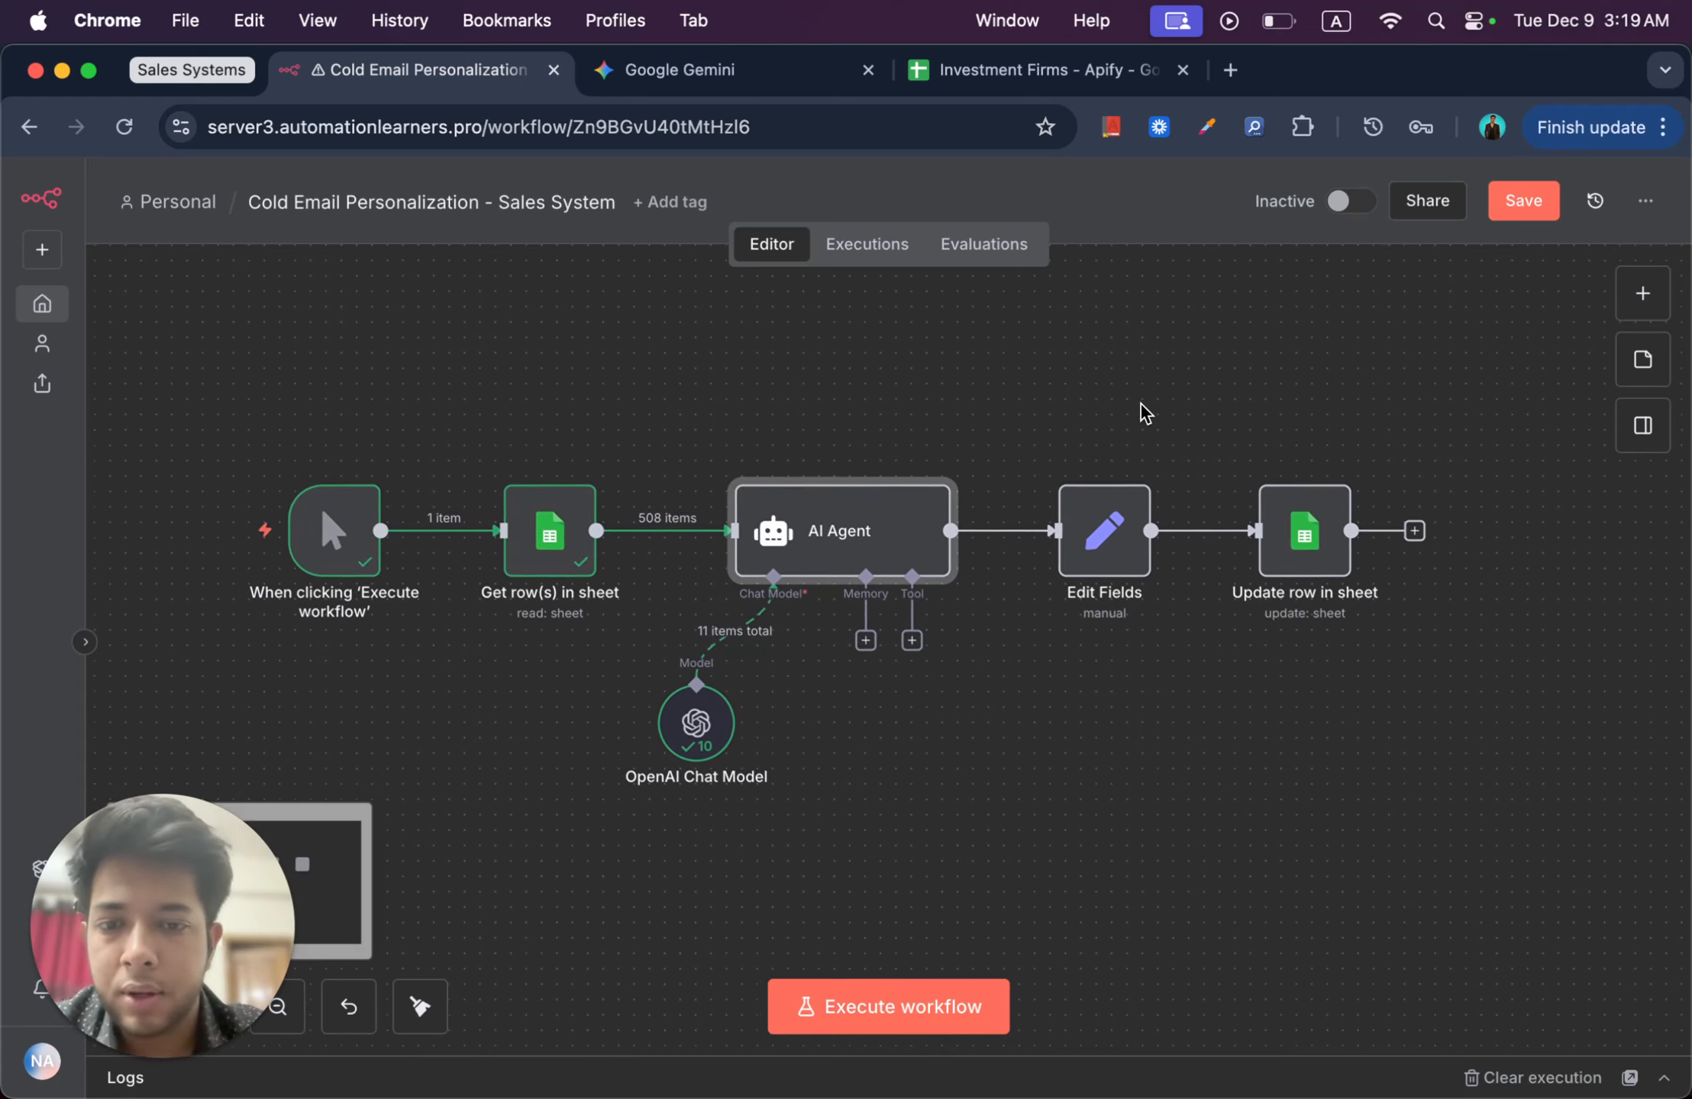
scroll(1140, 405, "left", 2)
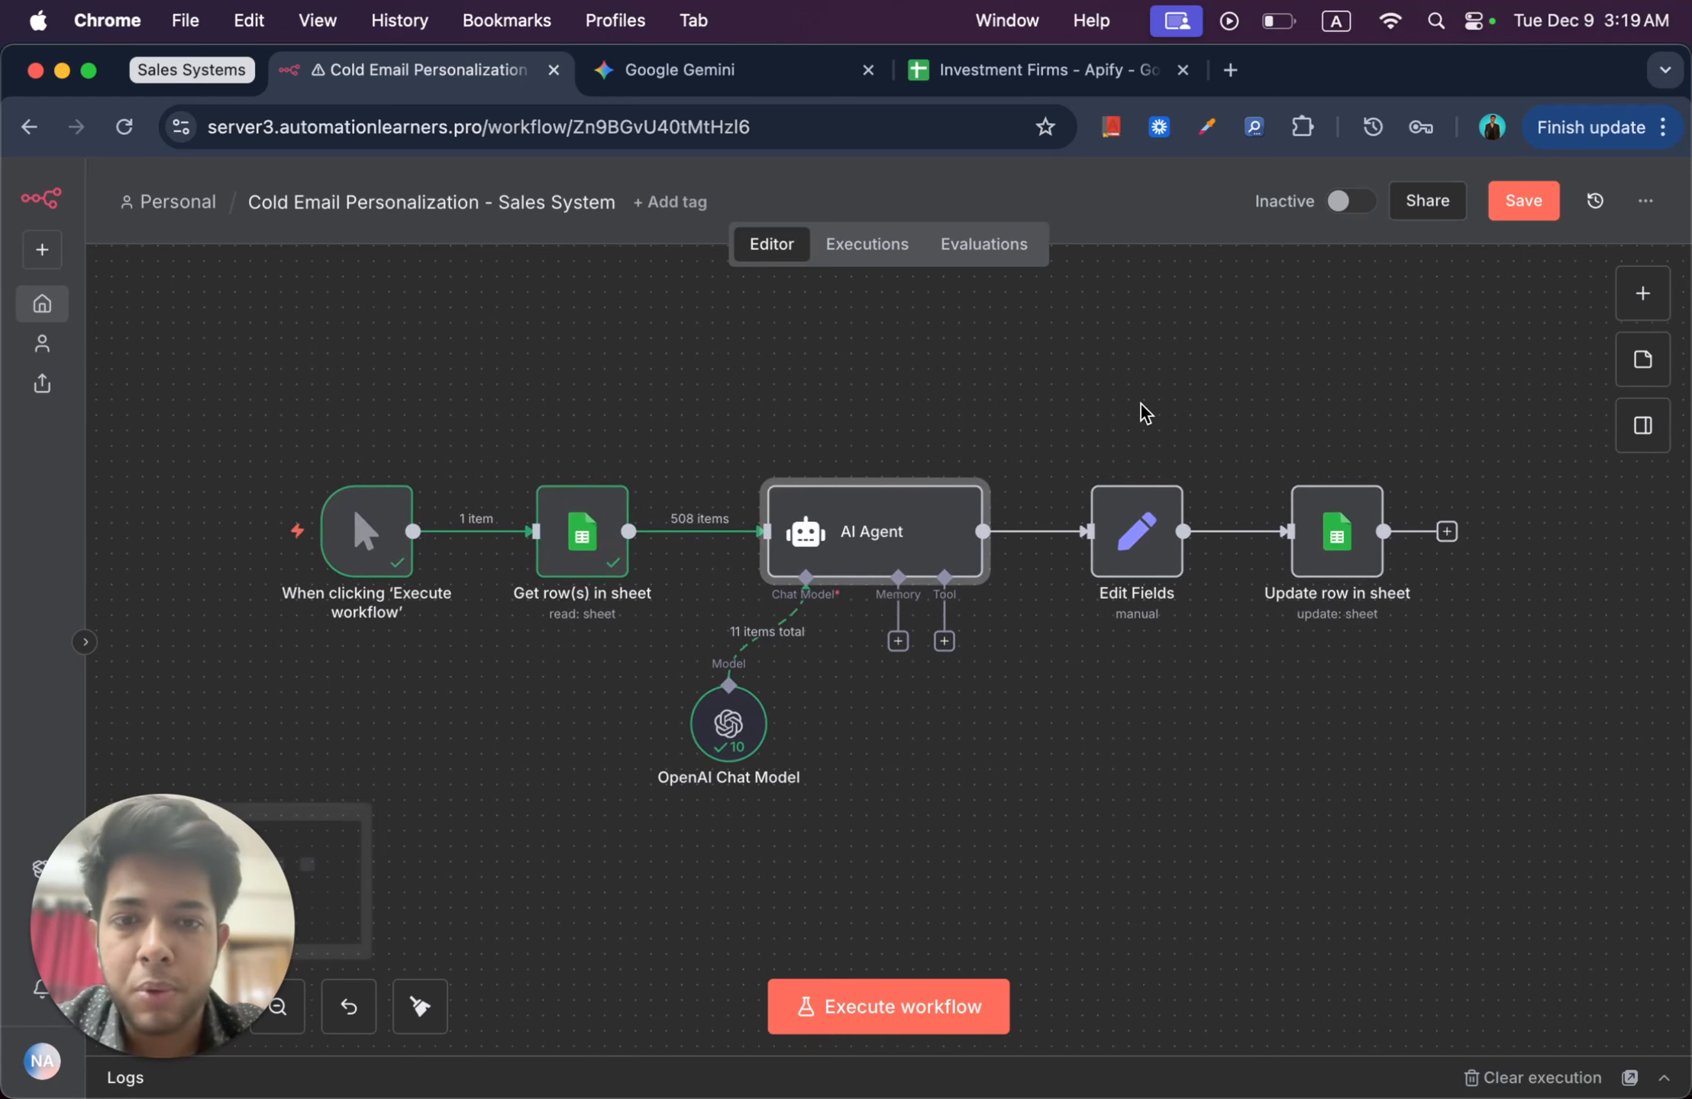
scroll(1142, 412, "up", 3)
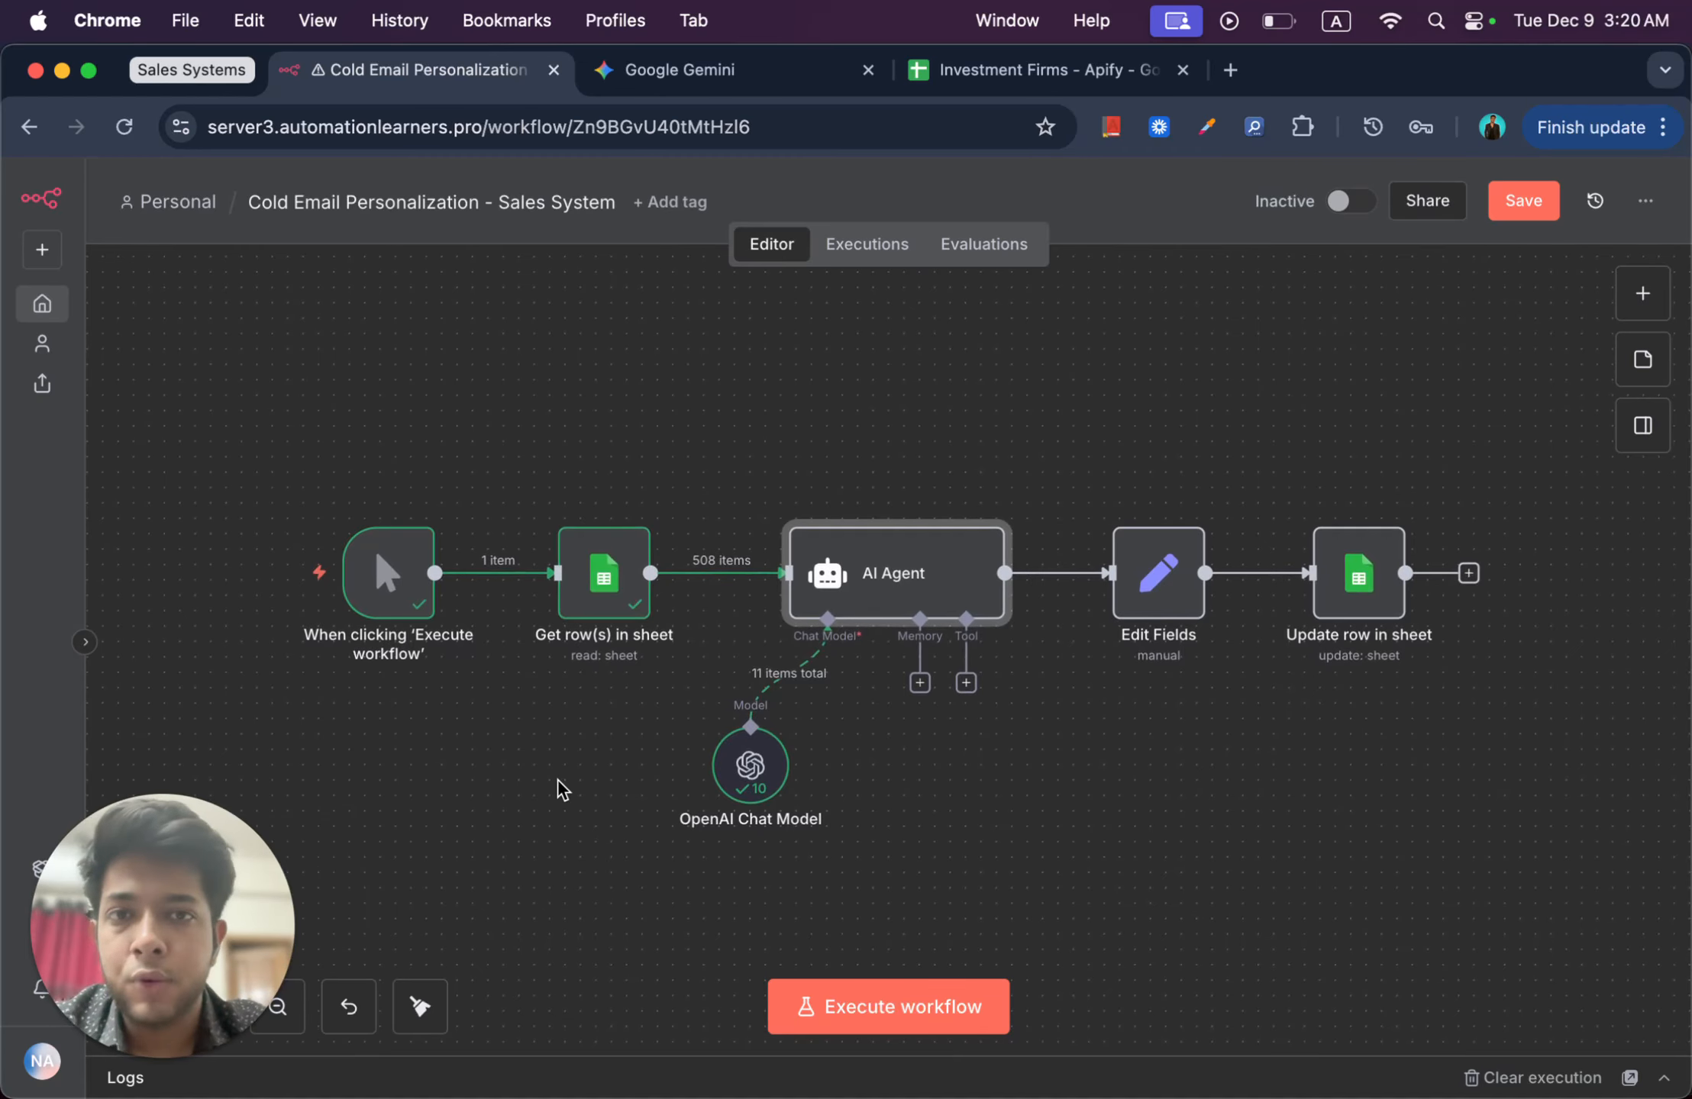
scroll(561, 790, "up", 1)
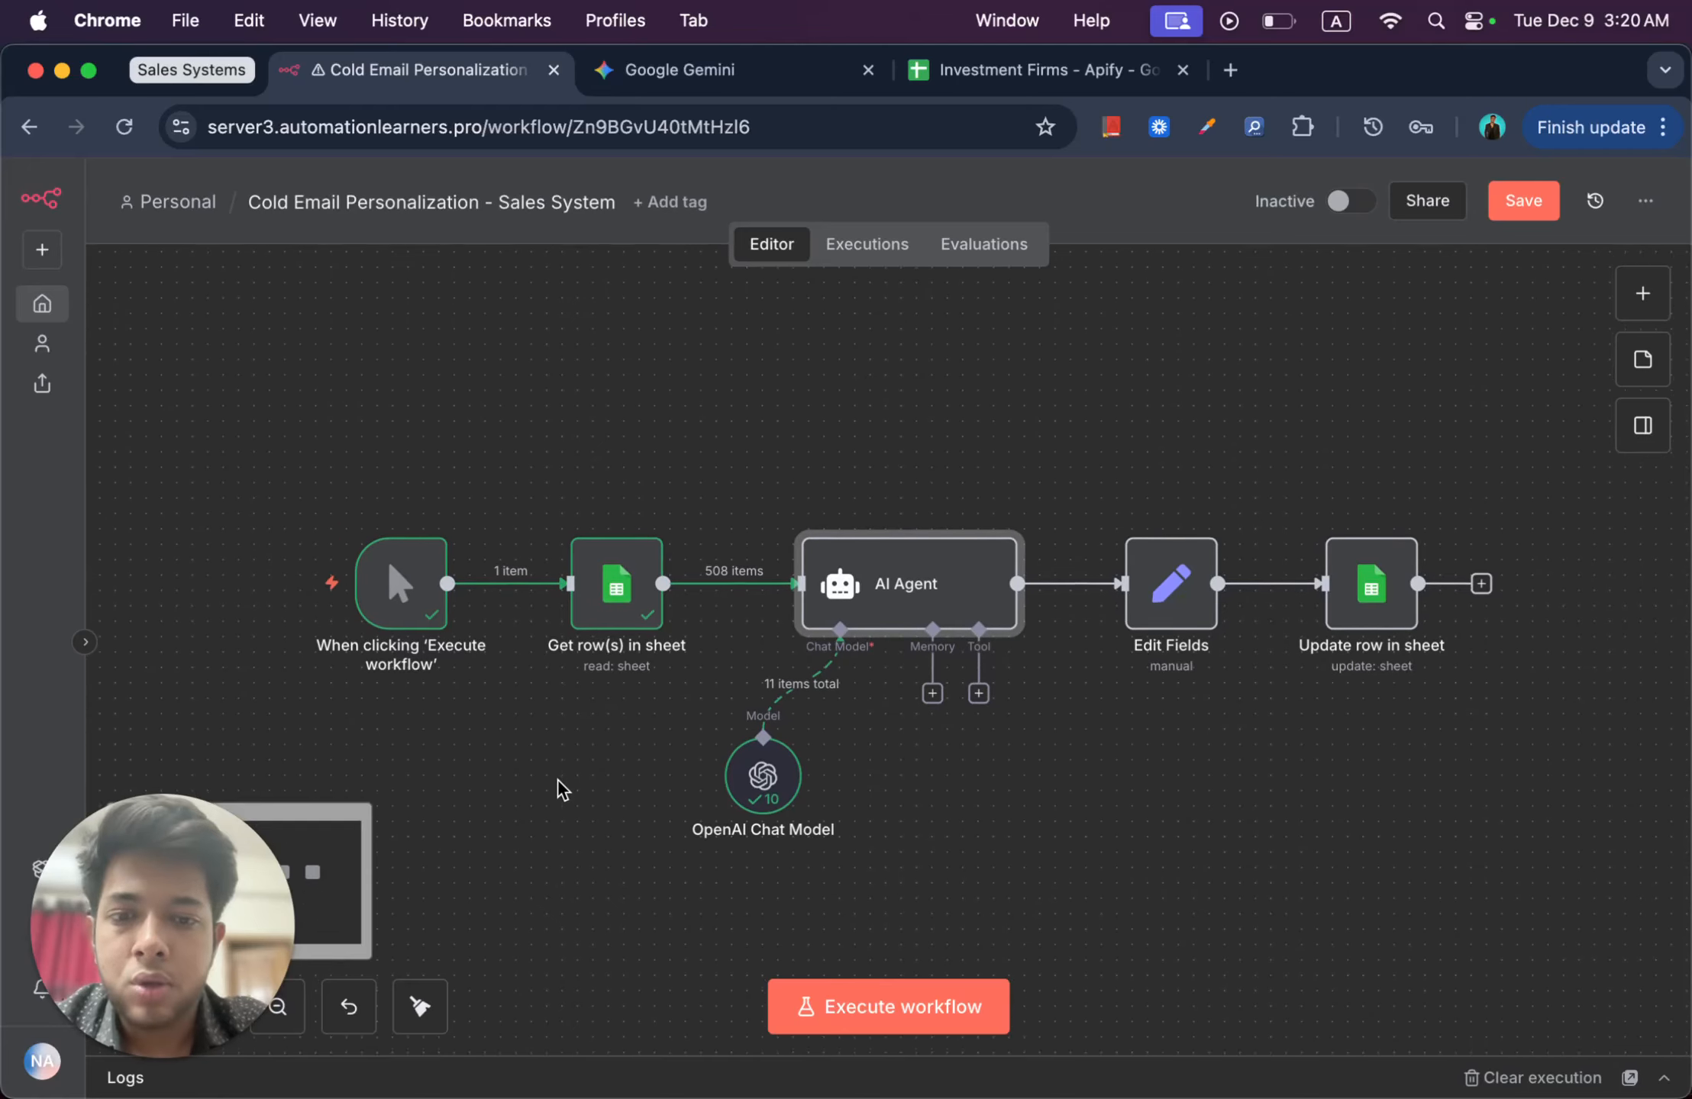
scroll(561, 790, "down", 1)
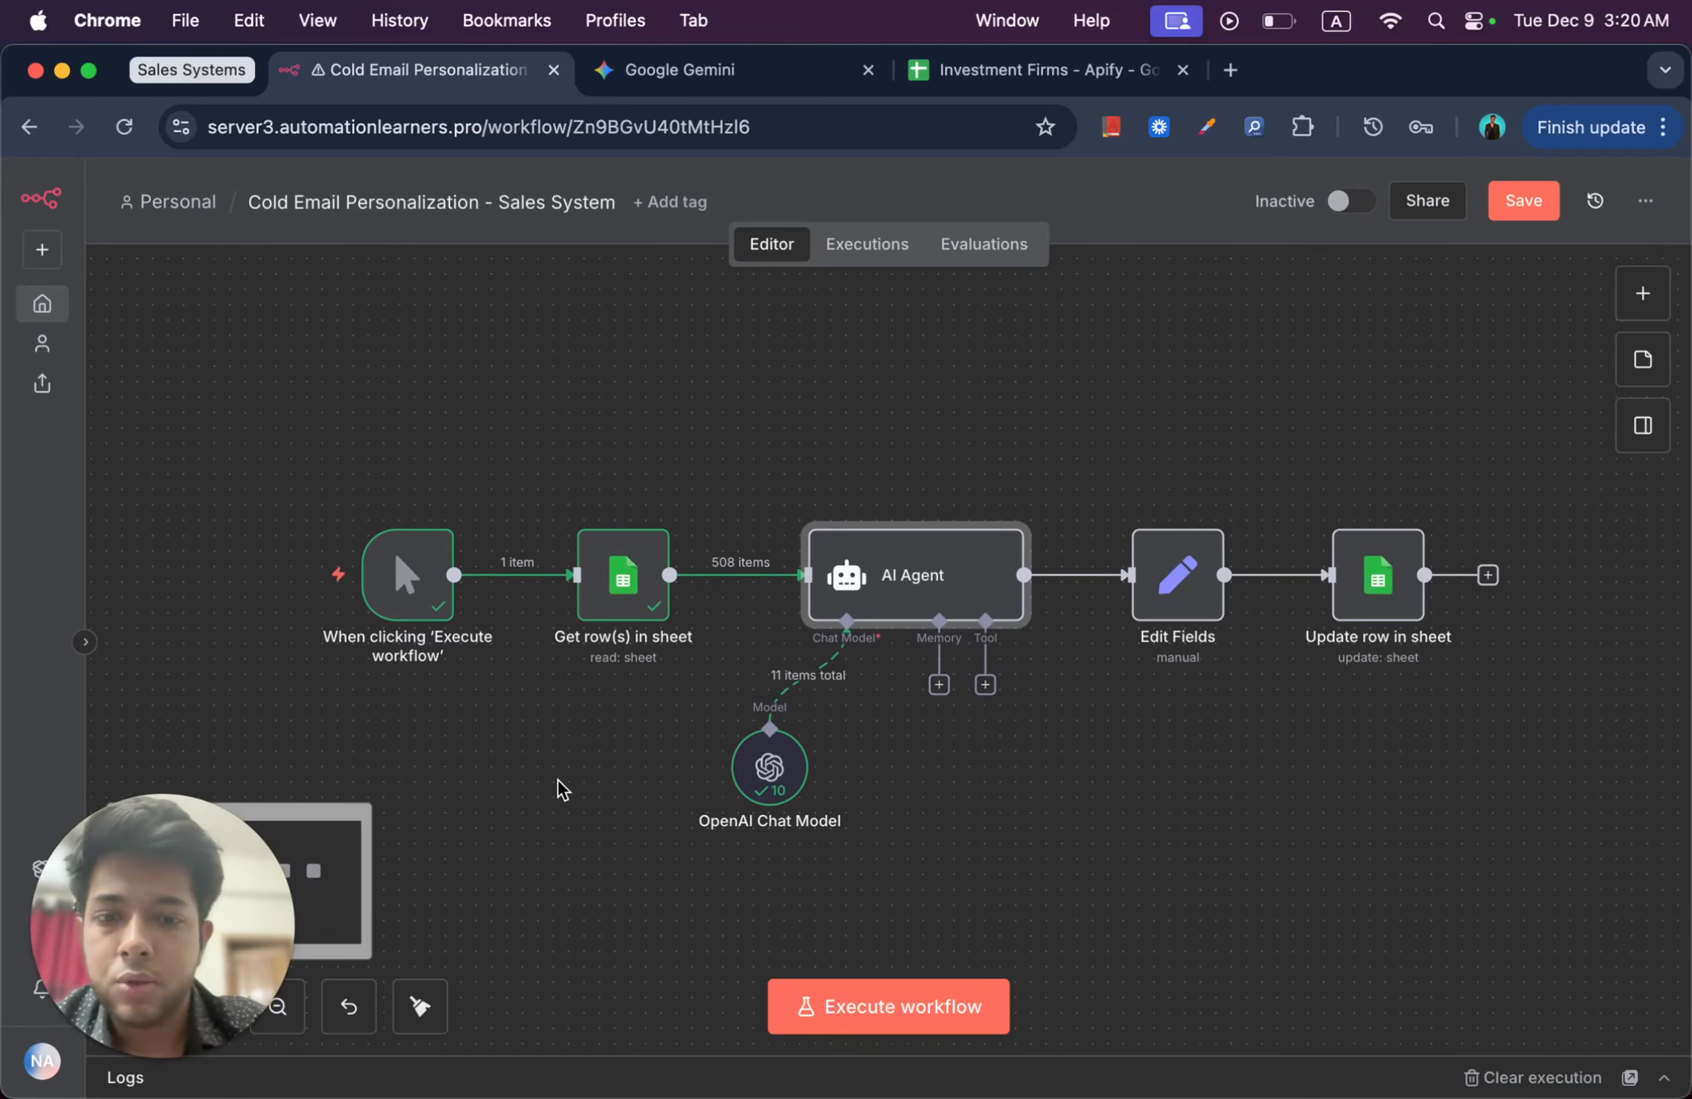